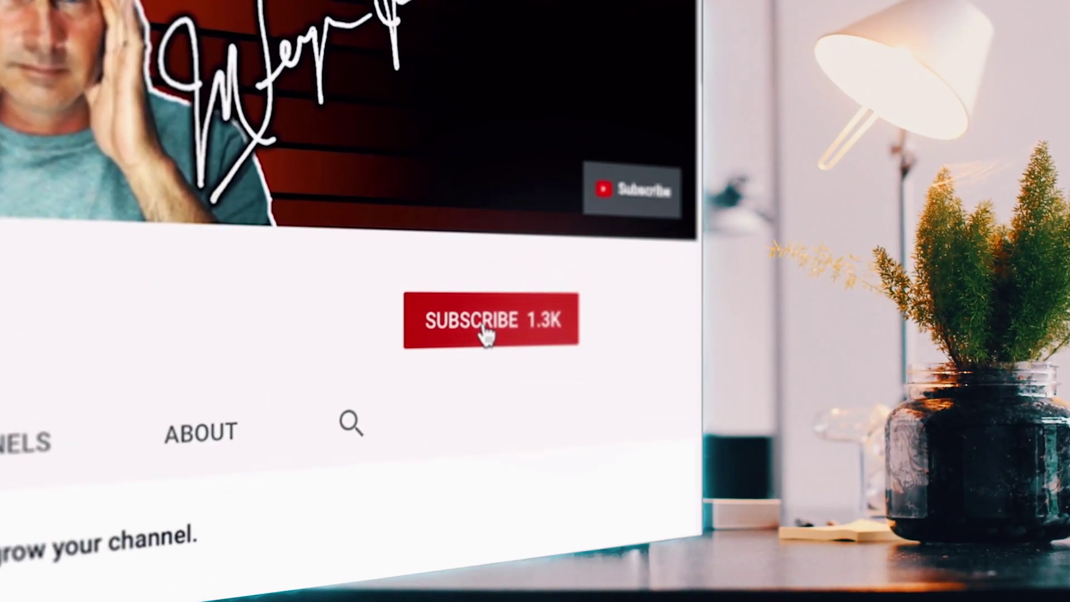
click(586, 257)
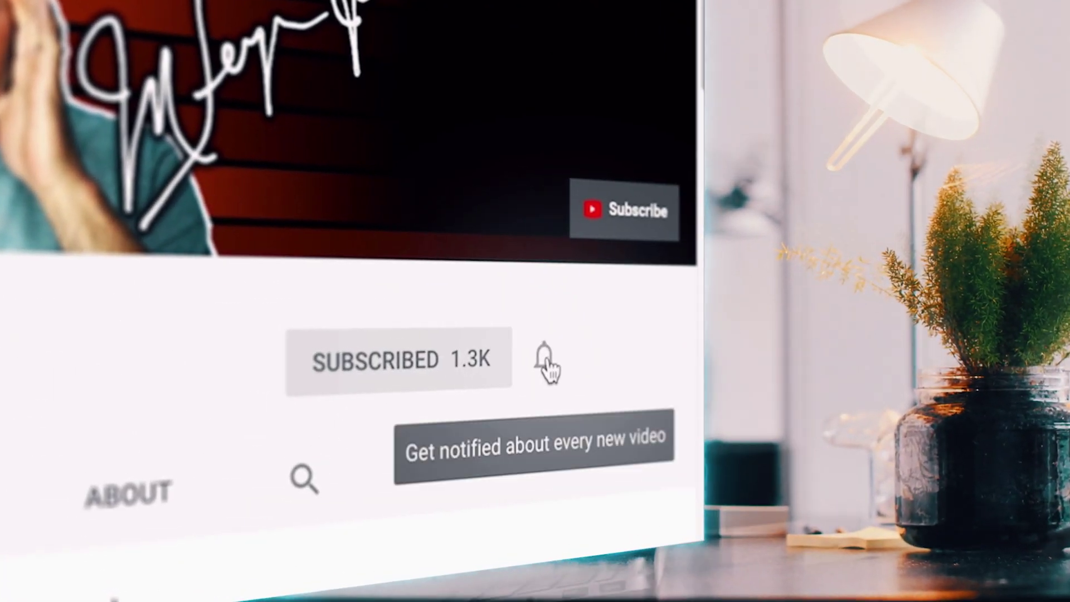
click(548, 365)
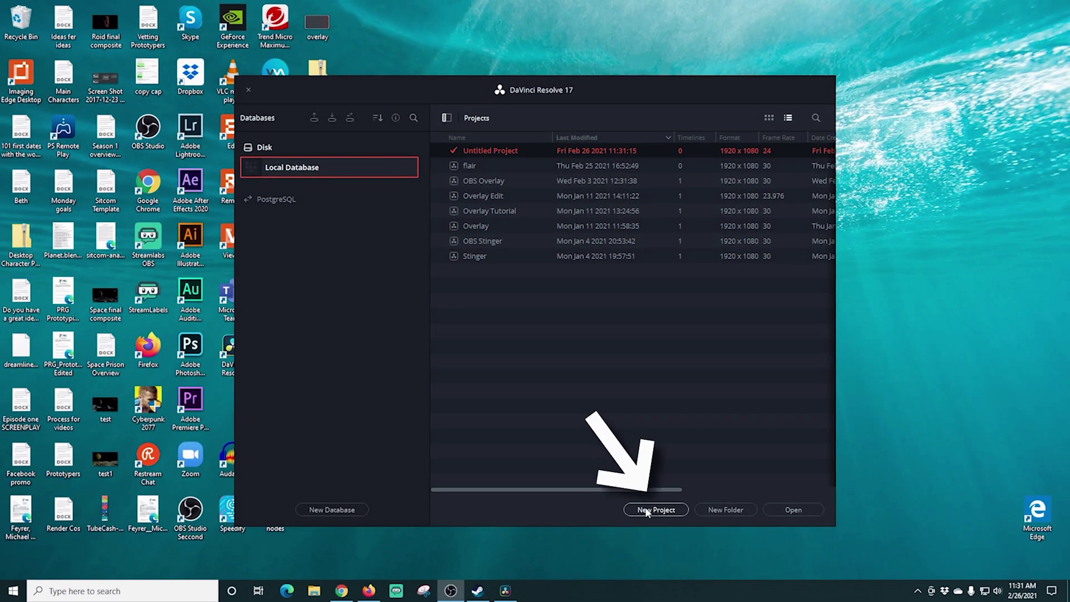
Create a new project named "Particle alets".
click(646, 510)
text(Particle alets)
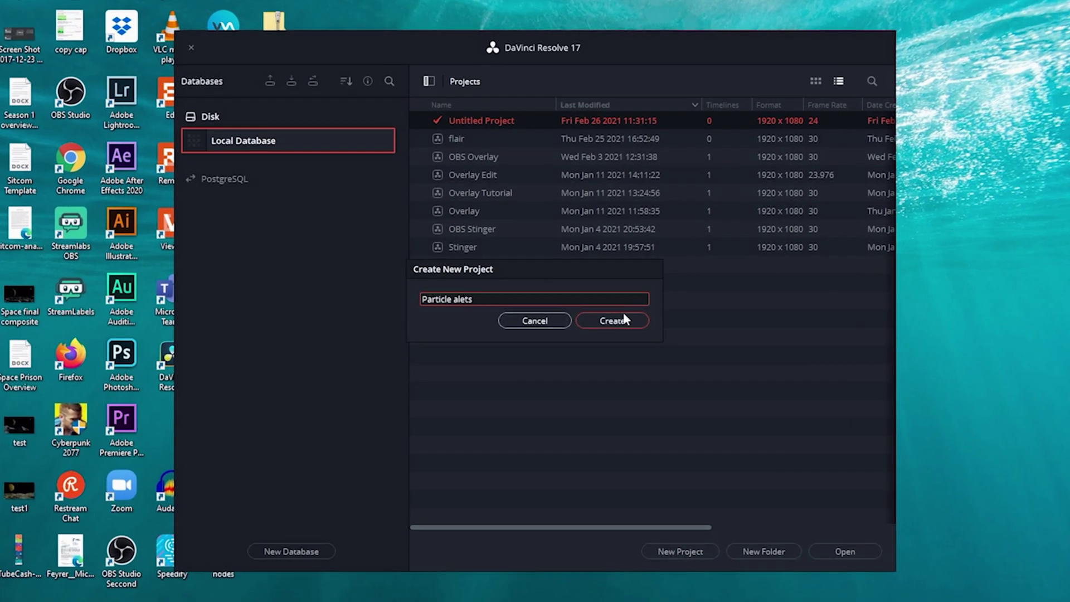
click(623, 319)
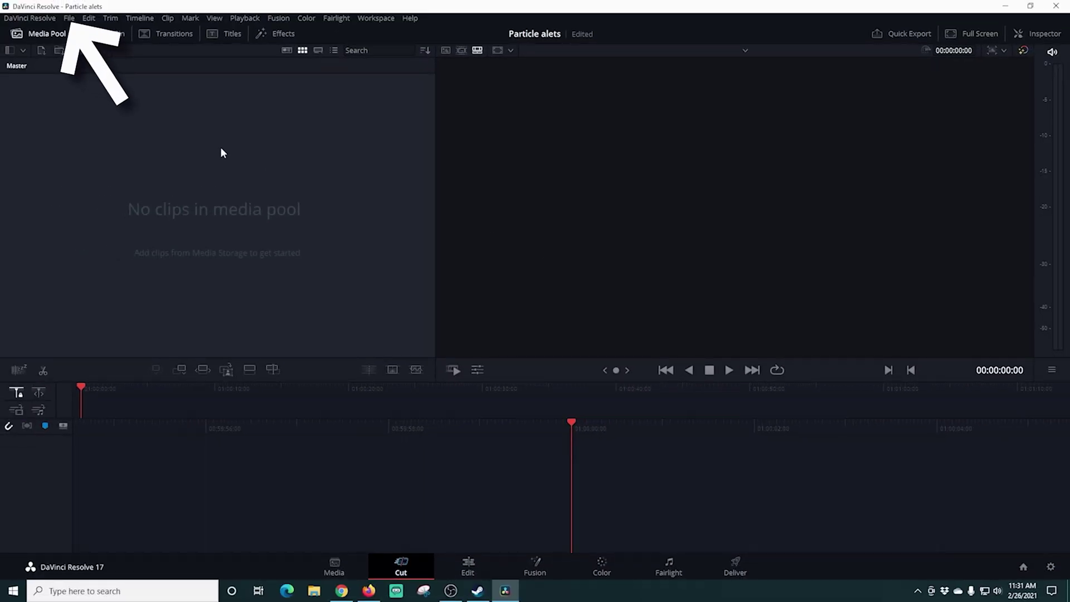
Set the project's timeline frame rate to 30 frames per second and save the project settings.
click(69, 17)
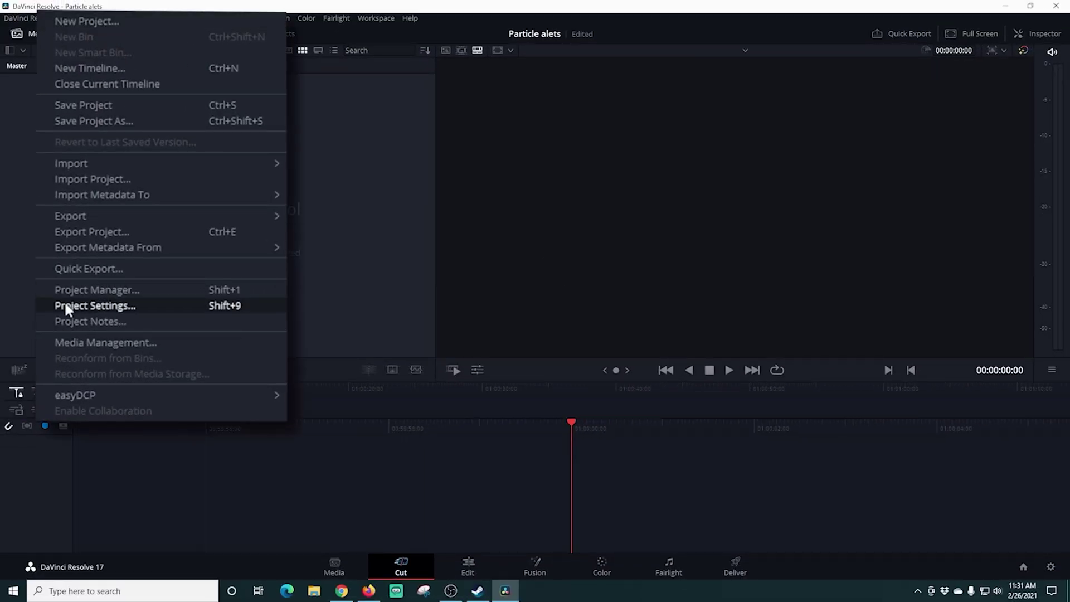
click(67, 306)
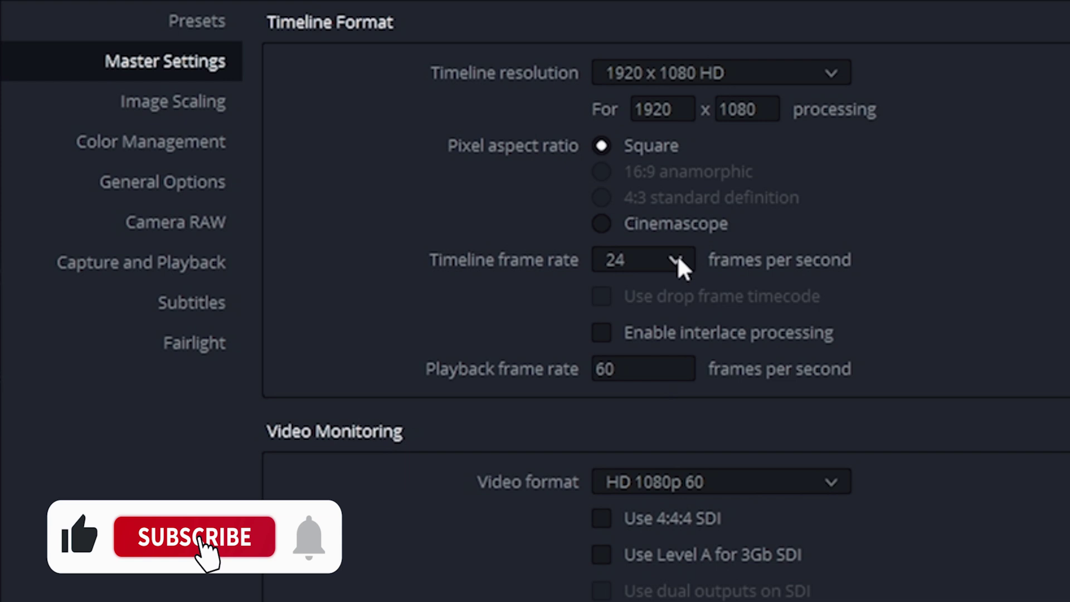
click(677, 254)
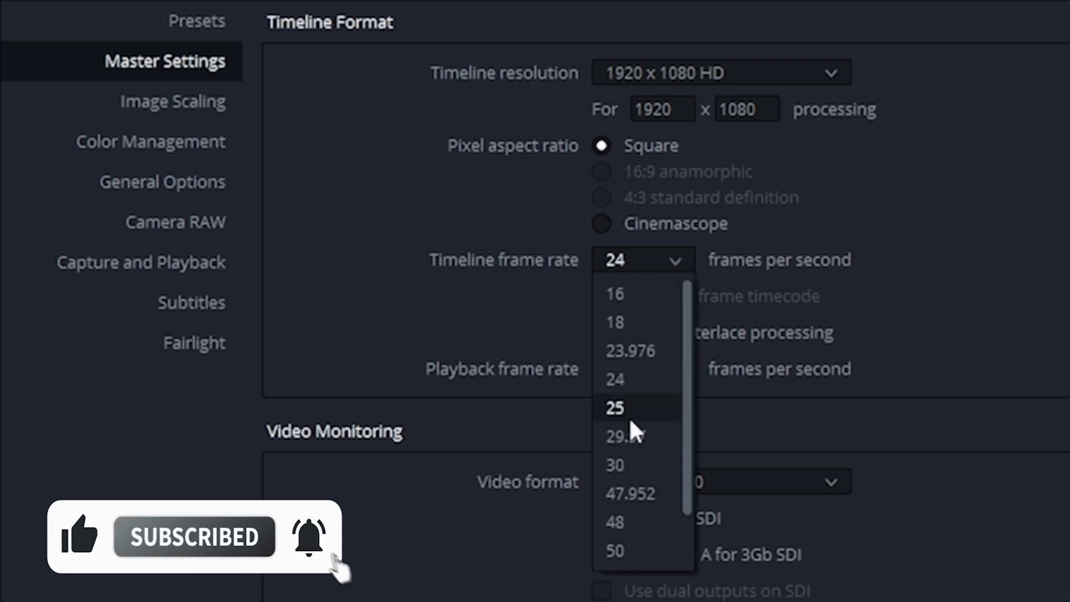
click(627, 465)
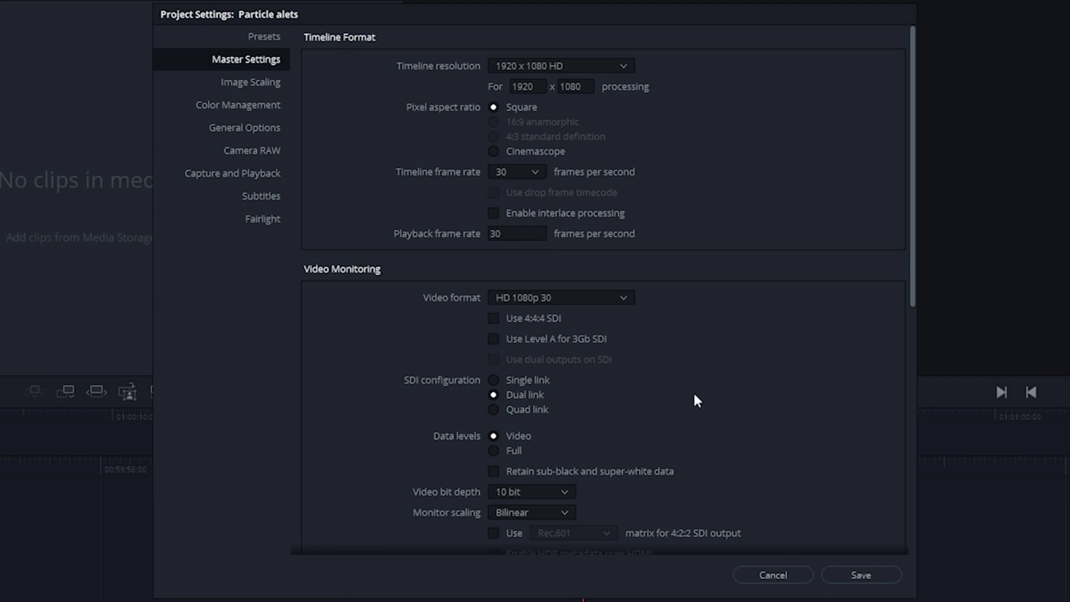
click(856, 574)
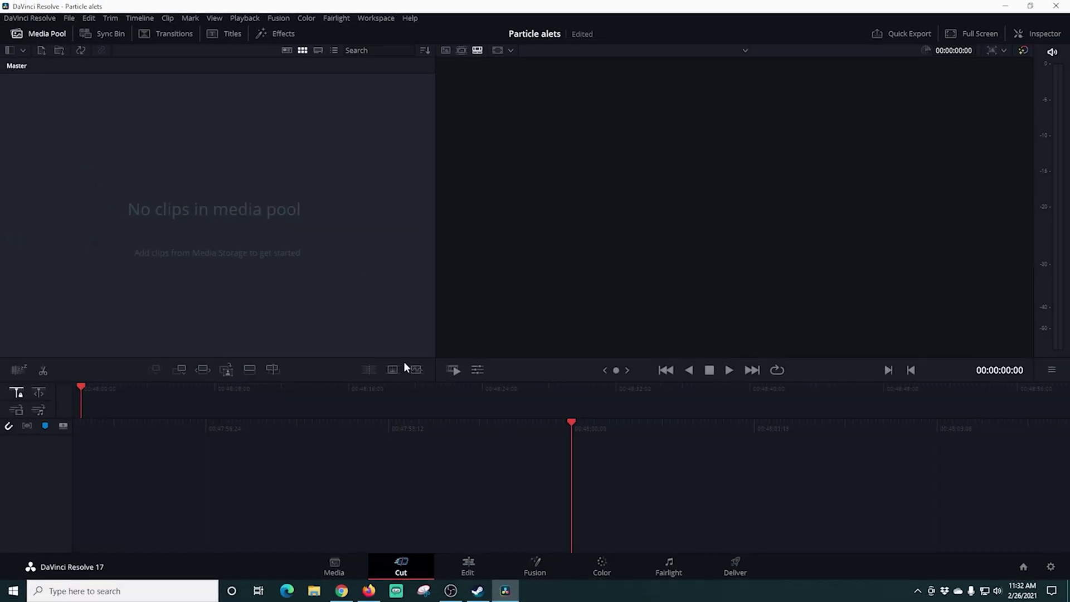
Create a new Fusion composition clip named "alert" in the media pool with a duration of 10 seconds.
click(440, 567)
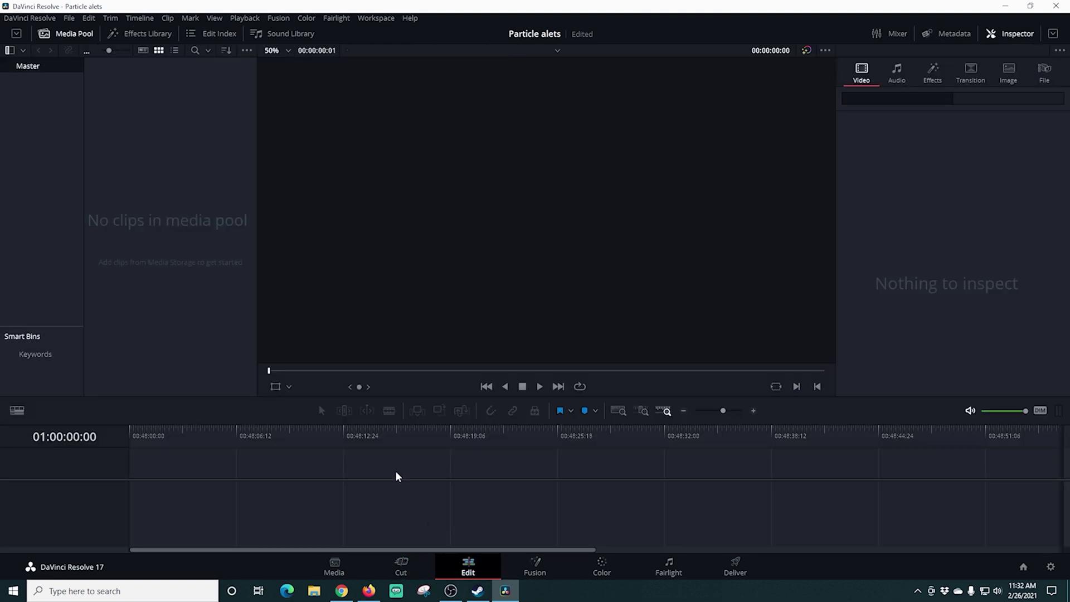
right_click(174, 264)
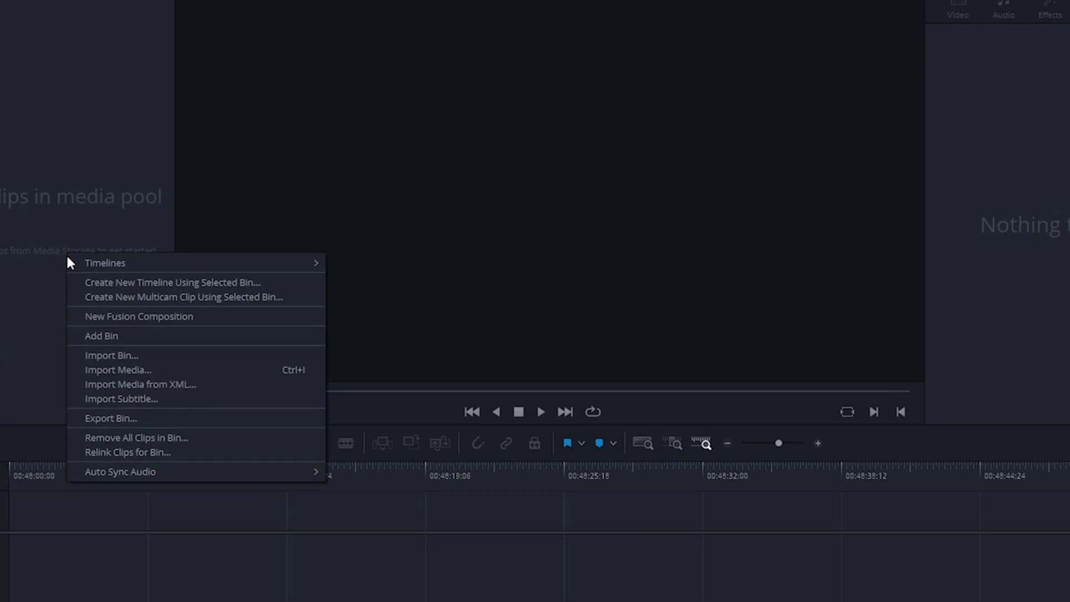
click(56, 316)
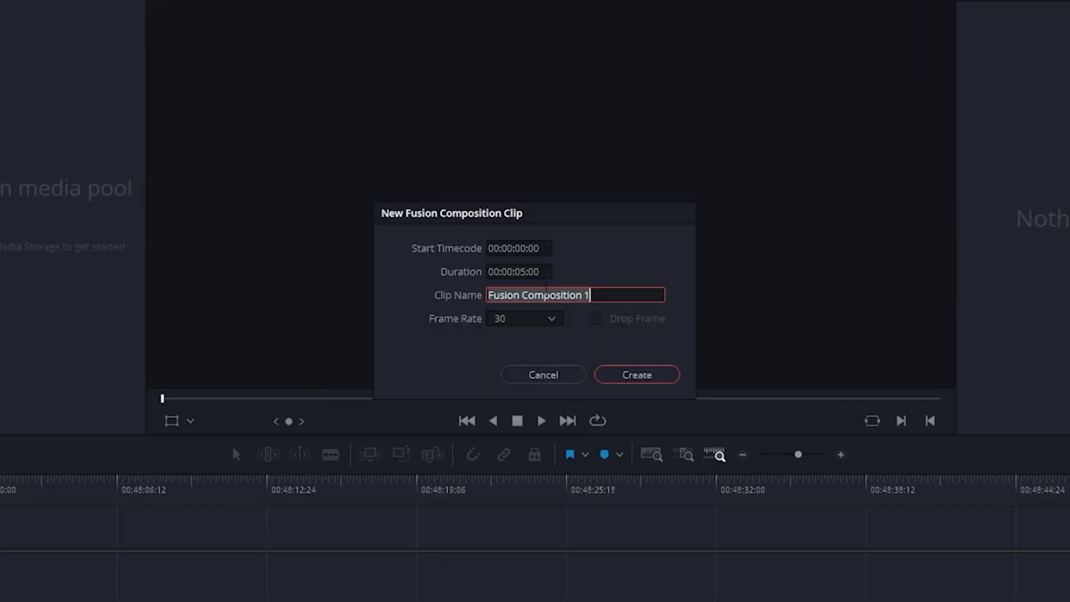
text(alert)
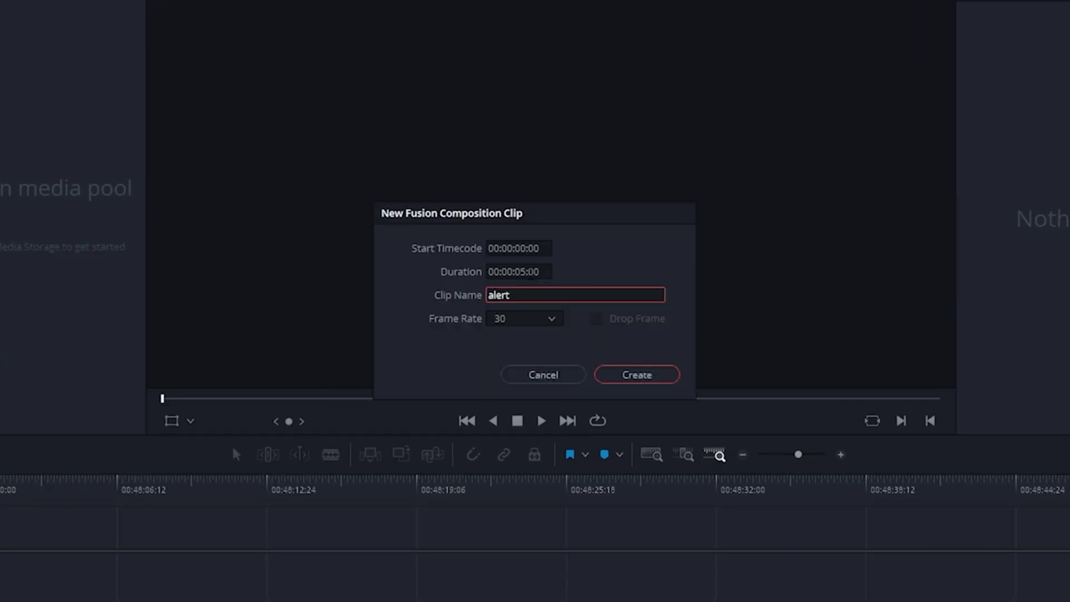
click(530, 273)
text(700)
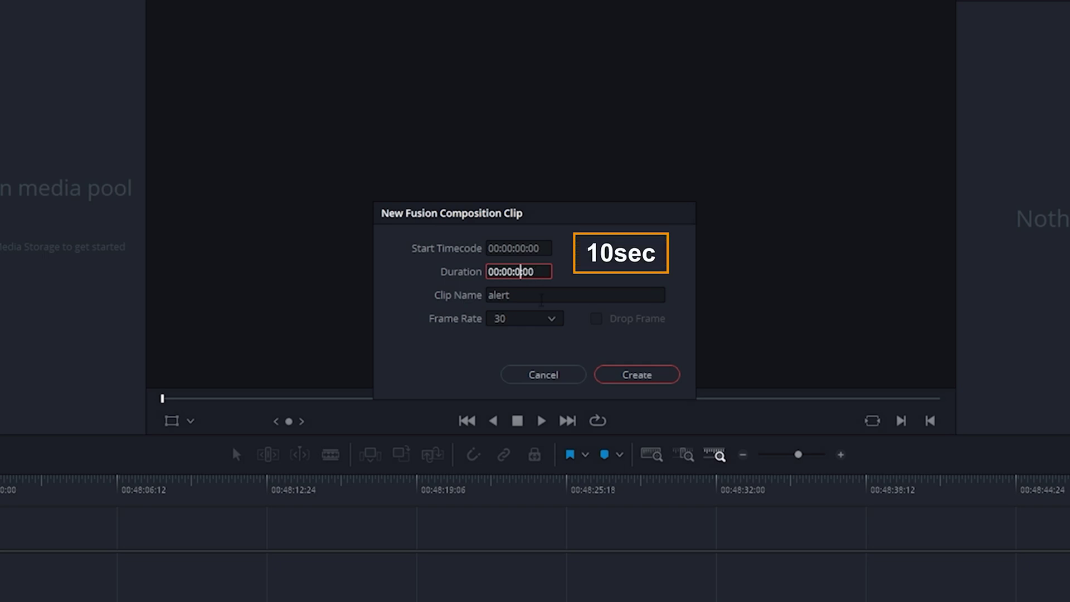
text(1000)
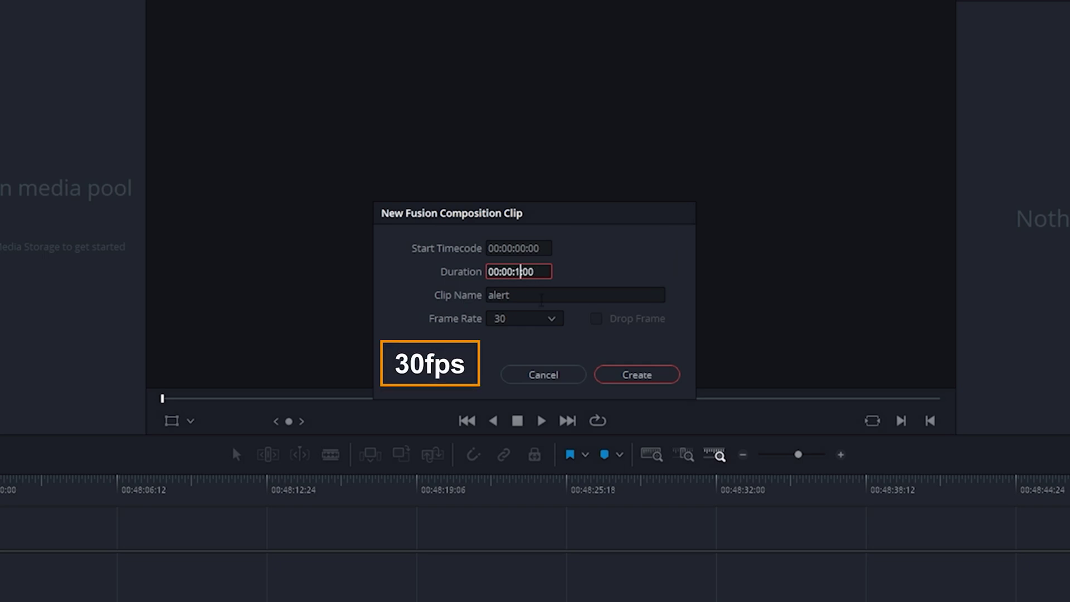
click(628, 375)
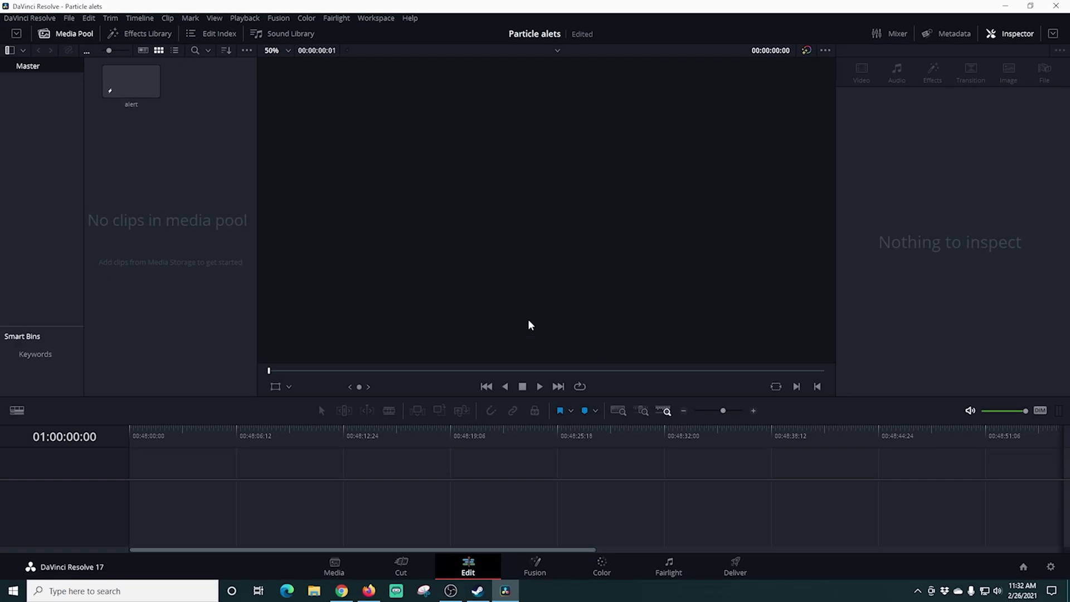
Place the alert composition at the start of the empty timeline and open it in Fusion.
drag(143, 91, 130, 486)
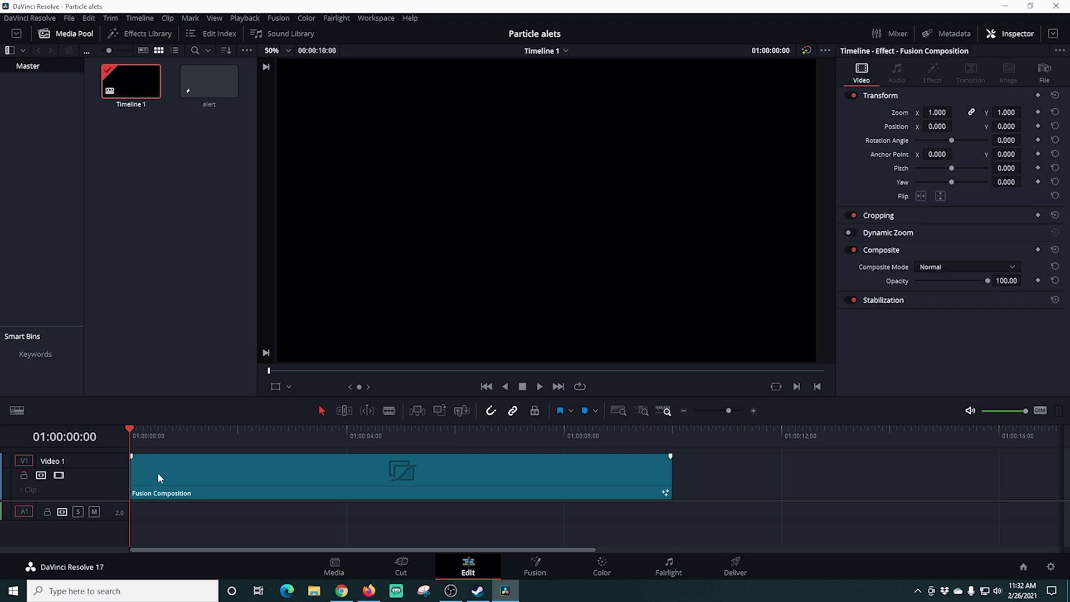
click(527, 565)
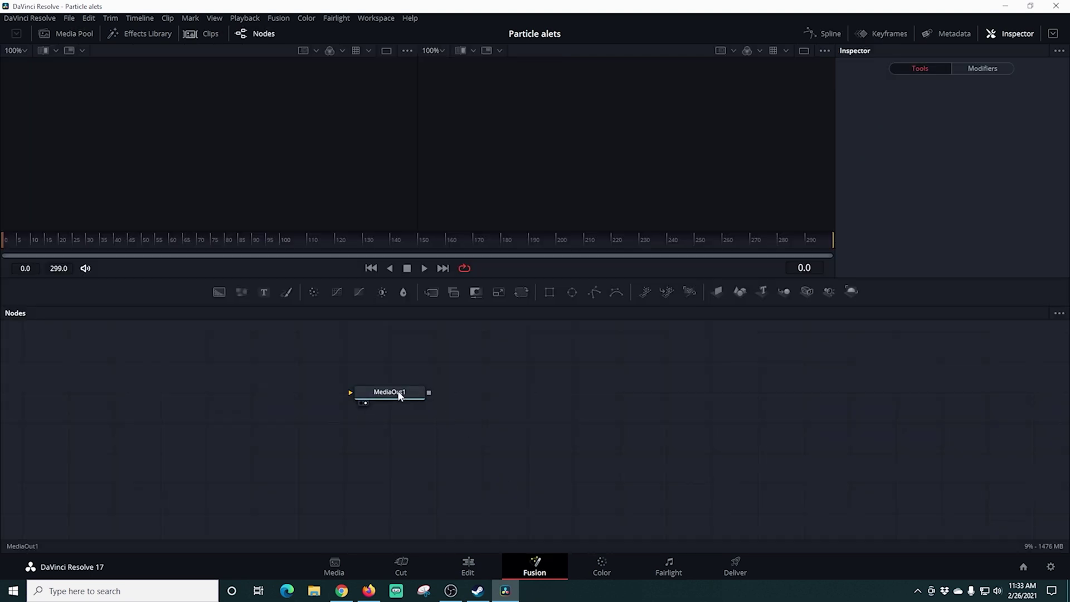
Move the MediaOut1 node to the far right of the node graph, and switch to a single, taller viewer.
drag(399, 396, 827, 407)
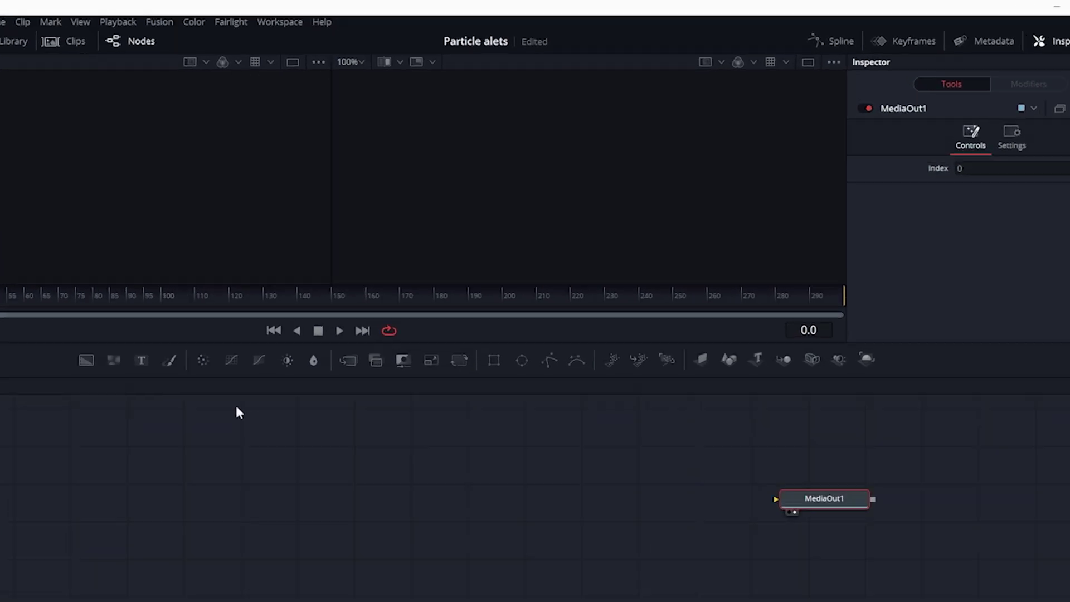
click(824, 93)
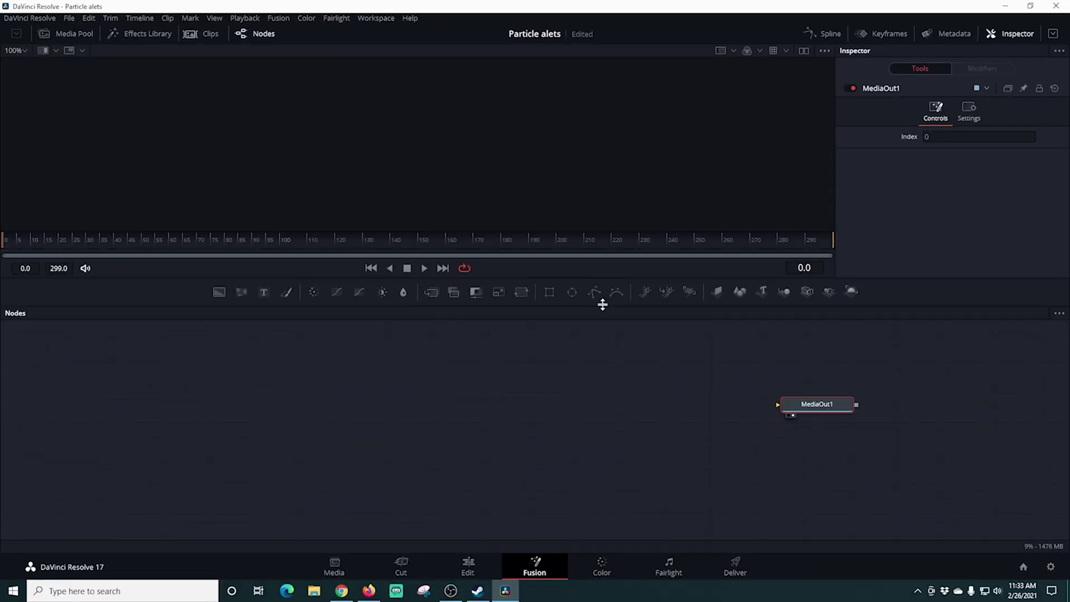
drag(603, 304, 605, 389)
click(23, 51)
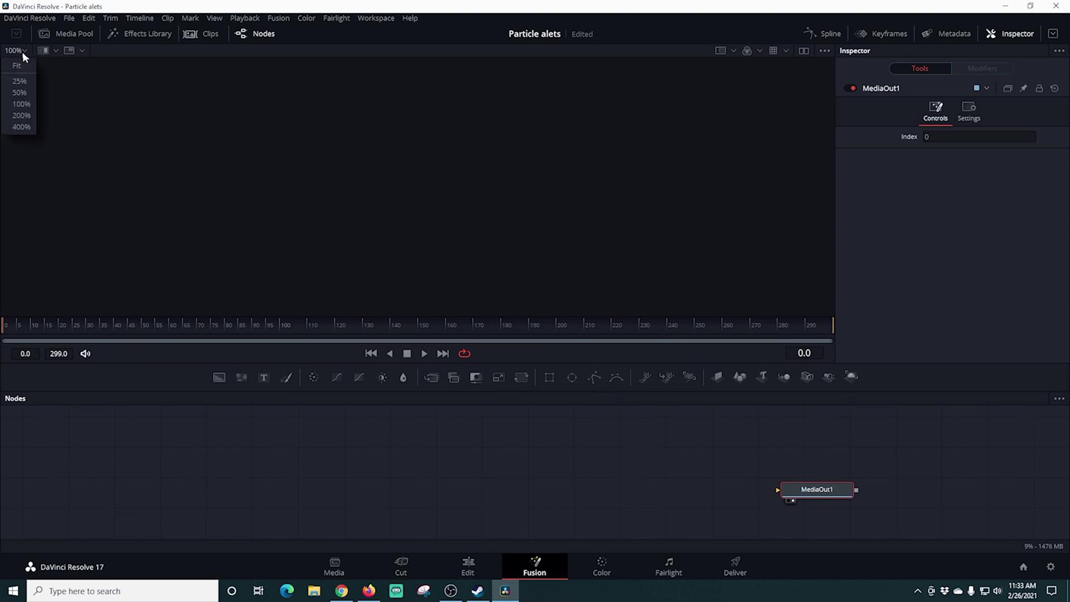
click(29, 98)
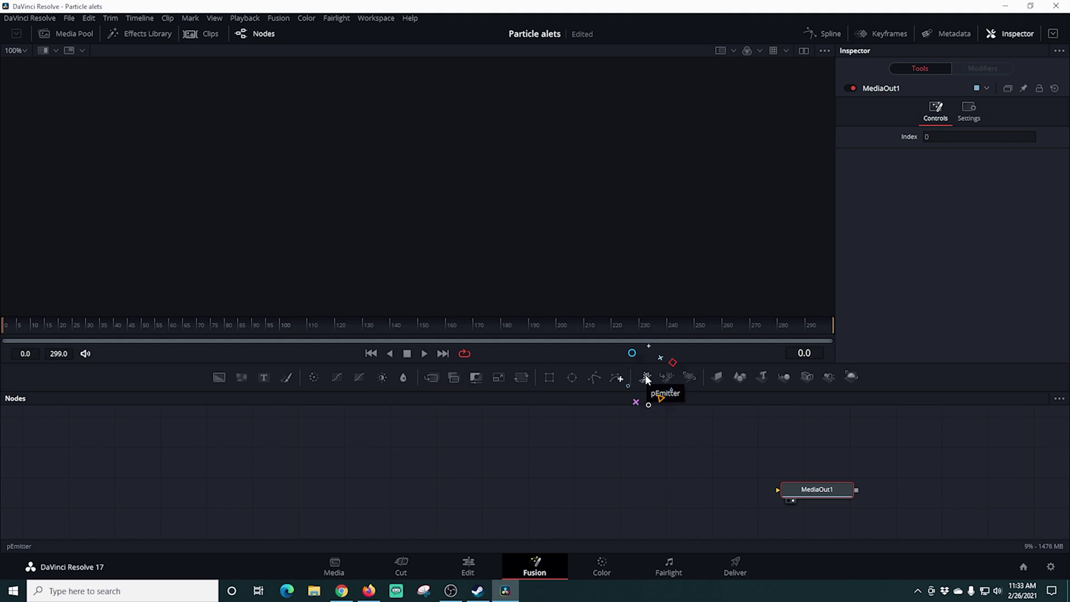
Add a pEmitter node feeding a pRender node, and connect the pRender output to MediaOut1.
drag(646, 378, 571, 462)
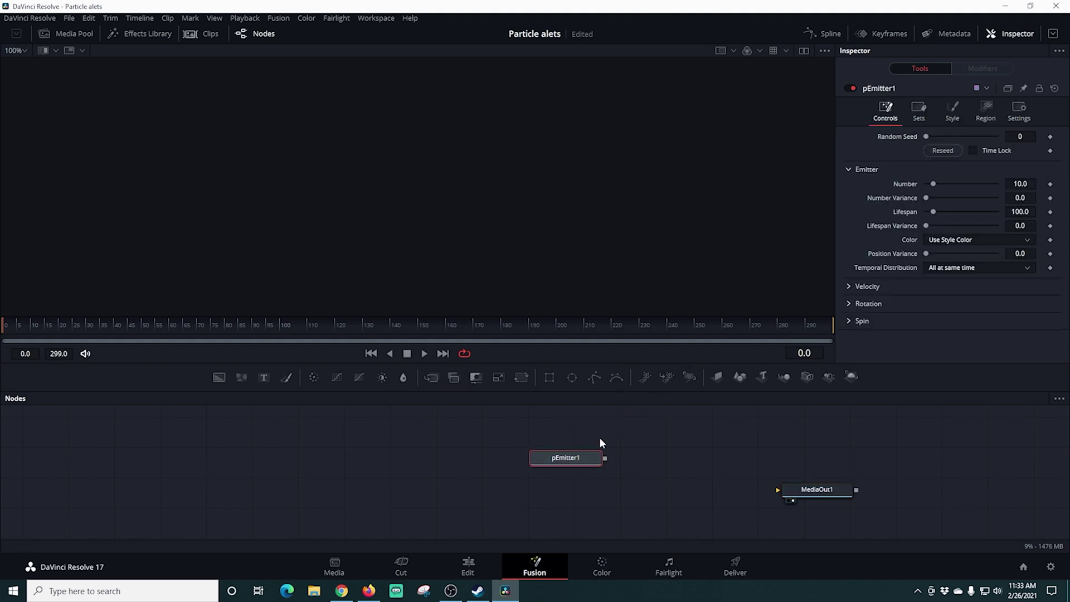
click(692, 374)
drag(698, 458, 779, 490)
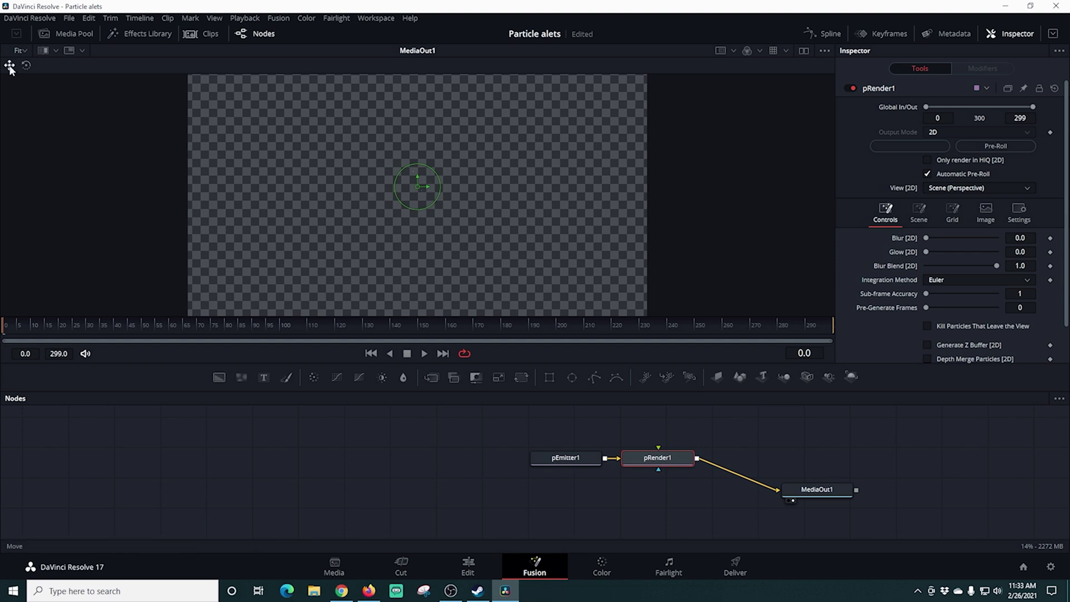
Set the particle style of the pEmitter1 node to Bitmap.
click(23, 51)
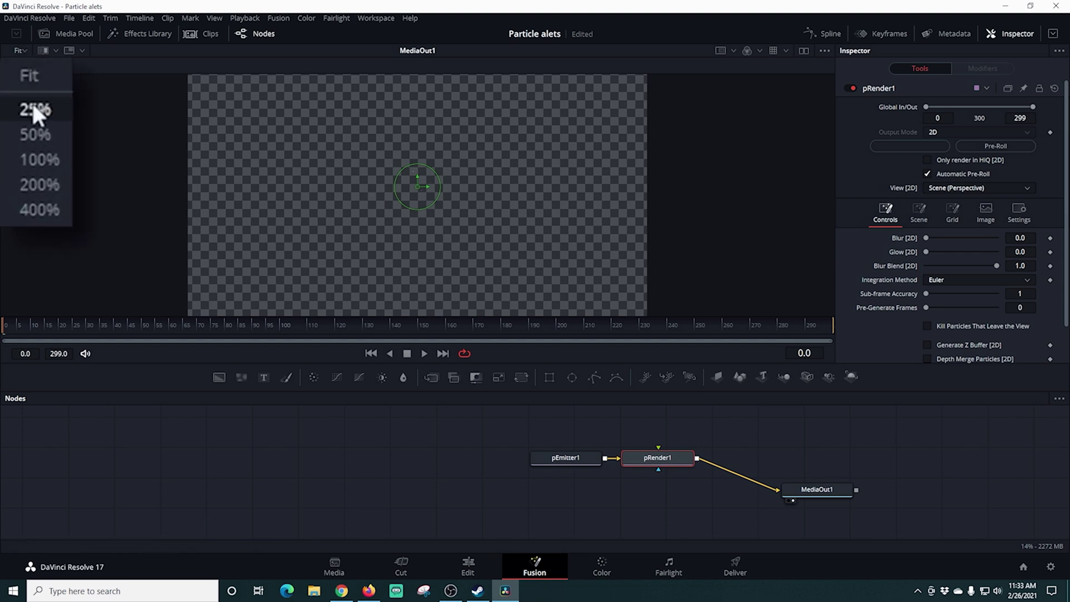
click(33, 109)
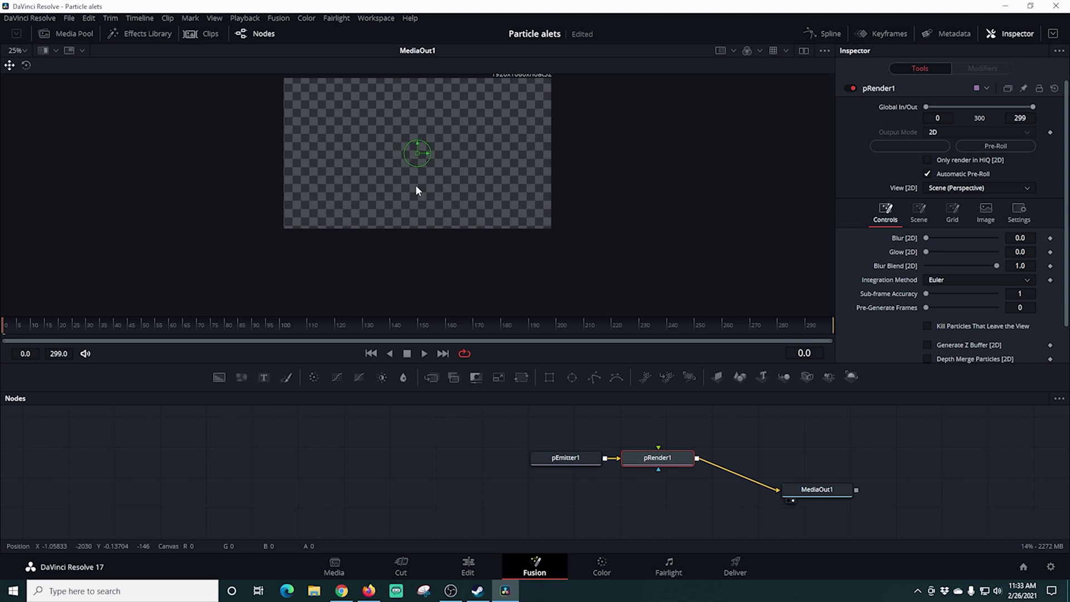
click(986, 212)
click(579, 458)
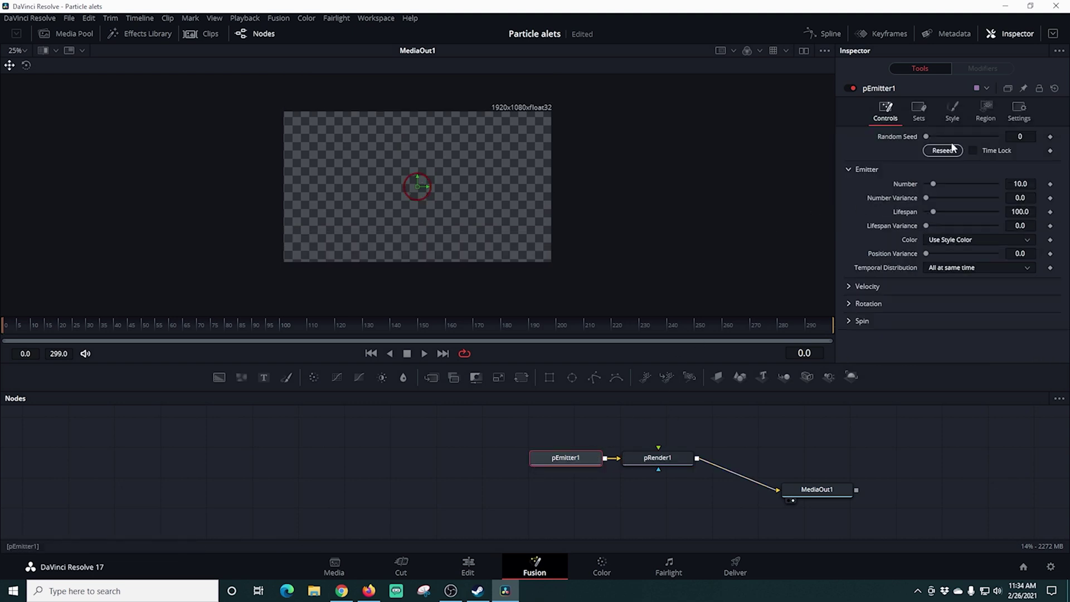
click(958, 116)
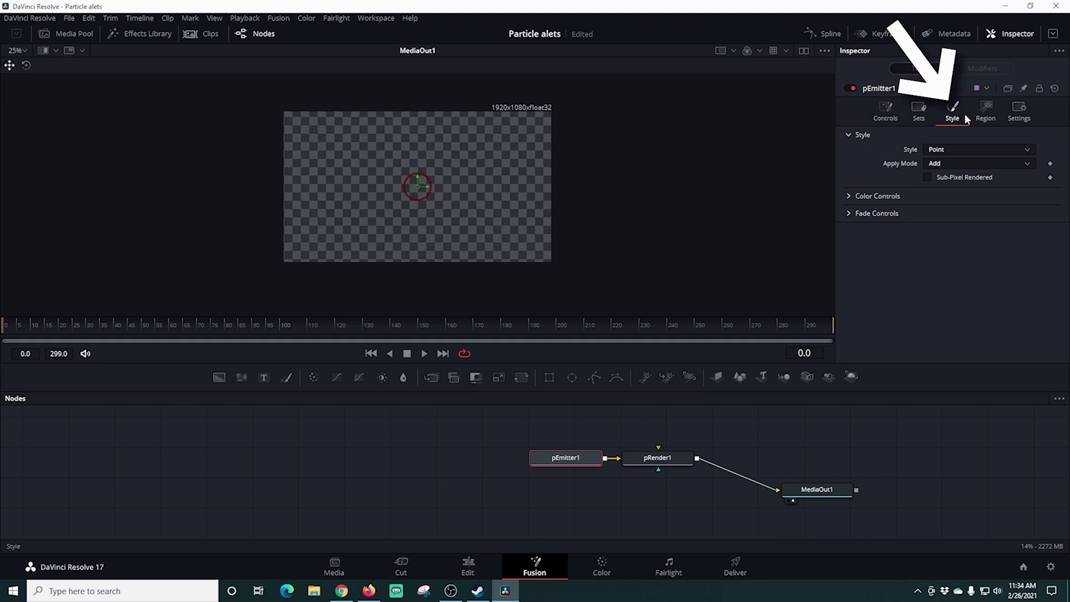
click(1018, 149)
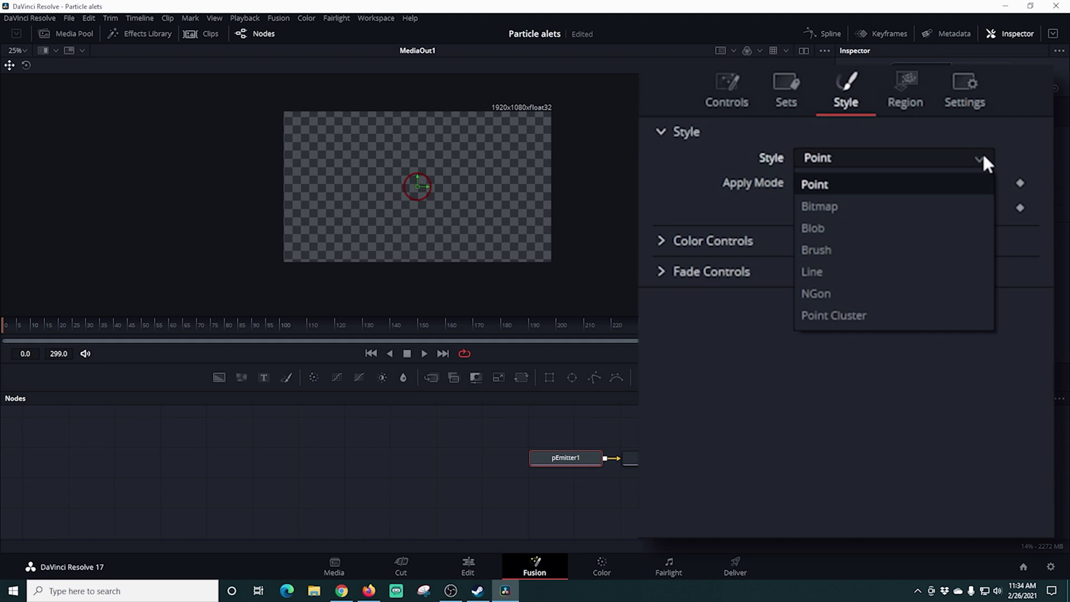
click(822, 206)
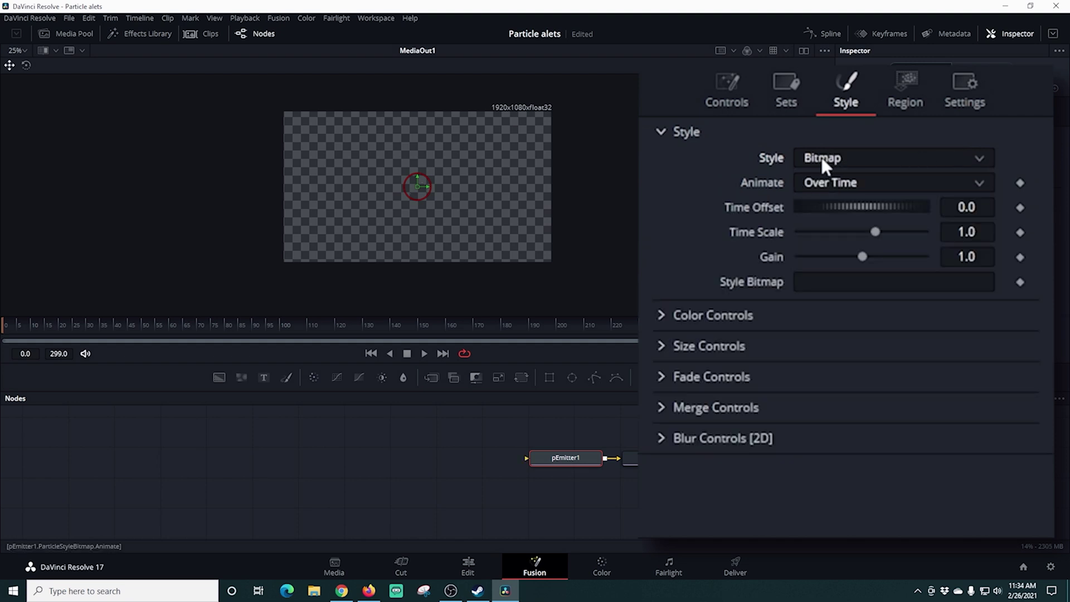
Bring Heart image.png from the Quick Edit\Heart alert folder on drive C into the node graph, left of pEmitter1.
click(315, 591)
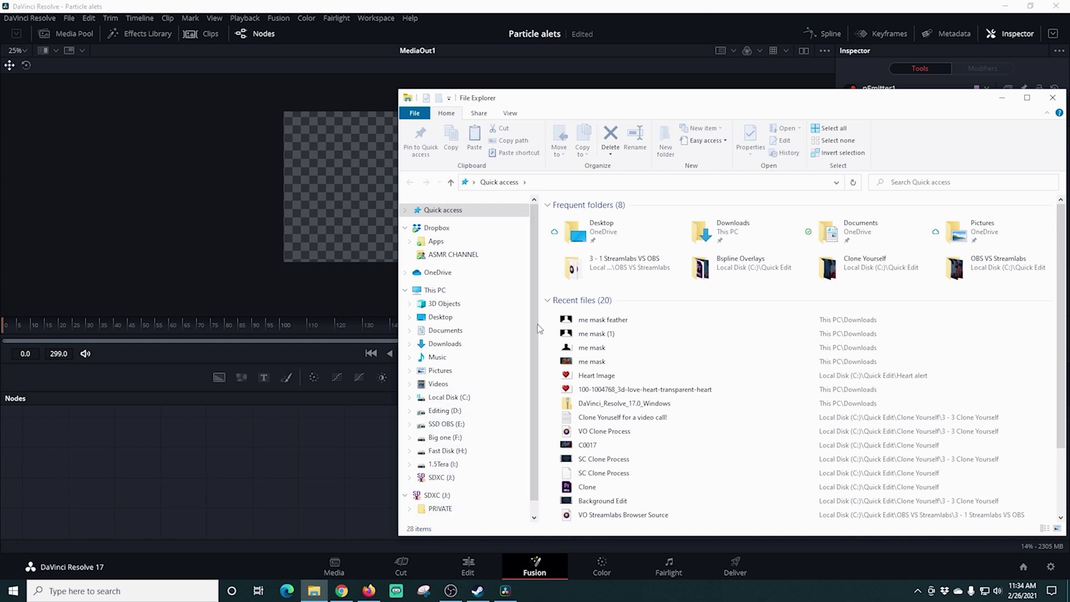
click(449, 397)
click(574, 277)
double_click(574, 277)
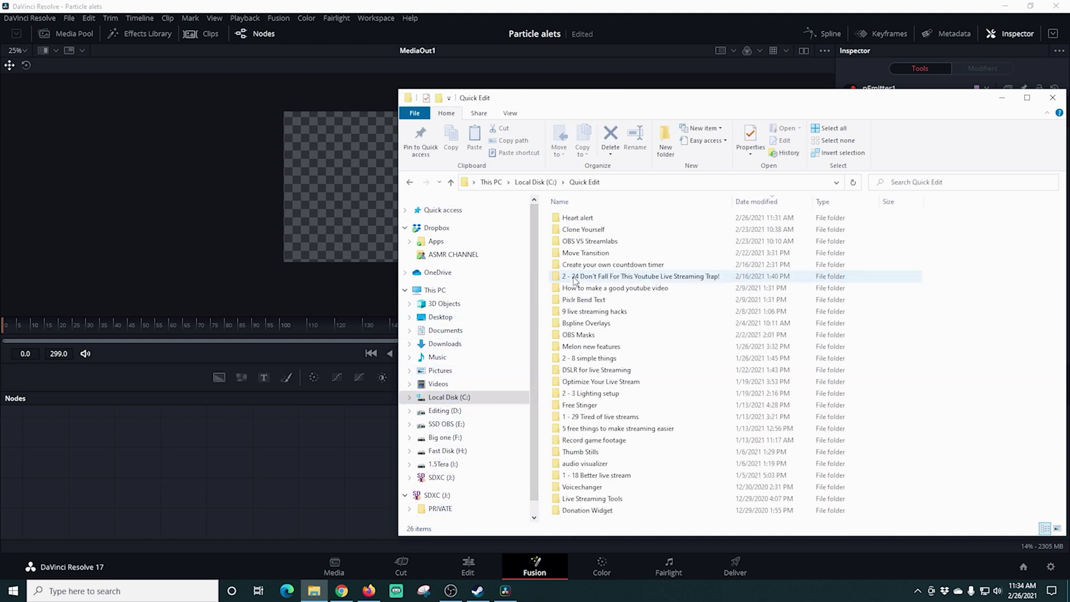
double_click(576, 218)
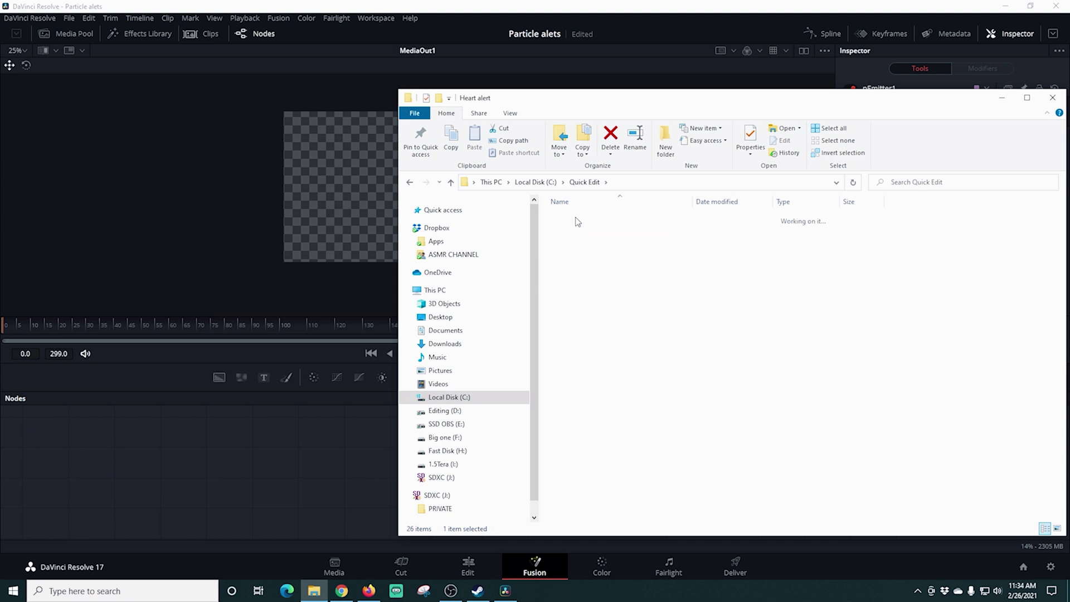
drag(641, 234, 356, 453)
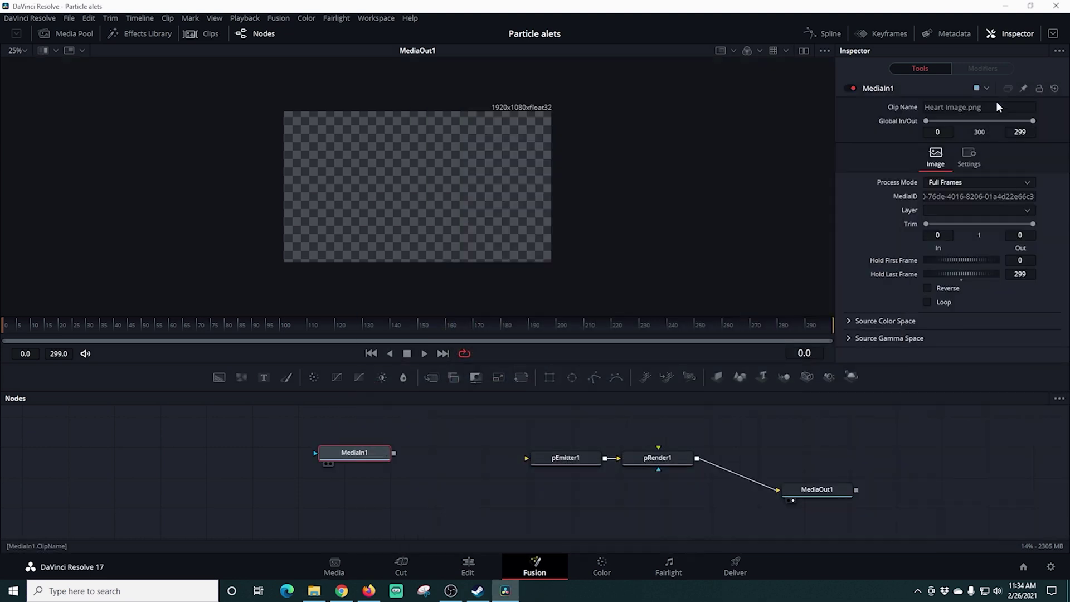
click(1001, 97)
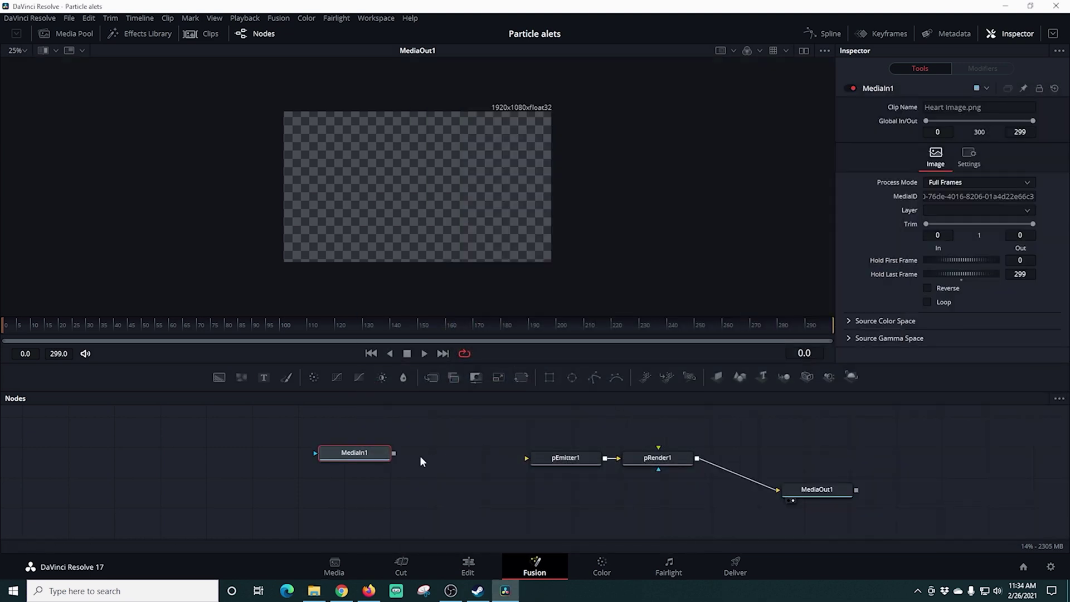
Connect the MediaIn1 heart image to the pEmitter1 input, and lower the emitter's particle number to 3.9.
drag(393, 453, 528, 458)
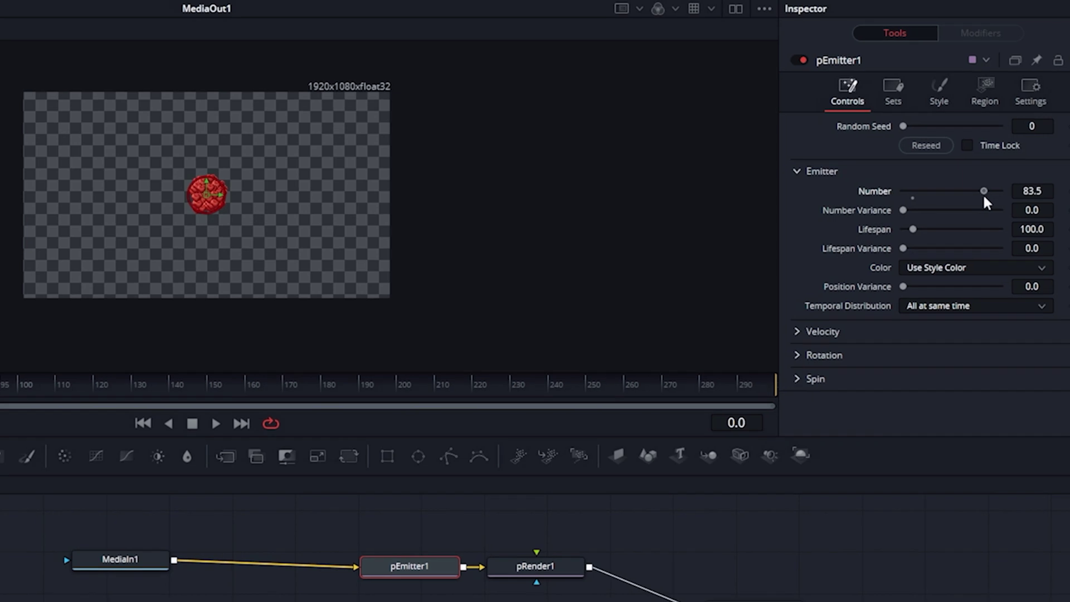
drag(982, 193, 883, 206)
Set the pEmitter1 particle size to about 0.2283 and the size variance to about 0.1181.
click(911, 102)
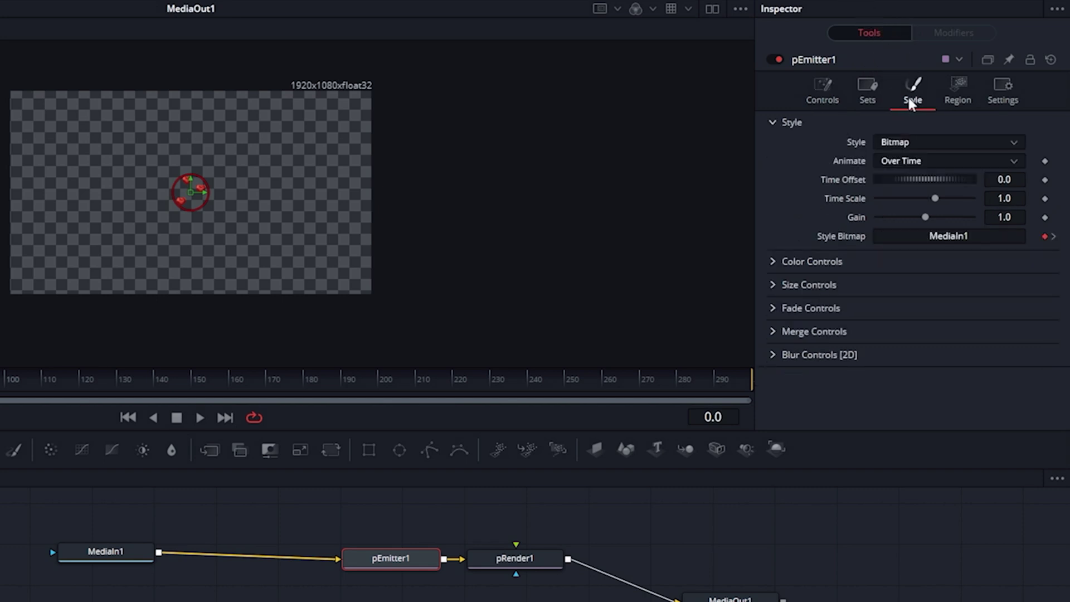
click(774, 285)
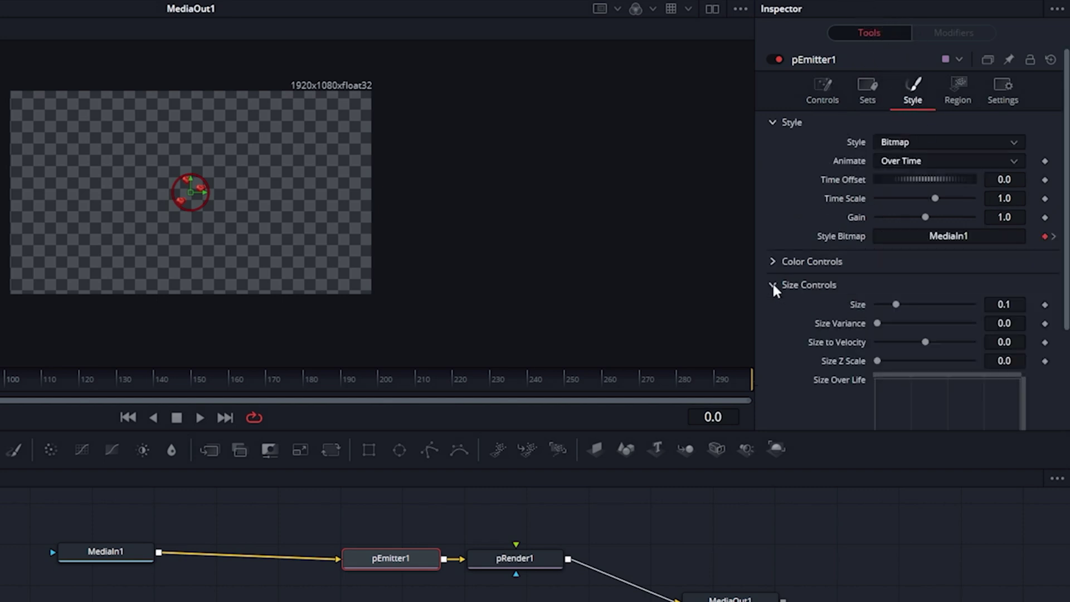
drag(895, 304, 920, 315)
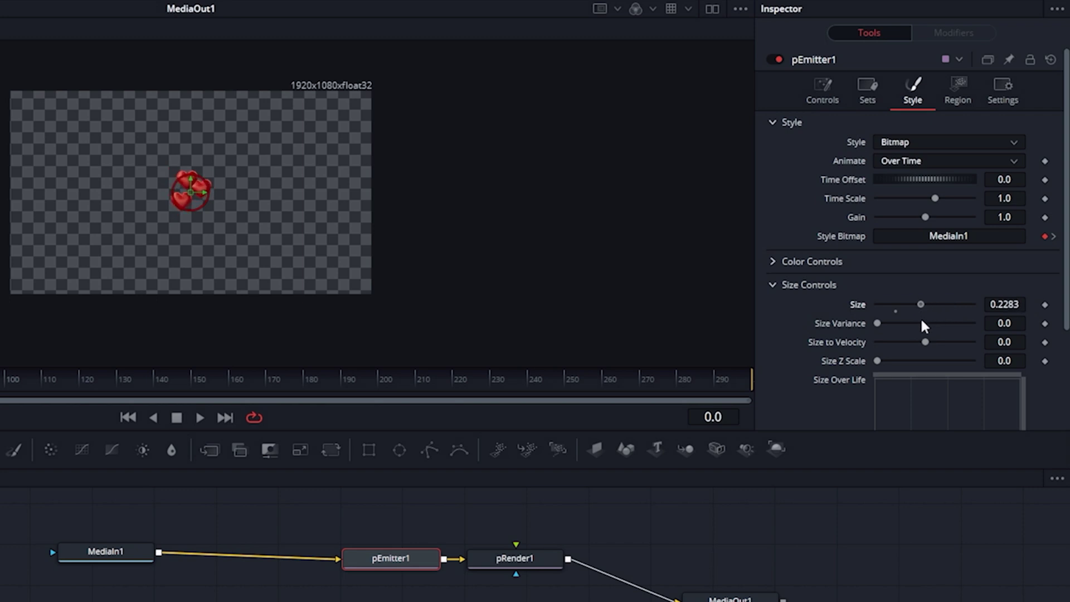
mouse_move(874, 327)
mouse_down()
mouse_move(908, 328)
mouse_move(895, 328)
mouse_up()
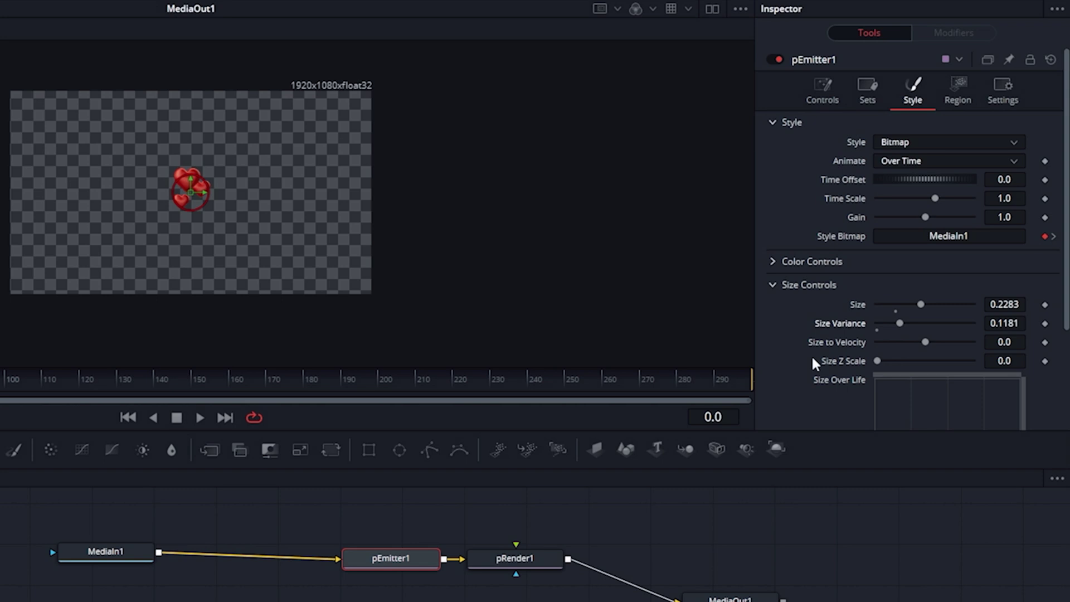
scroll(815, 352, down, 3)
scroll(823, 346, up, 3)
Change the emitter region to a cube with a width of about 0.339, and move it over the frame's upper-left edge.
click(823, 90)
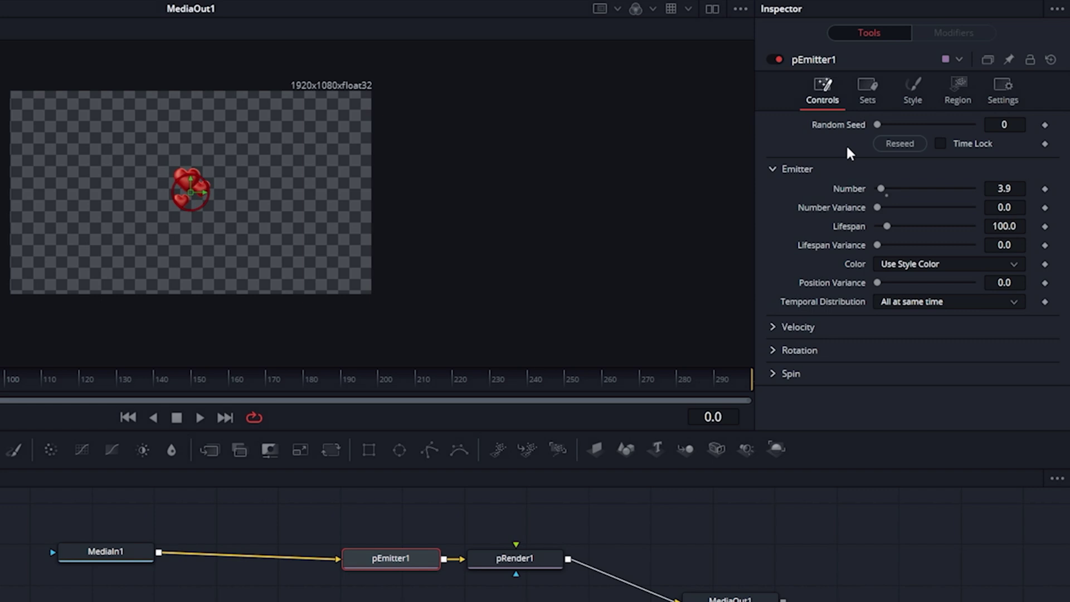
mouse_move(876, 124)
mouse_down()
mouse_move(894, 124)
mouse_move(870, 129)
mouse_up()
click(917, 92)
click(951, 98)
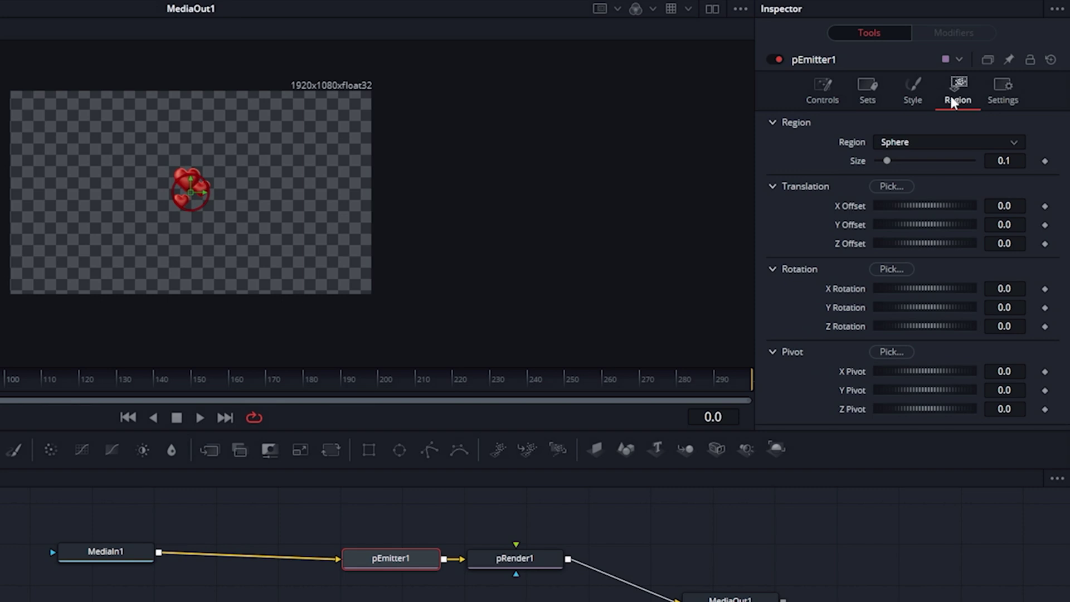
click(1011, 140)
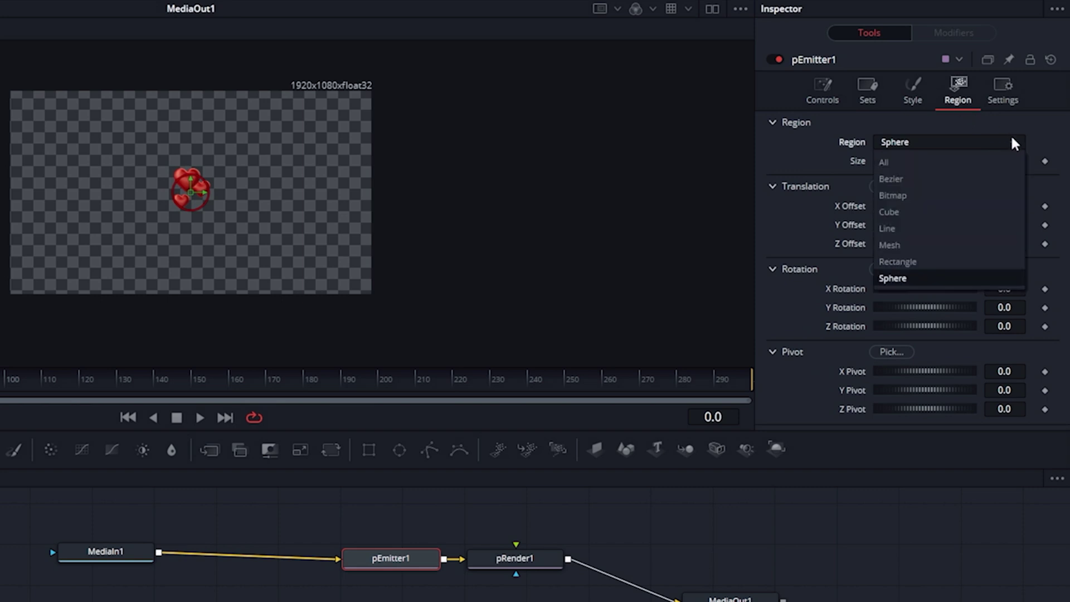
click(948, 220)
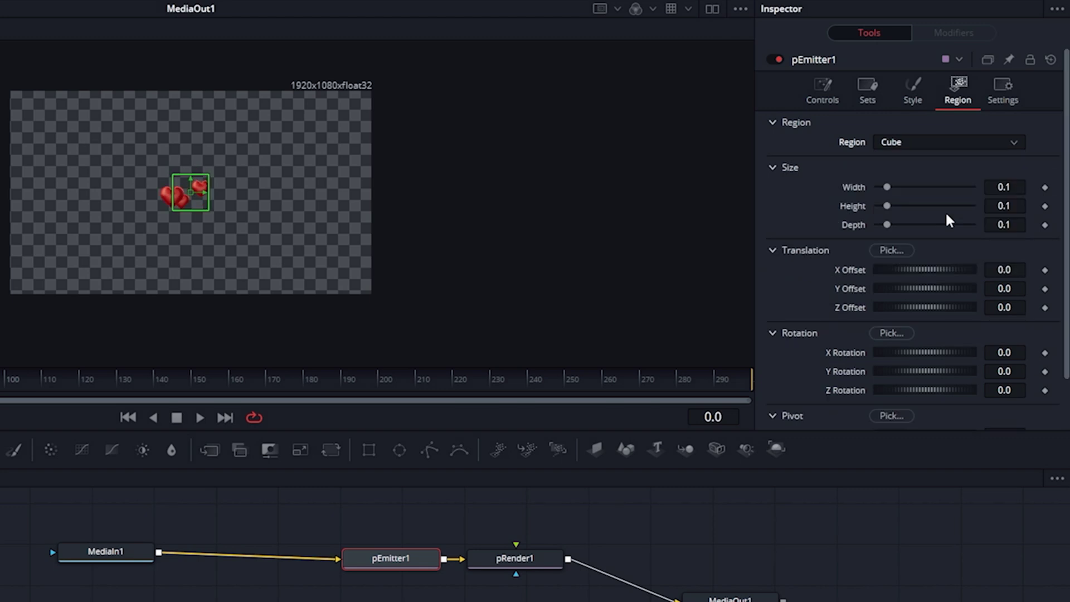
drag(887, 187, 910, 186)
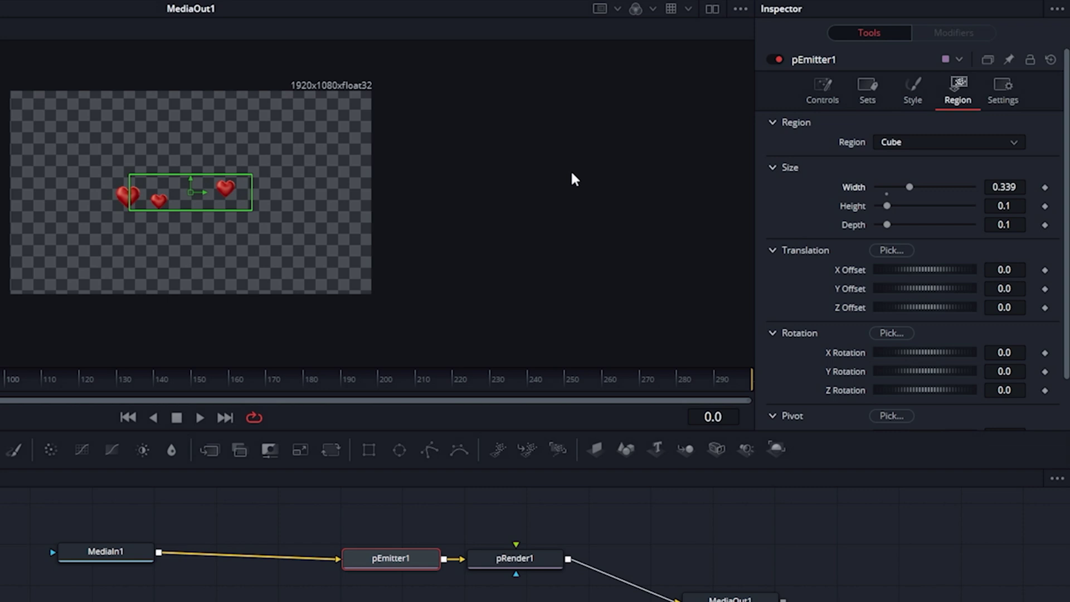
drag(183, 169, 86, 64)
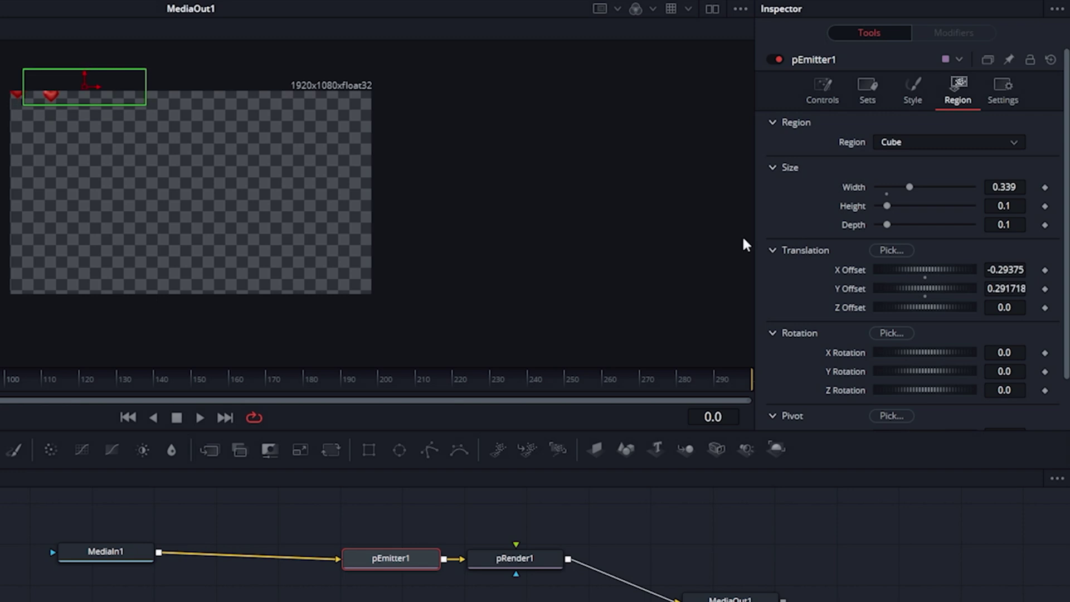
Set the velocity of the pEmitter1 particles to about 0.118.
click(825, 89)
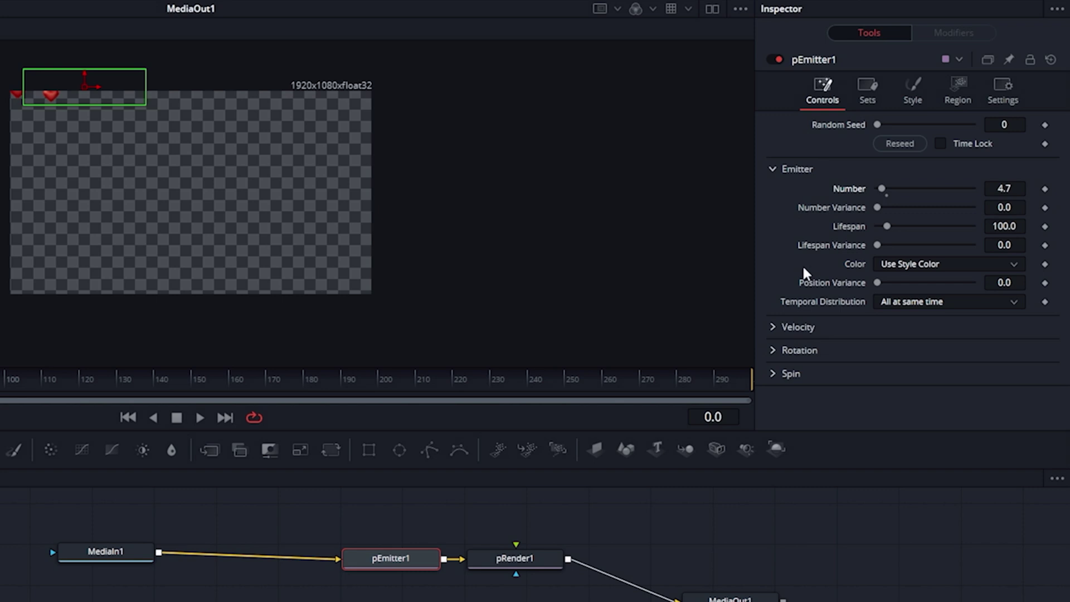
click(774, 327)
scroll(784, 283, down, 3)
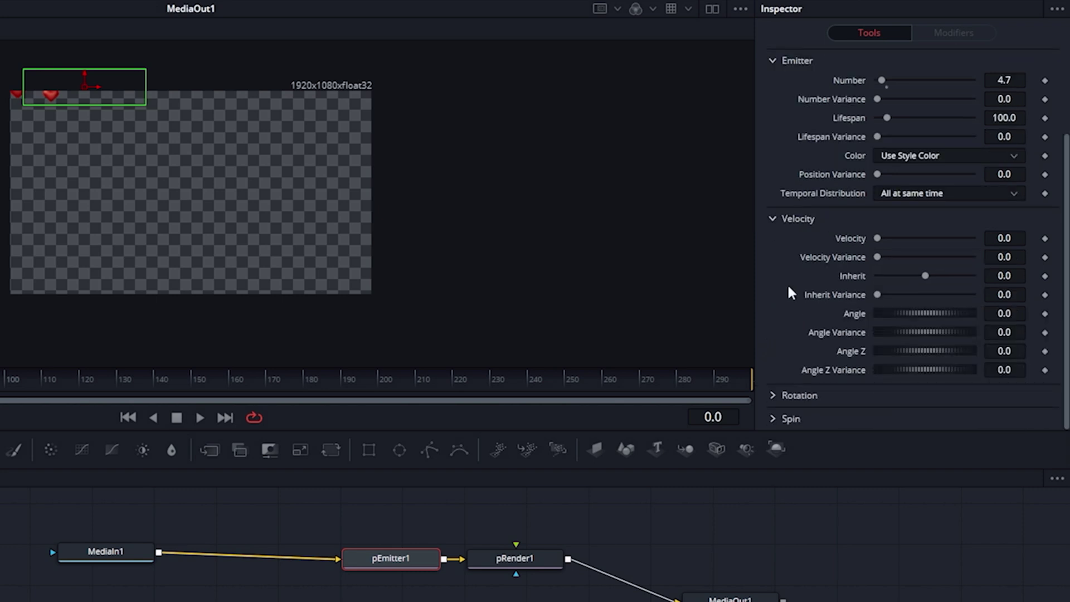
drag(878, 240, 888, 240)
scroll(814, 275, up, 3)
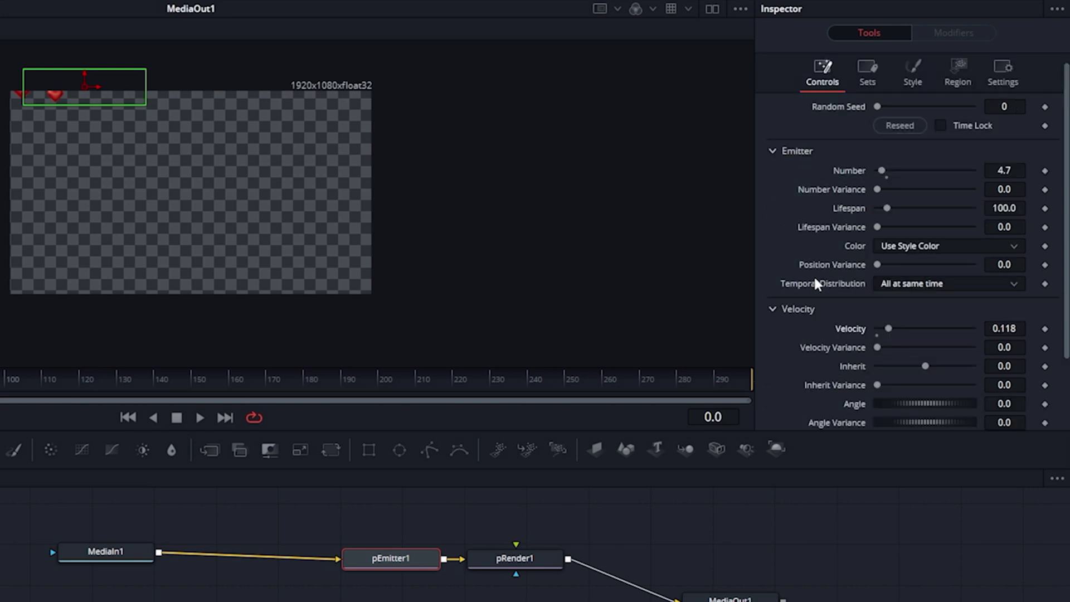
Set the velocity angle to about -86.1 so the hearts fall downward, checking the result at frame 104.
scroll(815, 283, down, 3)
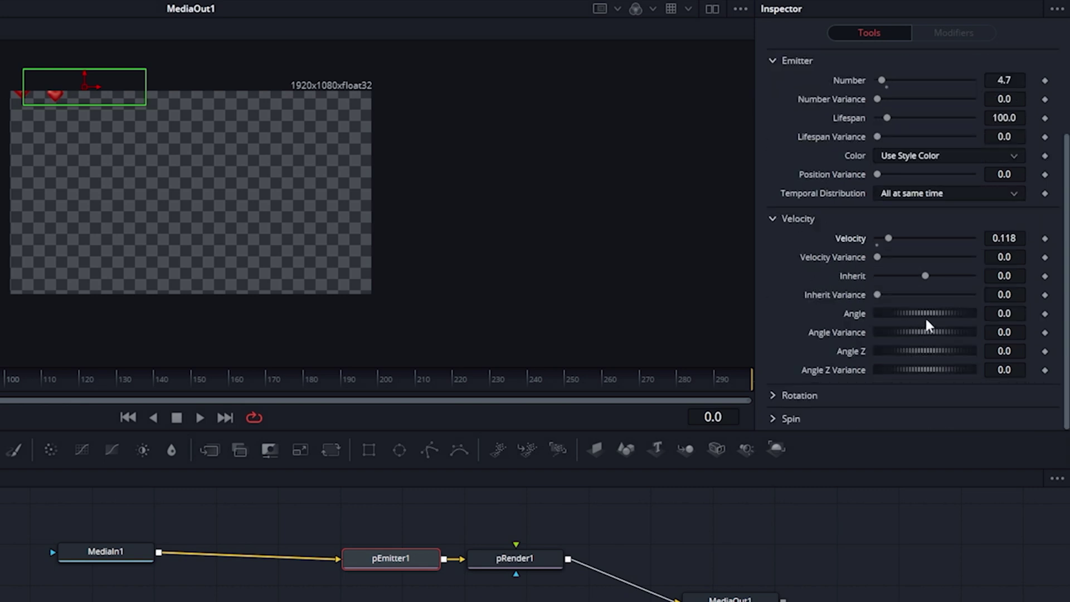
drag(925, 314, 902, 315)
click(33, 381)
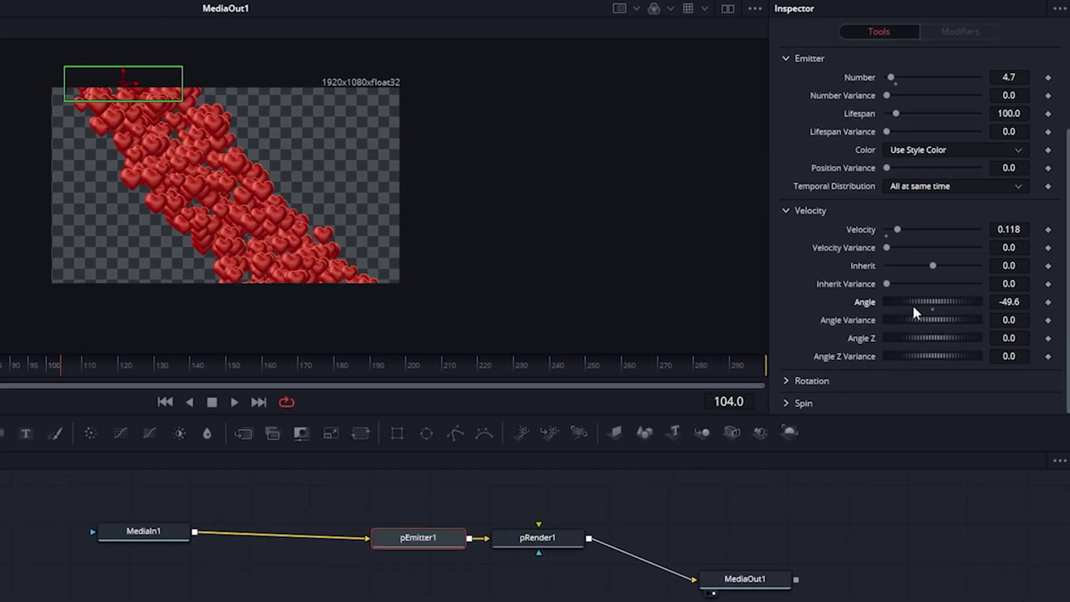
mouse_move(911, 304)
mouse_down()
mouse_move(943, 299)
mouse_move(904, 307)
mouse_move(916, 312)
mouse_up()
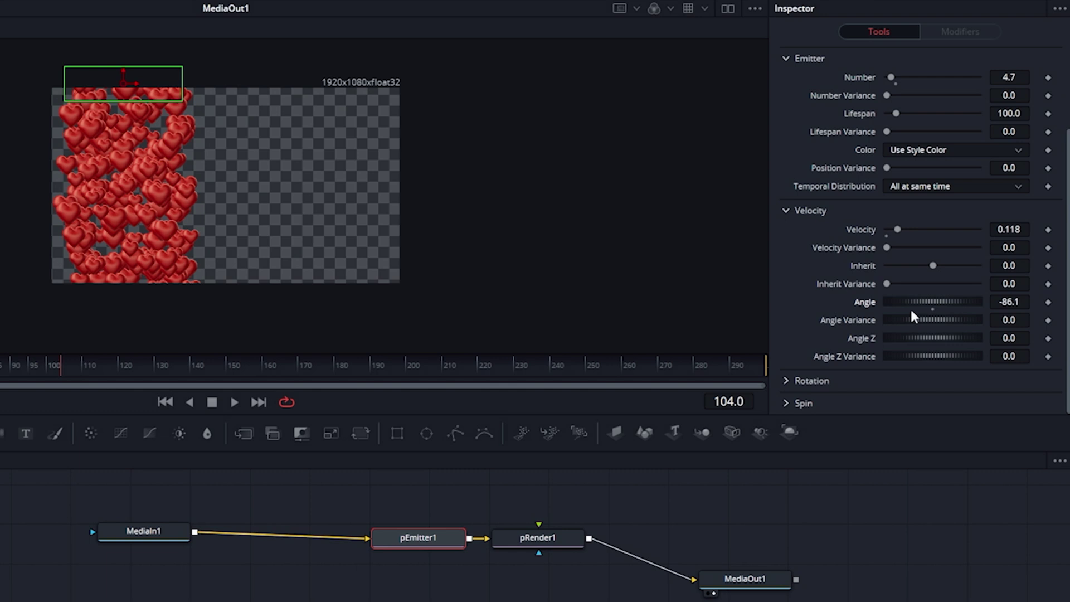
Shift the cube region sideways to line up with the frame's left edge, and reduce the particle number to 0.8.
drag(142, 79, 125, 85)
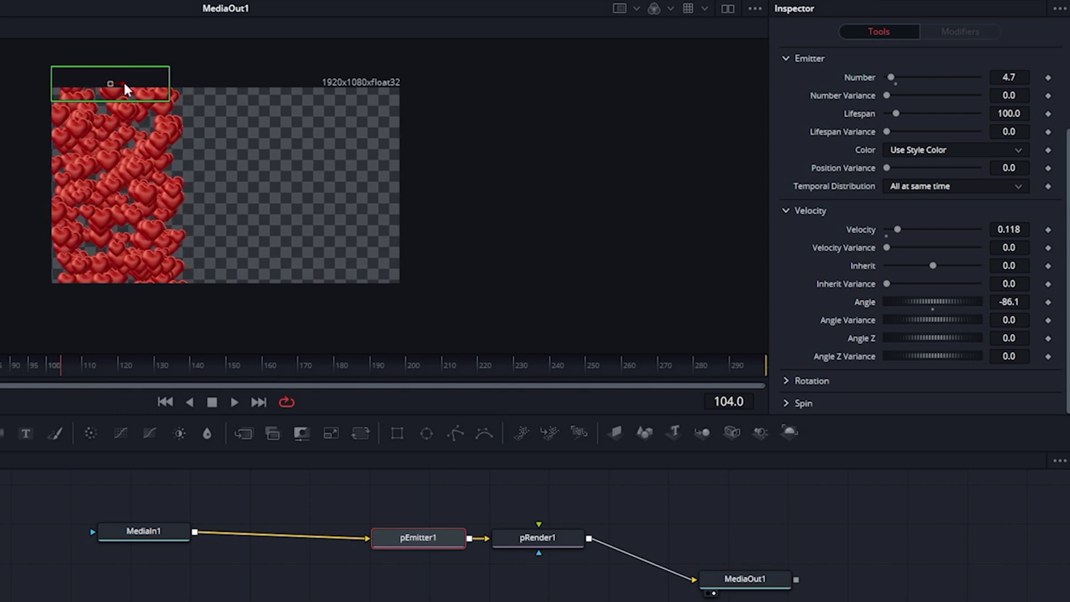
drag(887, 77, 886, 83)
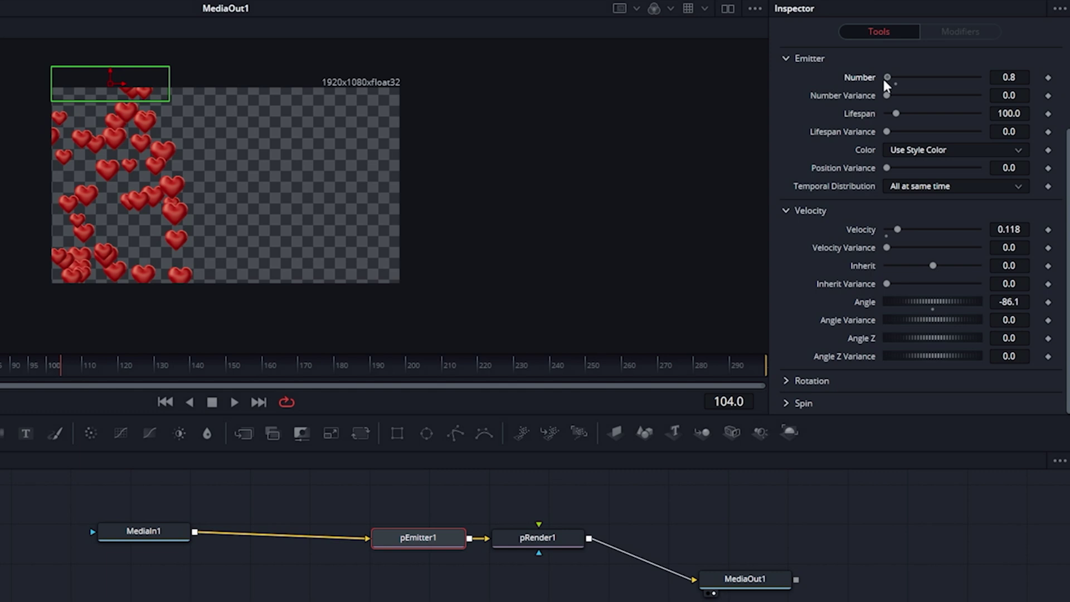
drag(886, 81, 885, 82)
Set the emitter's velocity angle to -90 and its velocity variance to about 0.039.
click(1010, 302)
key(BackSpace)
key(BackSpace)
key(BackSpace)
key(BackSpace)
key(BackSpace)
text(-90)
key(Tab)
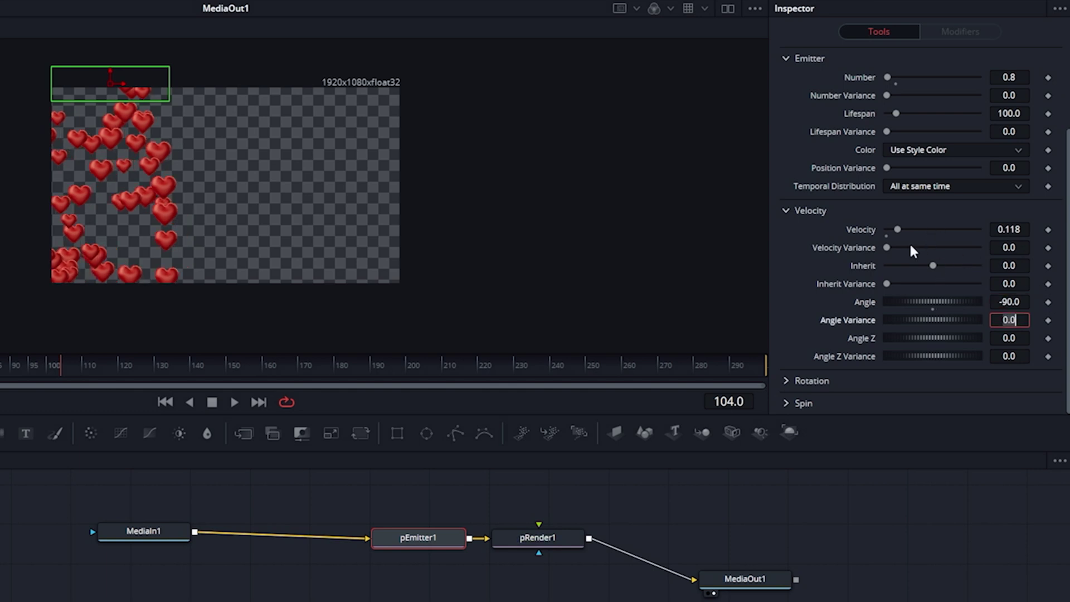
drag(890, 247, 893, 248)
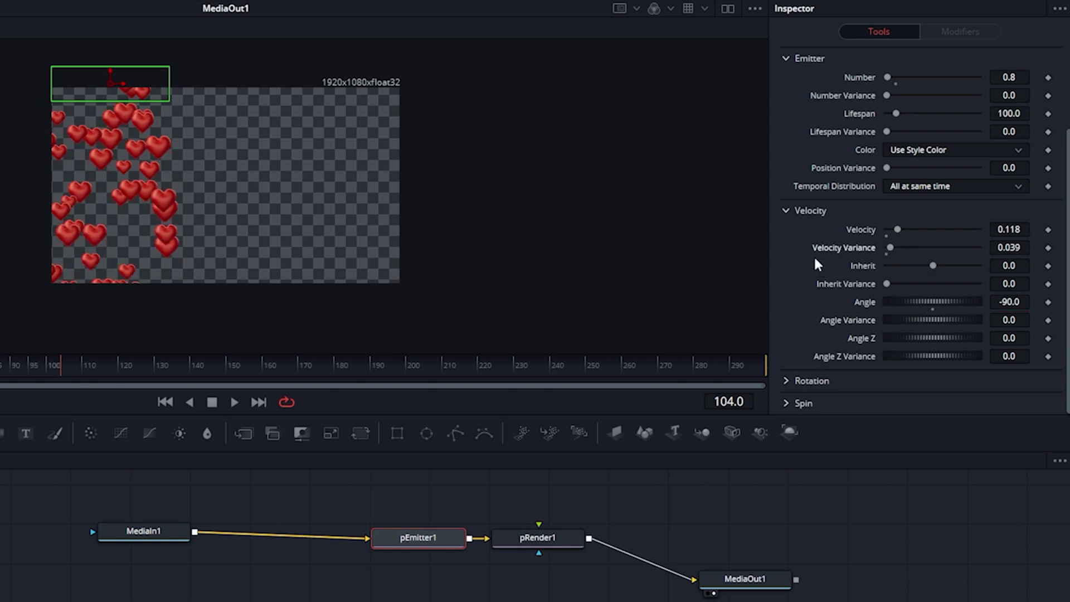
scroll(814, 254, up, 3)
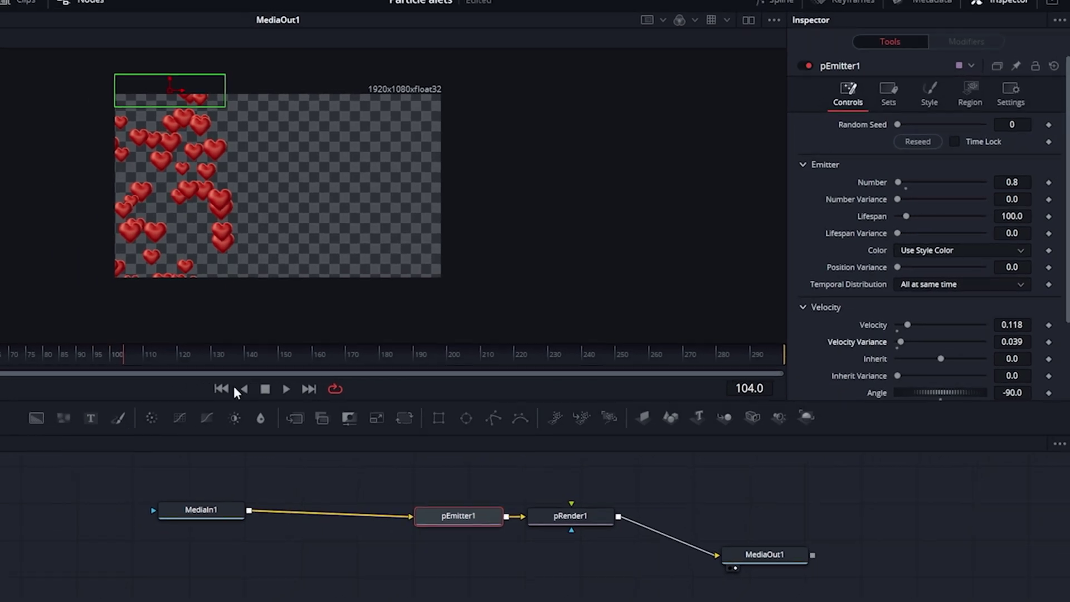
Play back the falling hearts animation, stopping at frame 270.
click(174, 399)
click(422, 354)
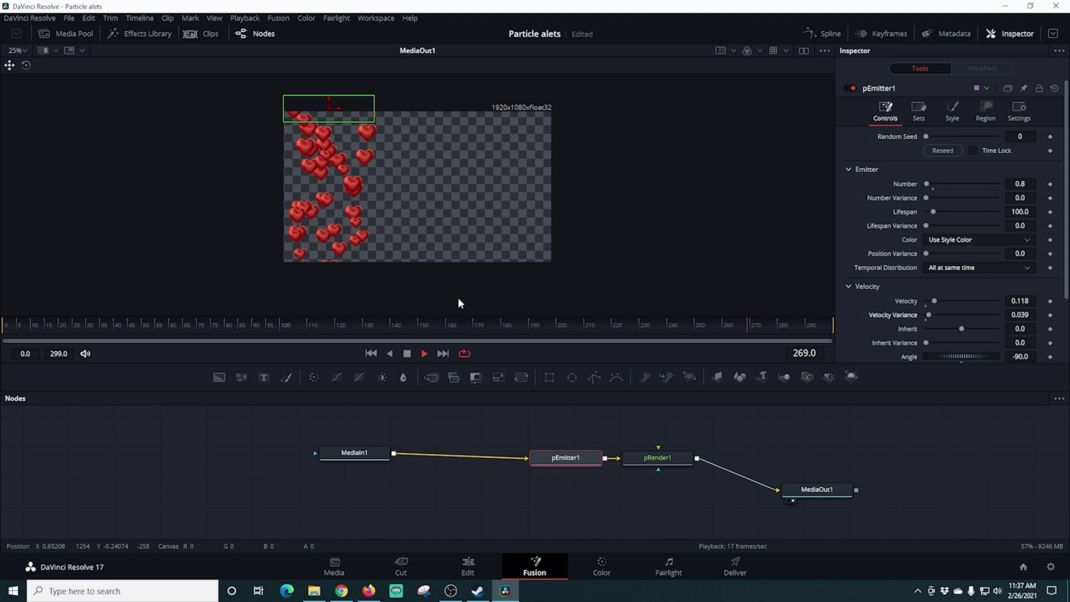
click(409, 351)
drag(81, 321, 13, 330)
key(space)
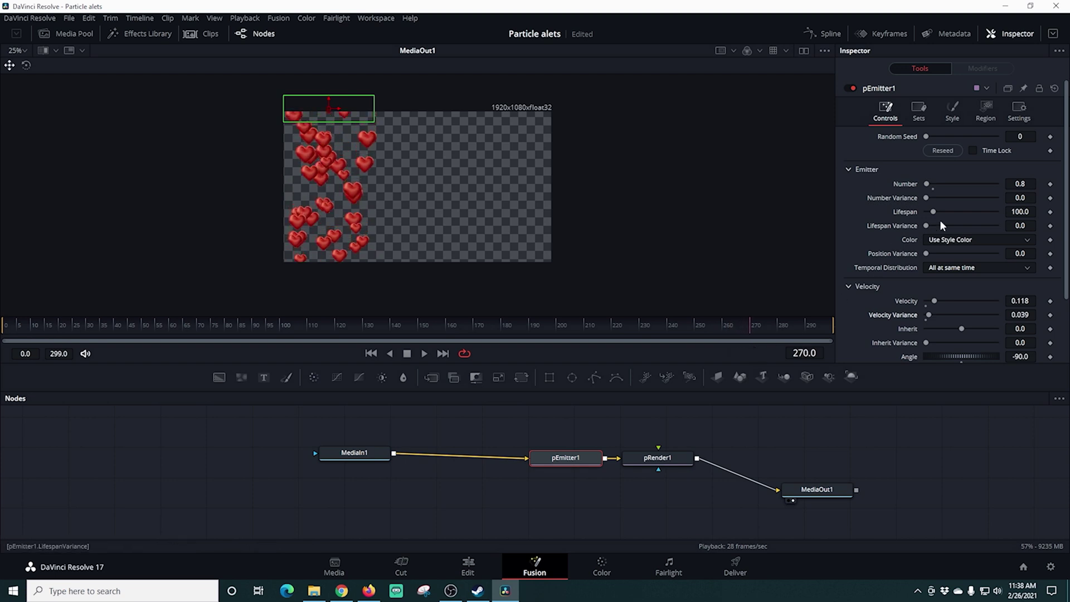
Keyframe the emitter's Number at 0.8 on frame 270 and at 0.0 on frame 299.
click(1049, 185)
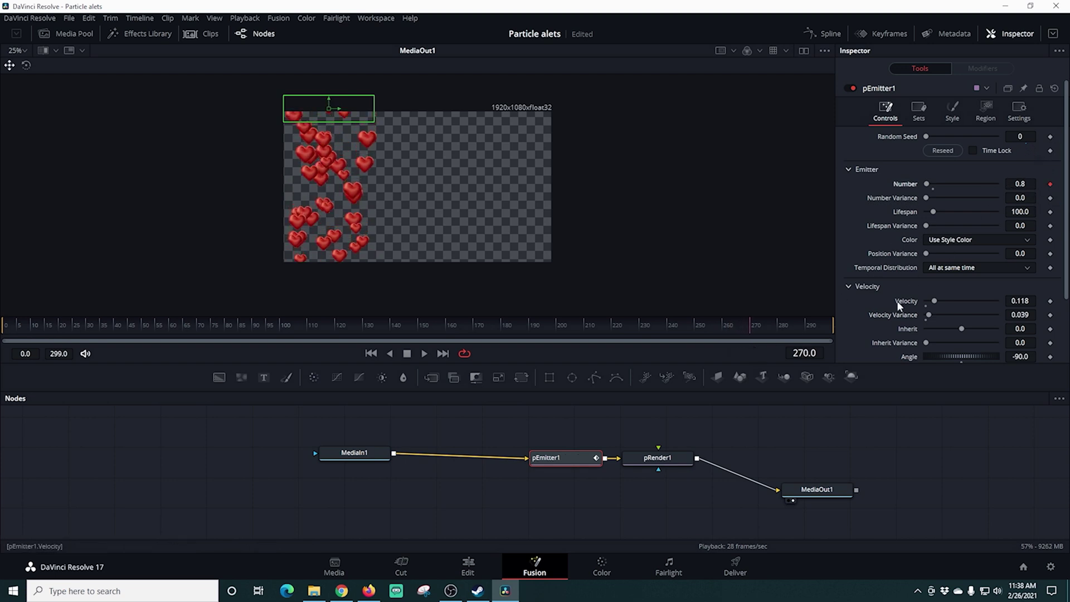
drag(761, 324, 833, 329)
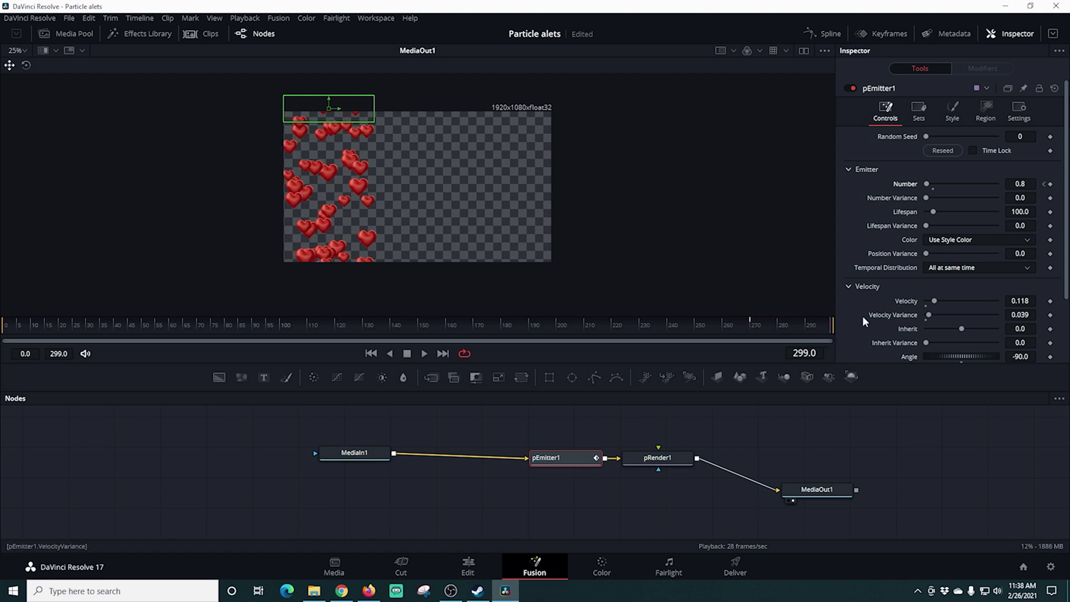
drag(928, 183, 872, 201)
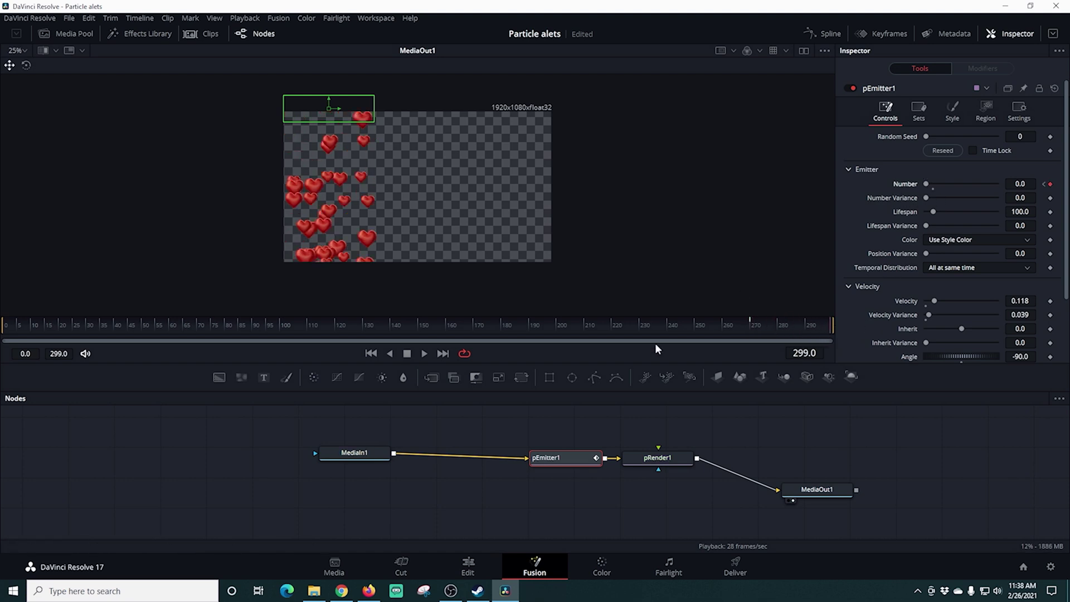
Preview the hearts animation with the keyframed particle number from frame 0.
click(419, 356)
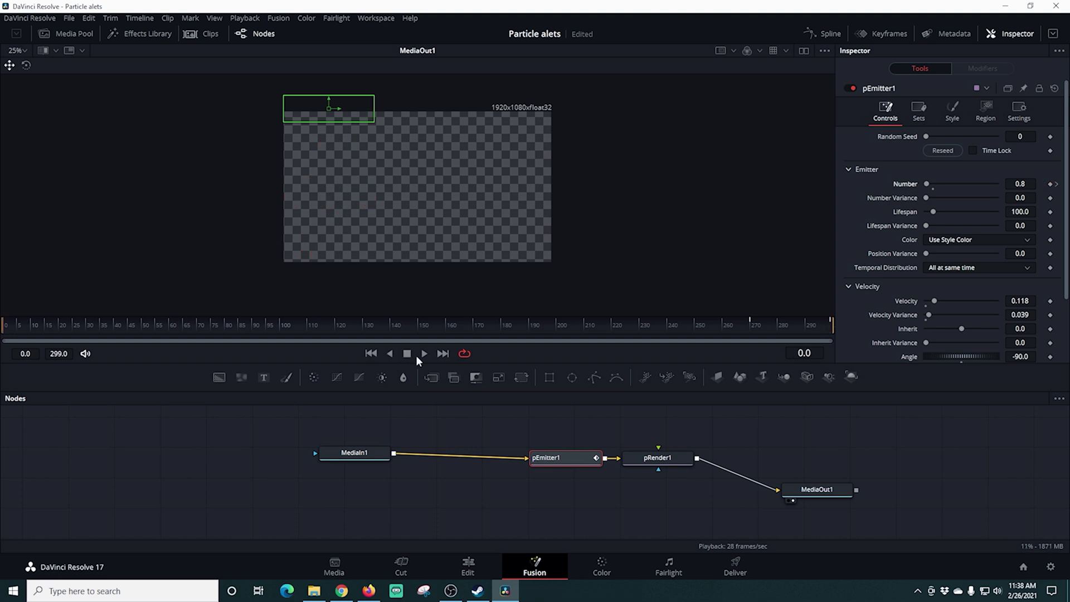
click(423, 354)
click(407, 353)
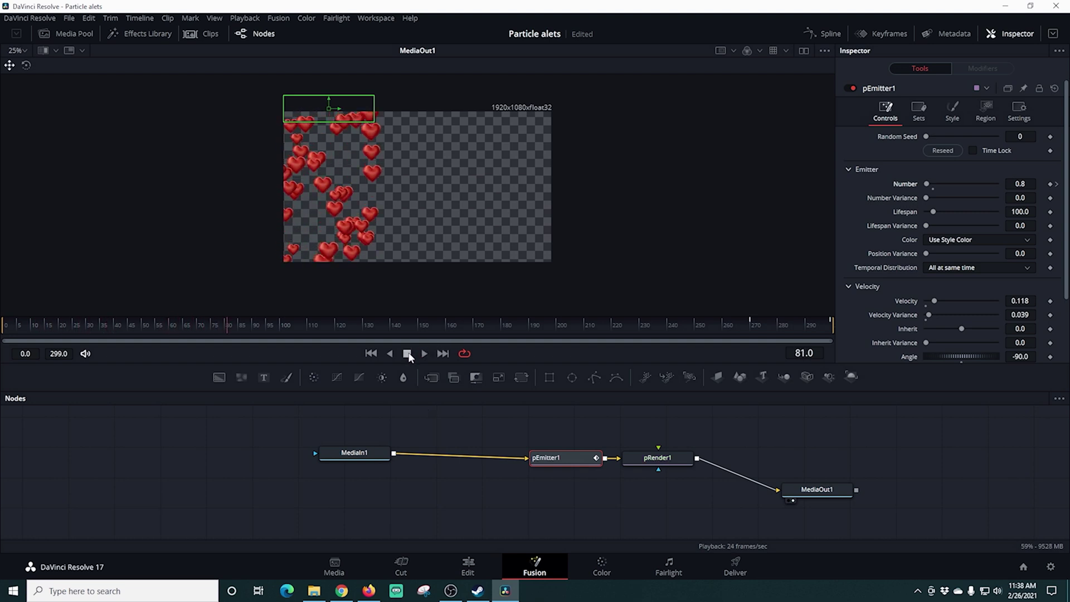
Remove the emitter's Number keyframe on the last frame, 299.
click(749, 319)
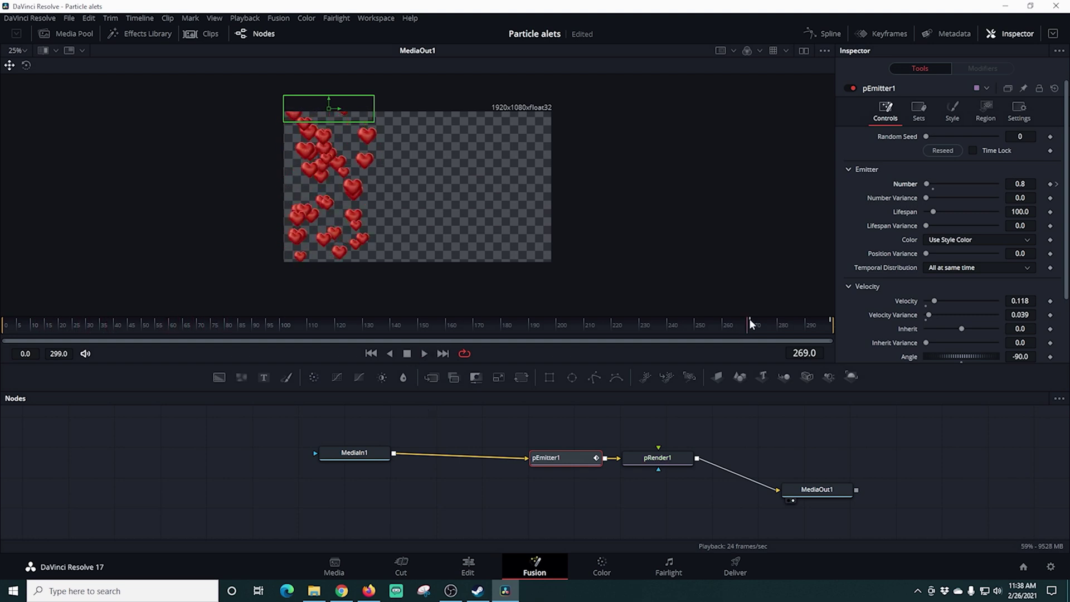
click(828, 319)
right_click(828, 320)
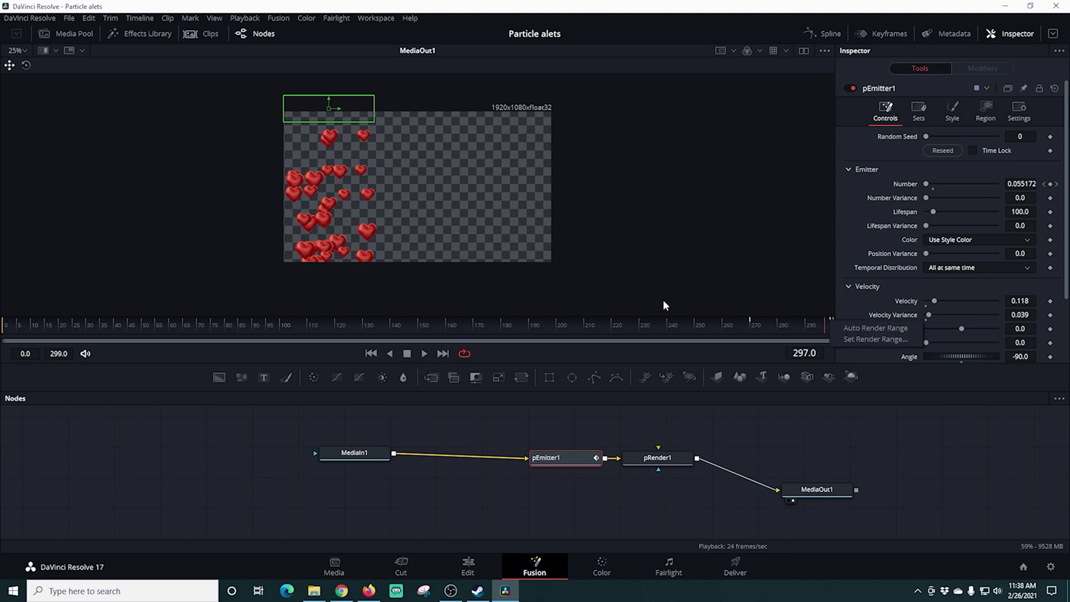
click(444, 354)
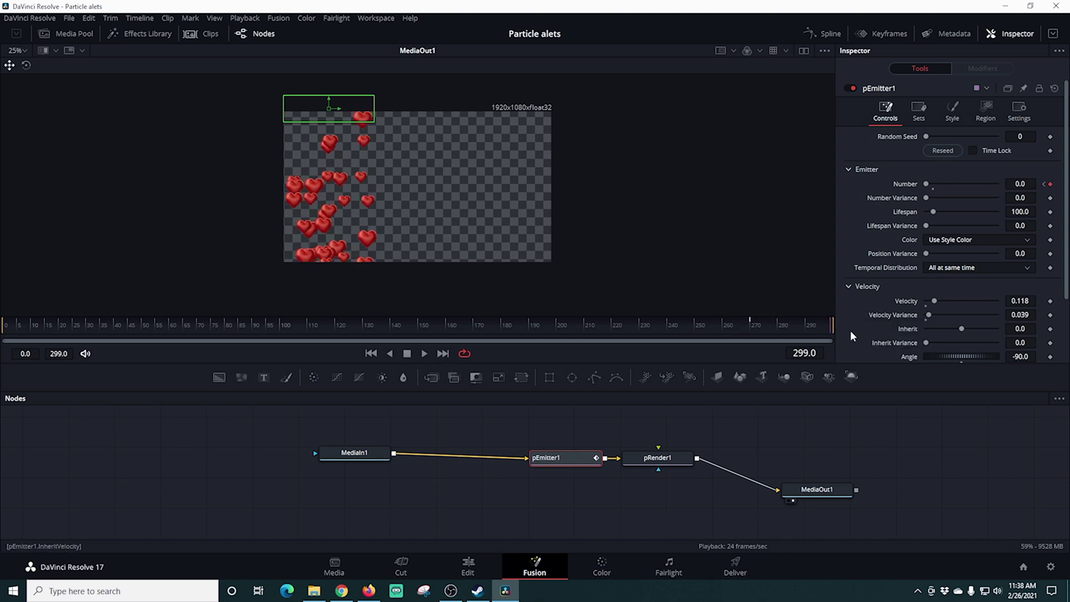
right_click(1049, 185)
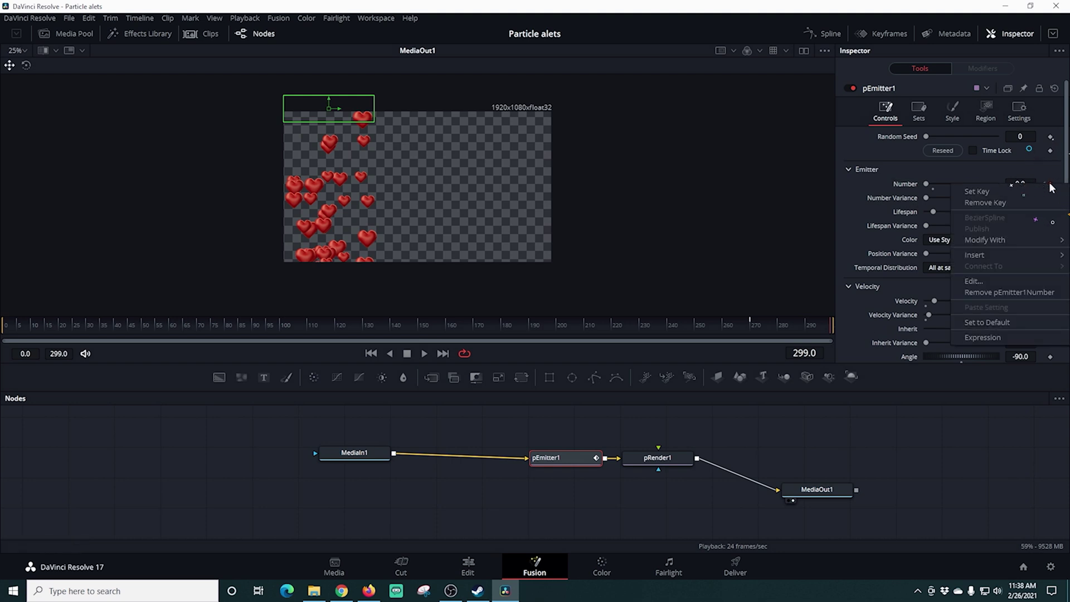
click(1018, 203)
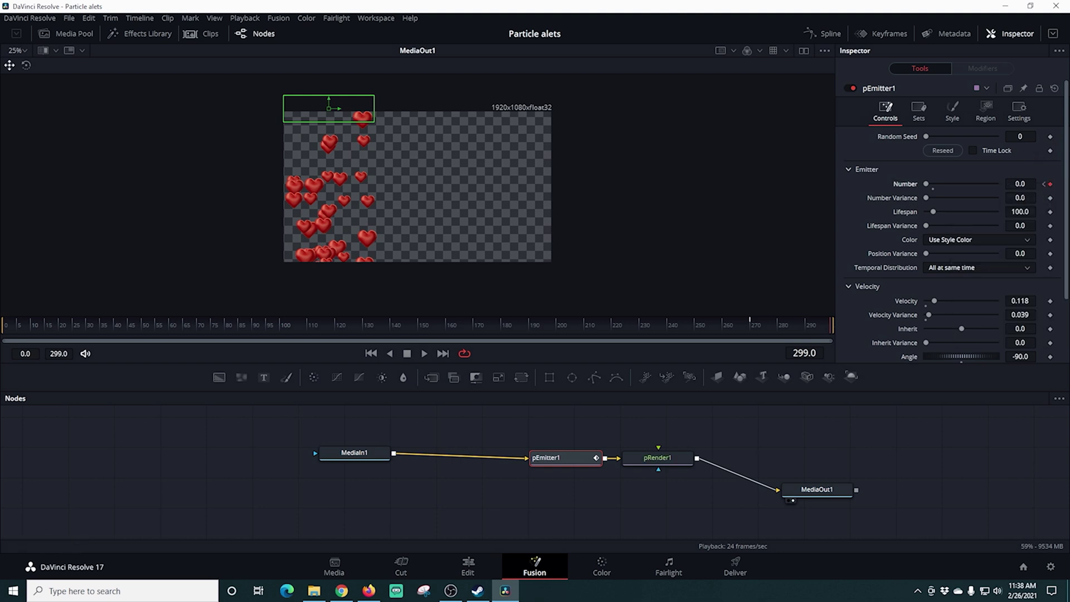
Keyframe the emitter's Number at 0.0 on frame 290 and play back the hearts animation.
click(809, 324)
click(805, 325)
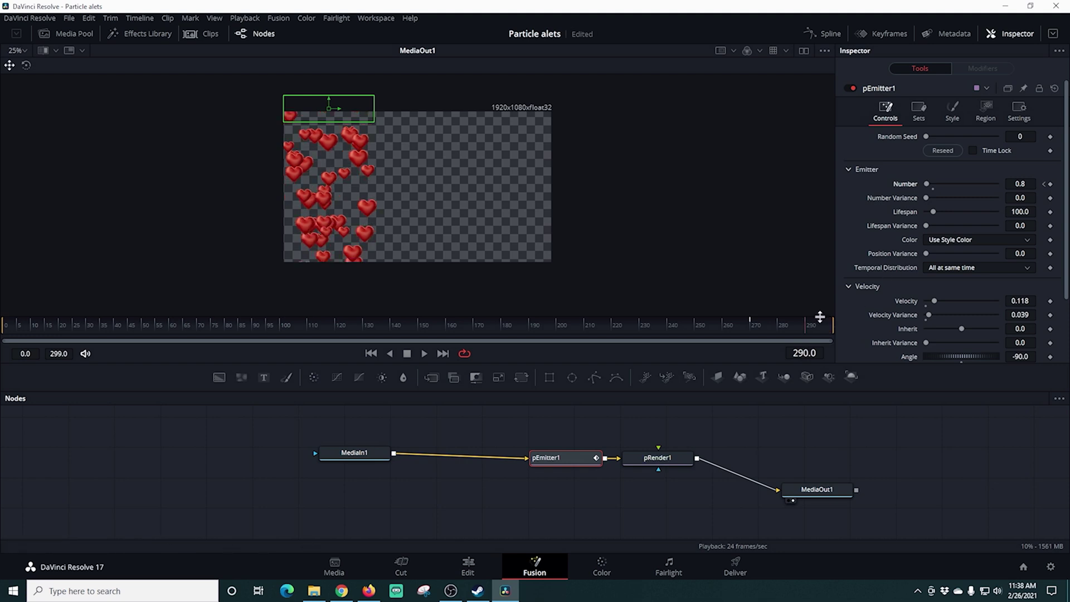
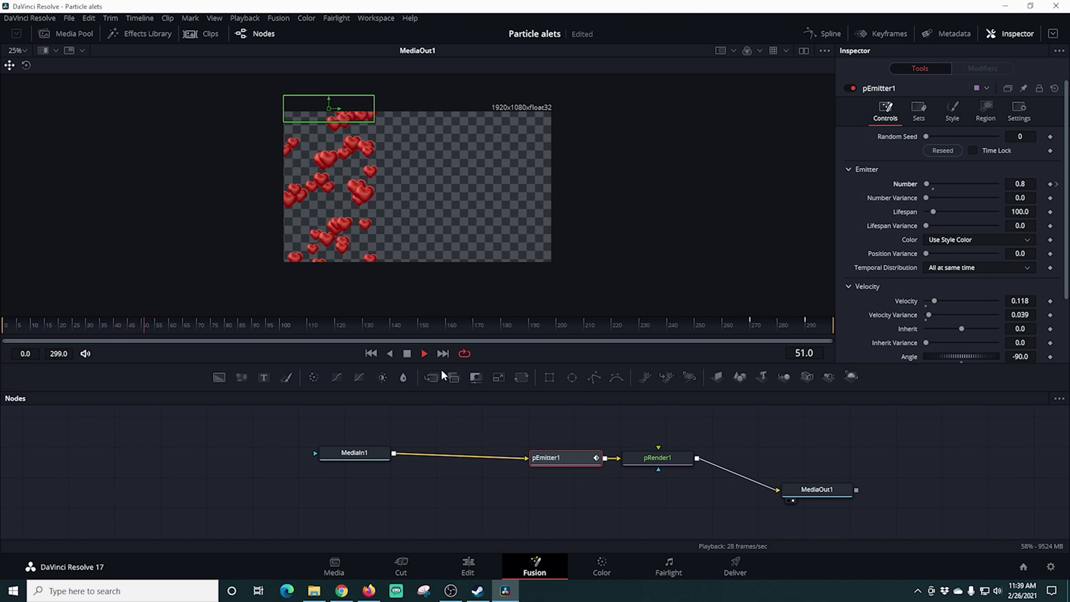
click(407, 354)
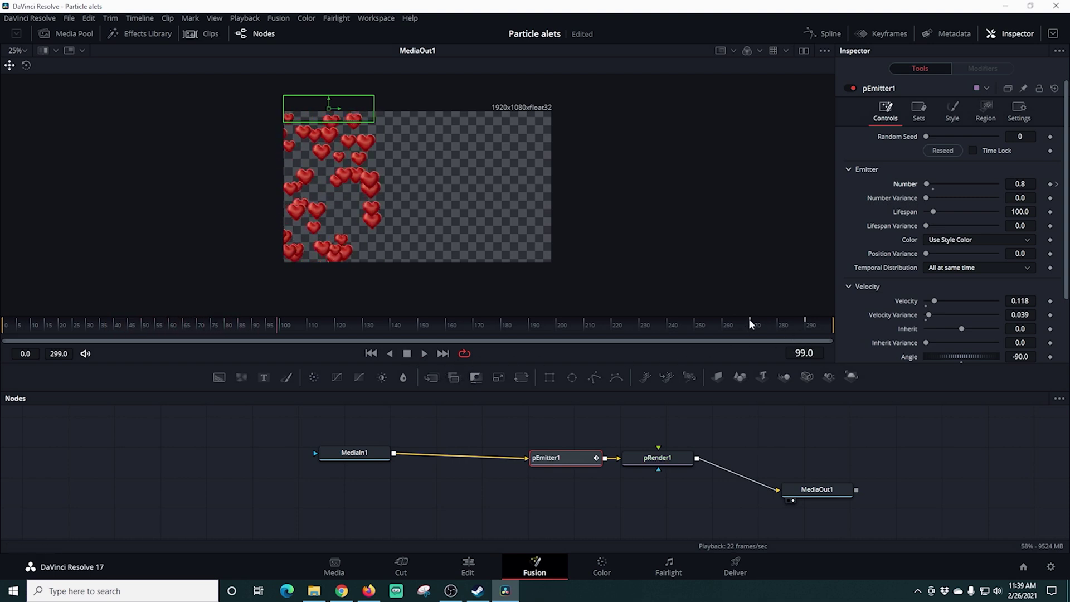
Keyframe the emitter's Number at 0.8 on frame 260 and remove its keyframe on frame 270.
click(725, 326)
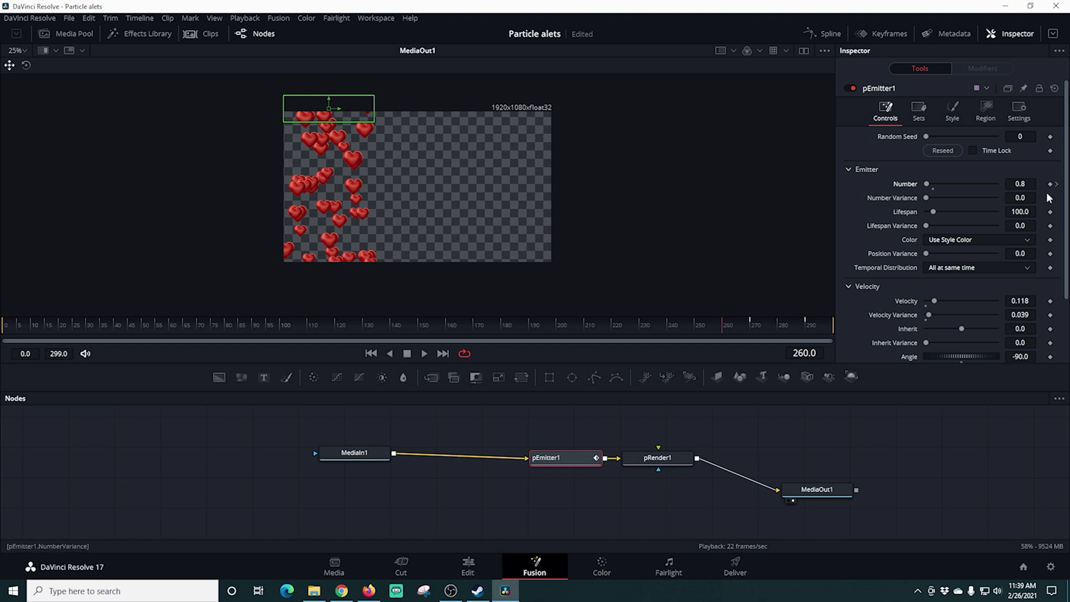
click(1050, 184)
click(750, 325)
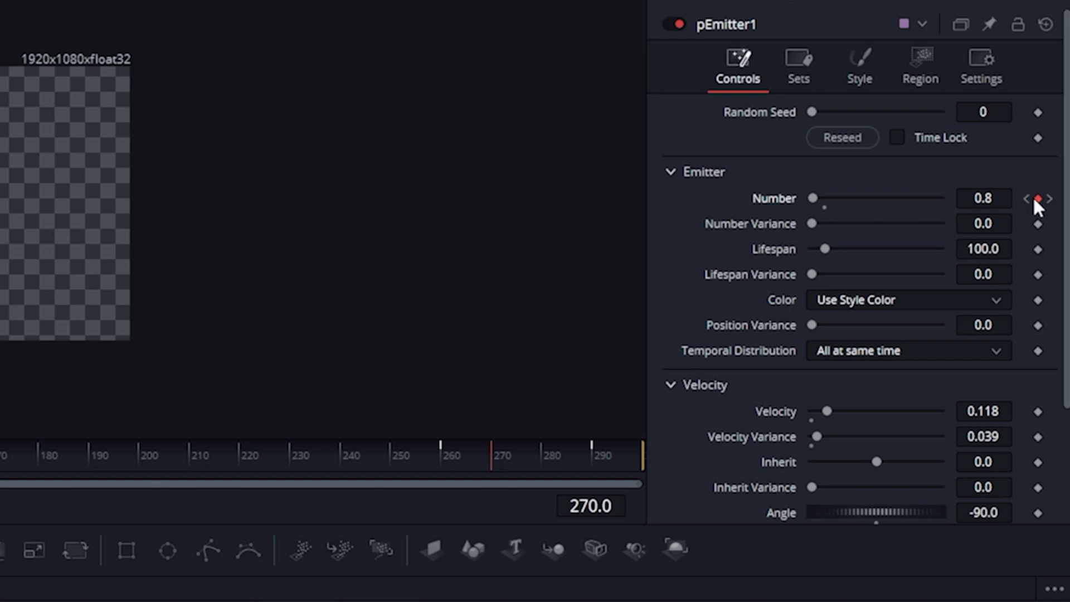
right_click(1036, 199)
click(974, 233)
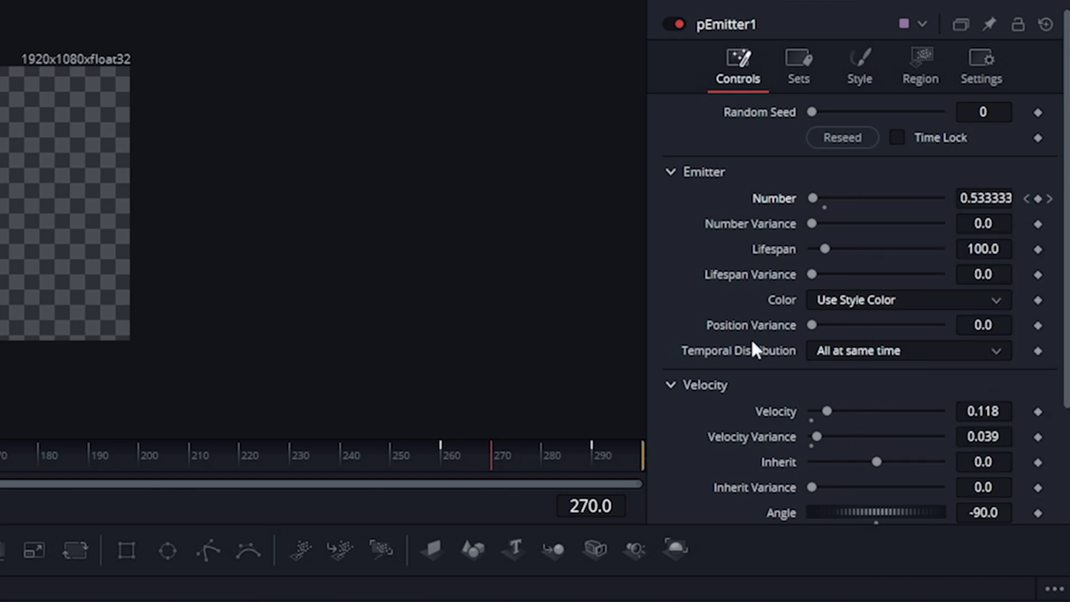
Replace the emitter's Number keyframe on frame 290 with a 0.0 keyframe on frame 280 and preview the animation.
click(1050, 199)
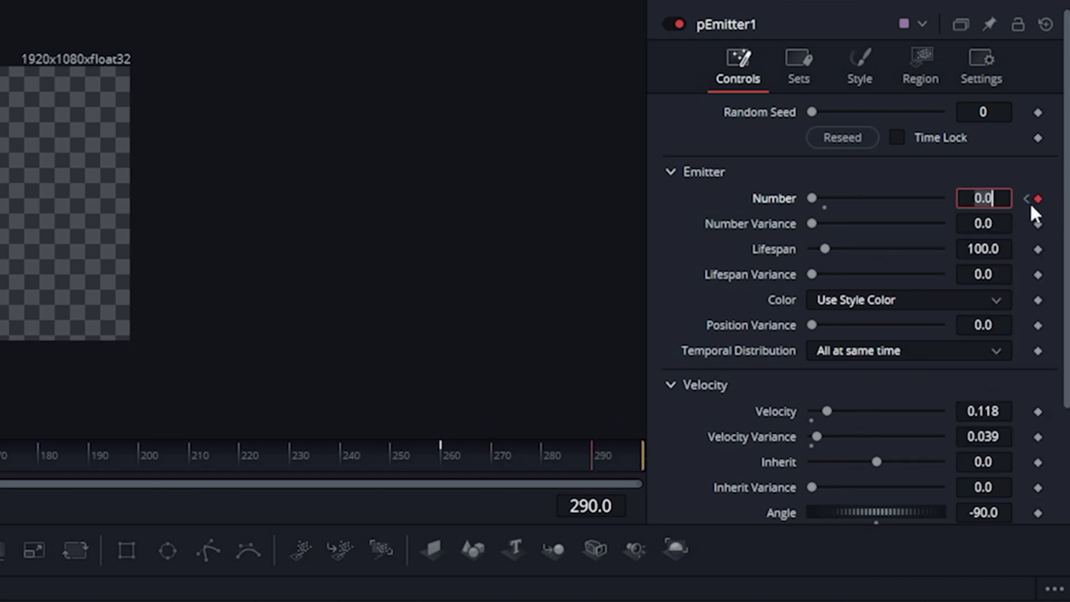
right_click(1036, 200)
click(994, 217)
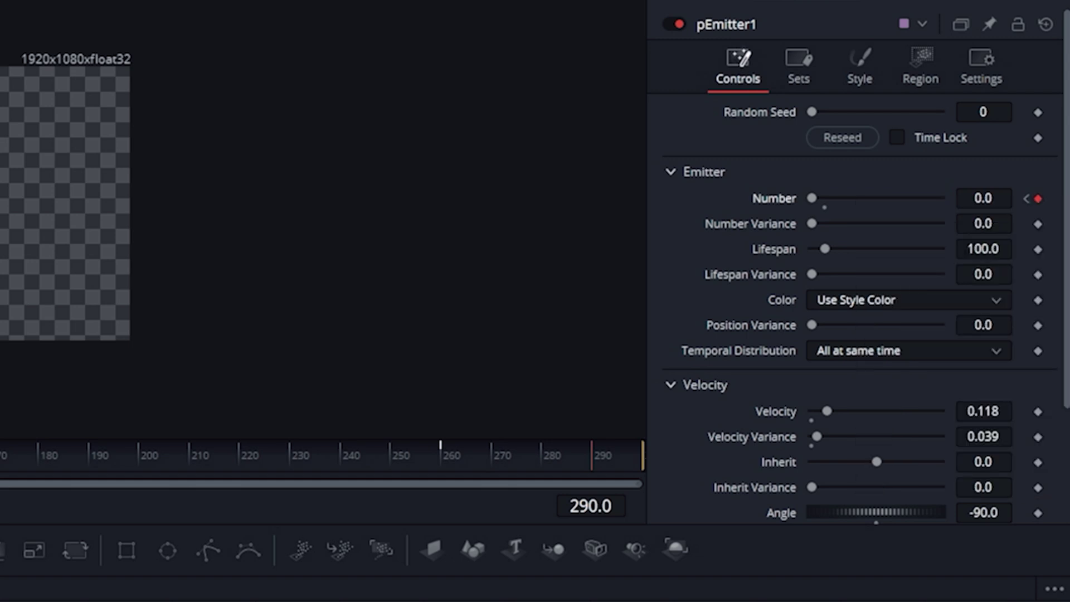
click(538, 452)
drag(540, 453, 545, 454)
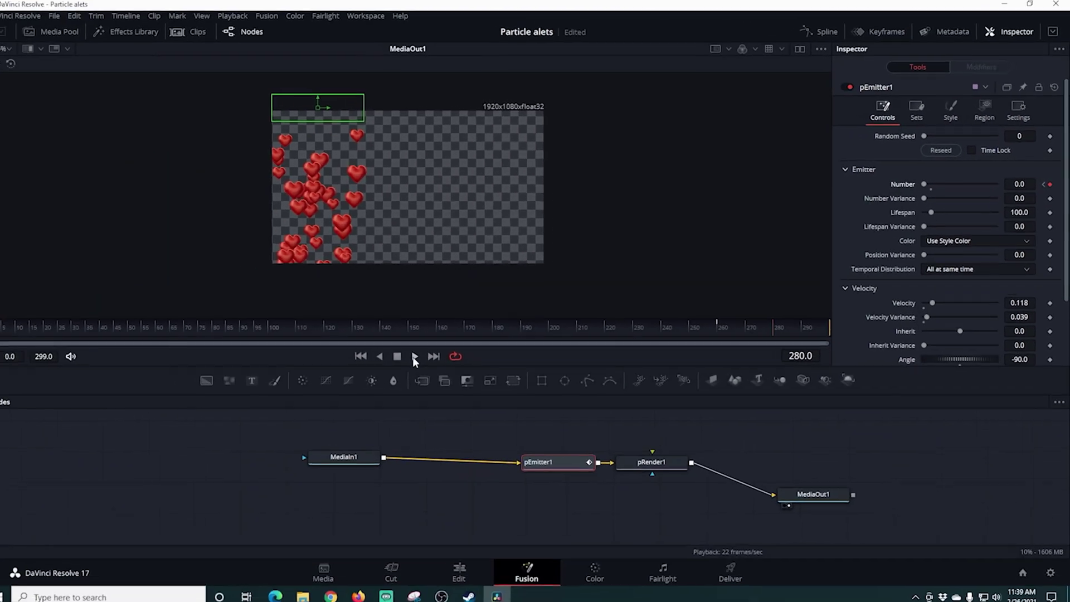
click(424, 353)
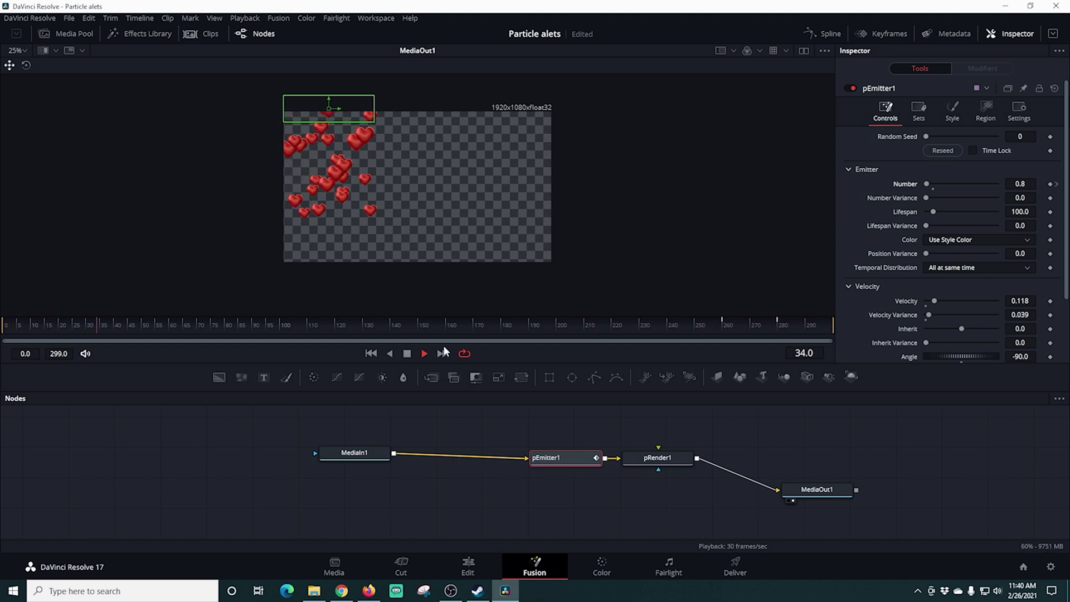
click(407, 353)
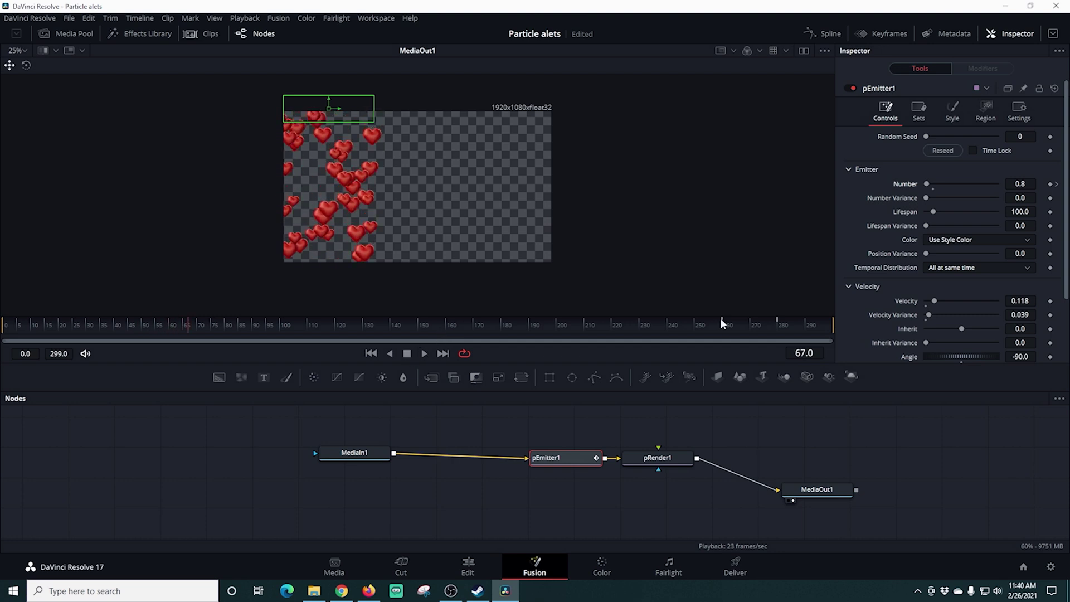
Keyframe the emitter's Number at 0.8 on frame 250 and remove its keyframe on frame 260.
click(694, 326)
click(695, 324)
click(1050, 185)
click(722, 321)
right_click(722, 319)
click(905, 184)
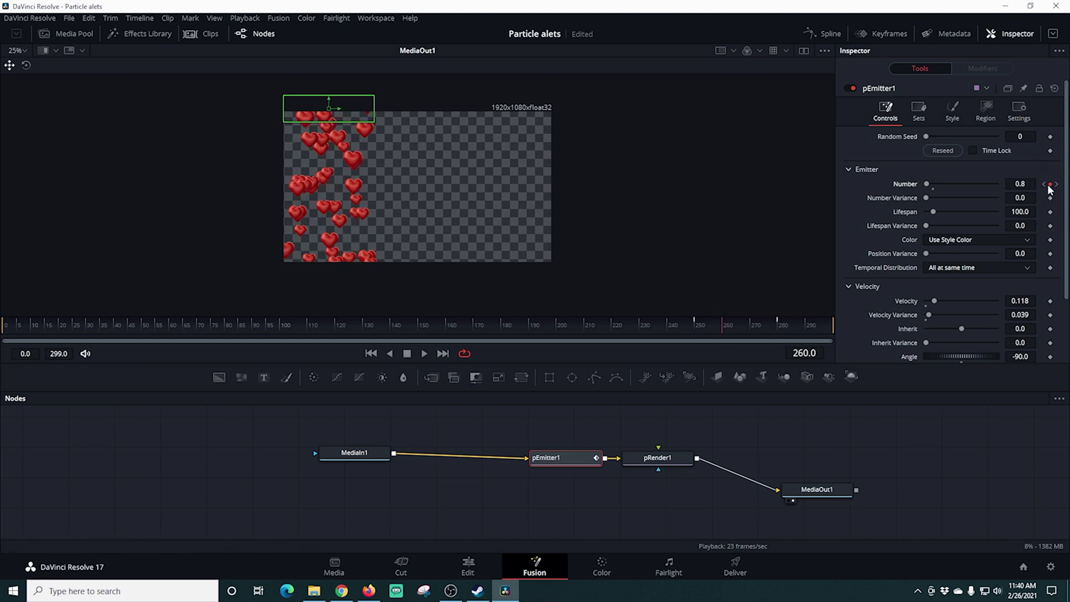
right_click(905, 184)
click(942, 207)
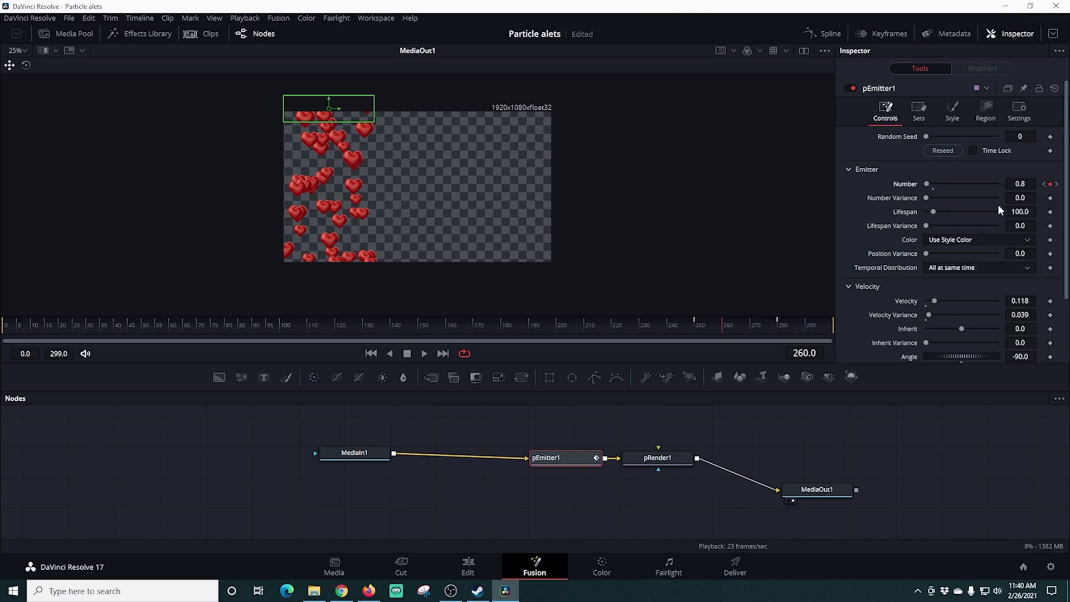
Replace the emitter's Number keyframe on frame 280 with a 0.0 keyframe on frame 270 and preview the animation.
click(751, 324)
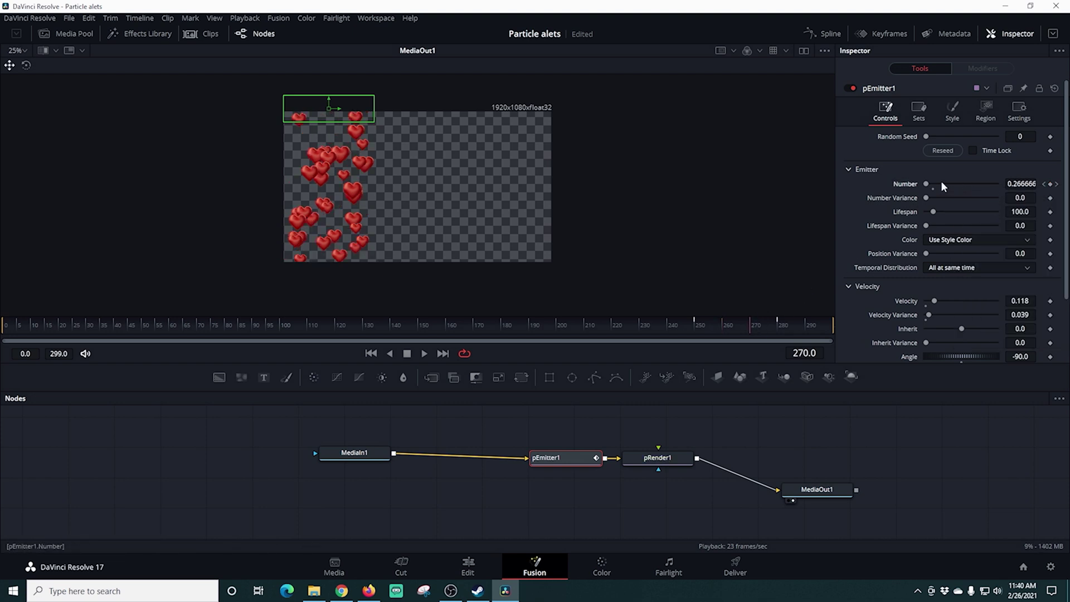
drag(928, 182, 918, 184)
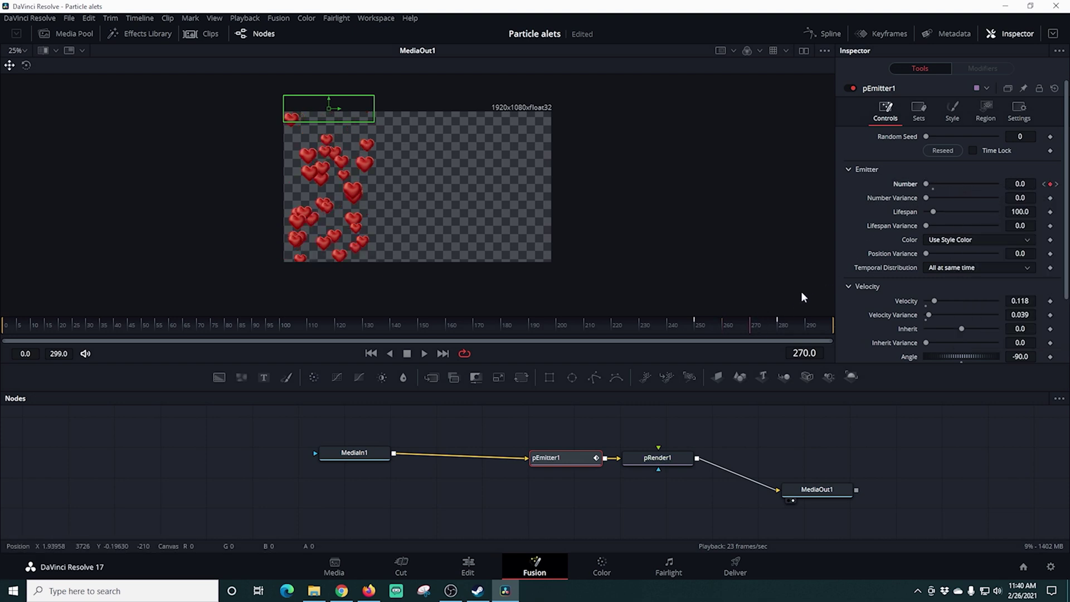
click(776, 319)
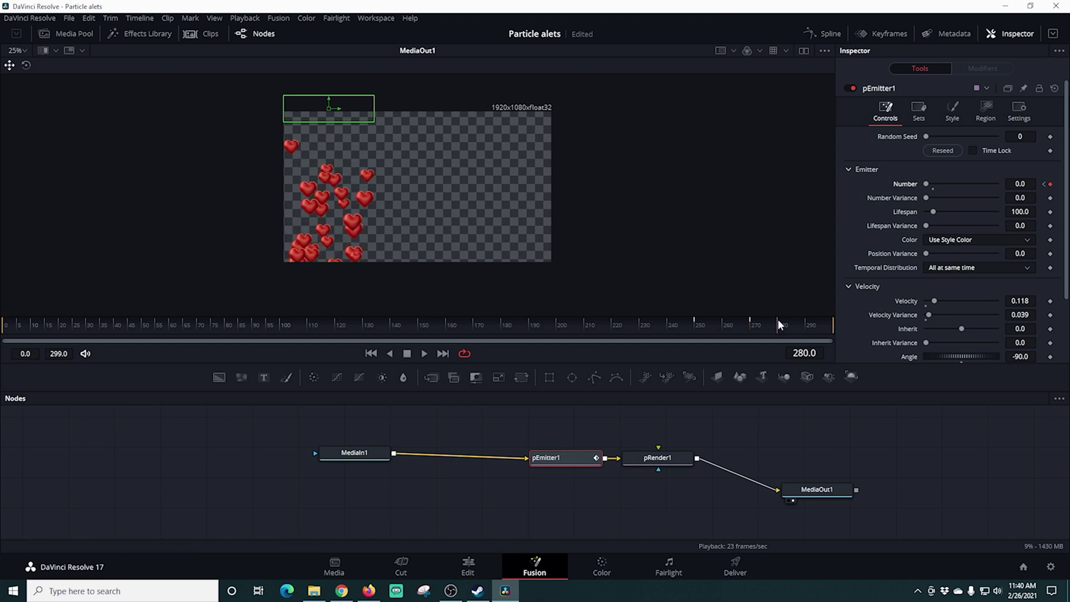
right_click(1050, 186)
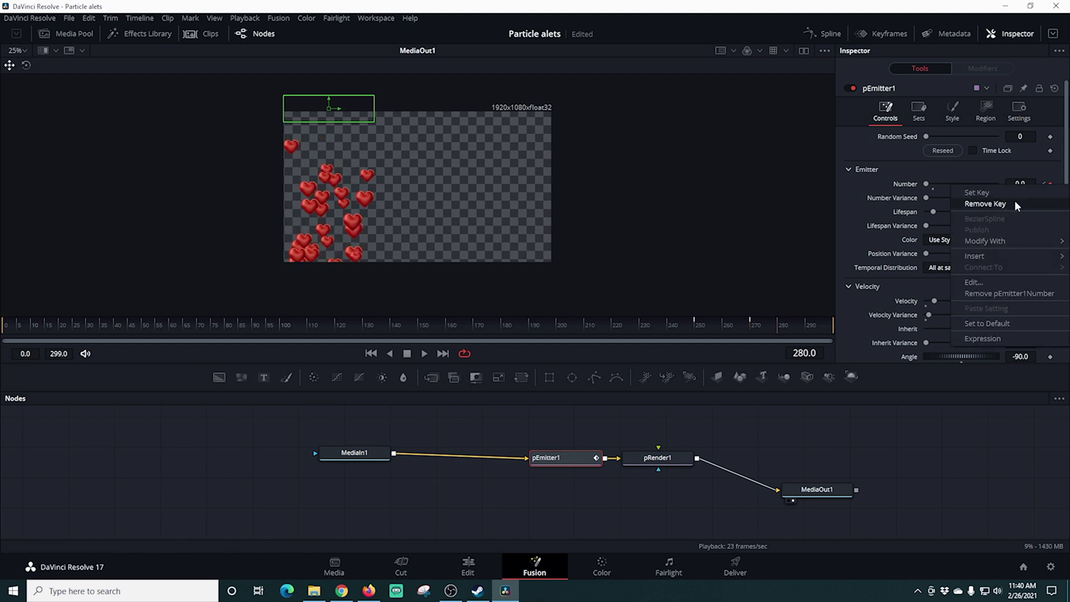
click(981, 202)
click(421, 353)
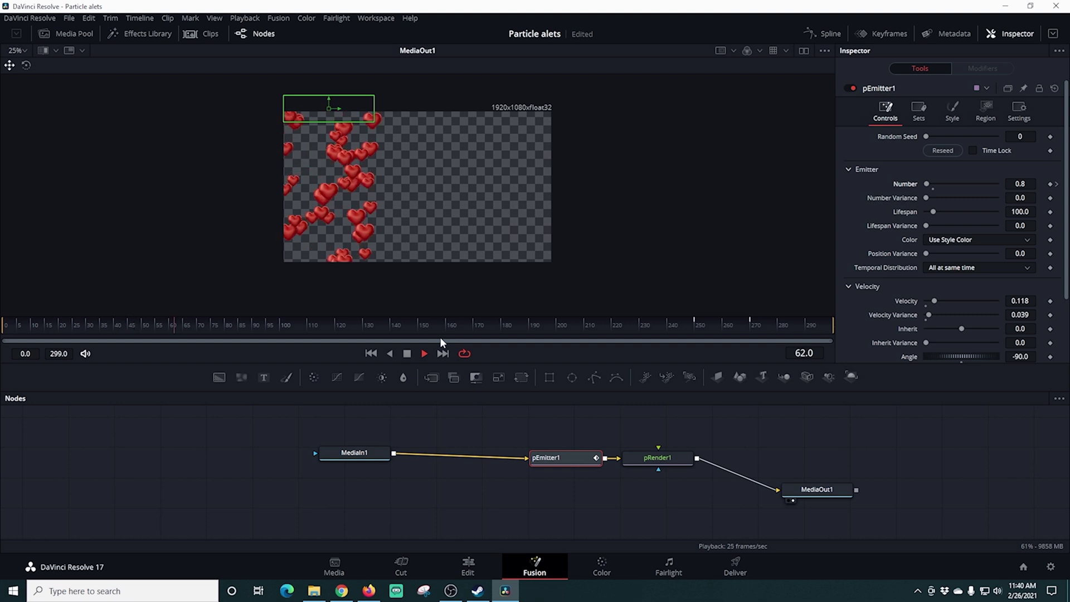
key(space)
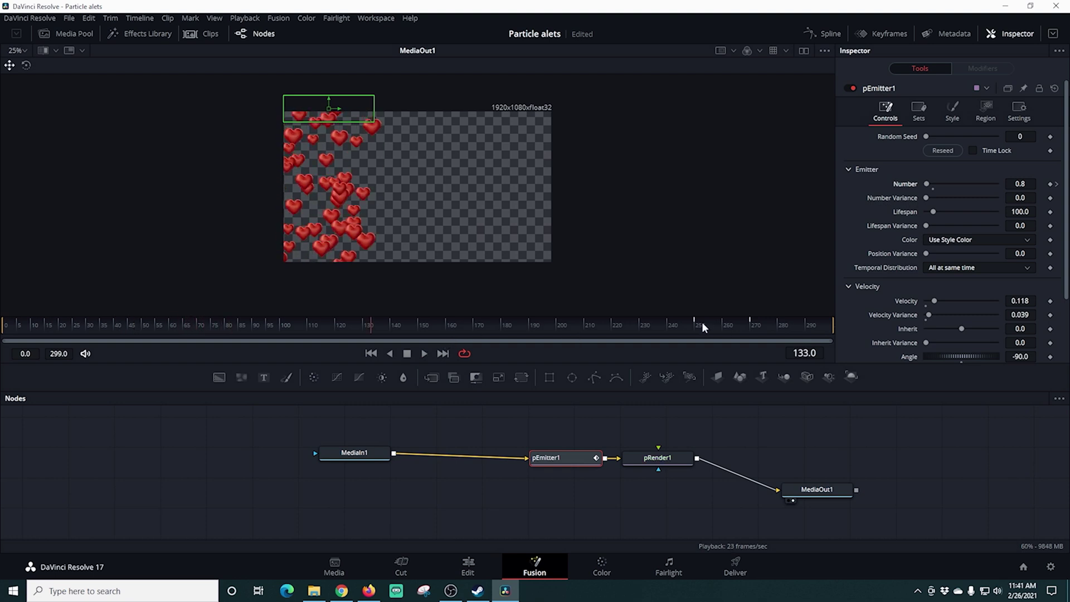
Shift the emitter's Number keyframes to 0.8 on frame 240 and 0.0 on frame 260, and play back the hearts.
drag(669, 323, 727, 322)
click(751, 319)
click(424, 354)
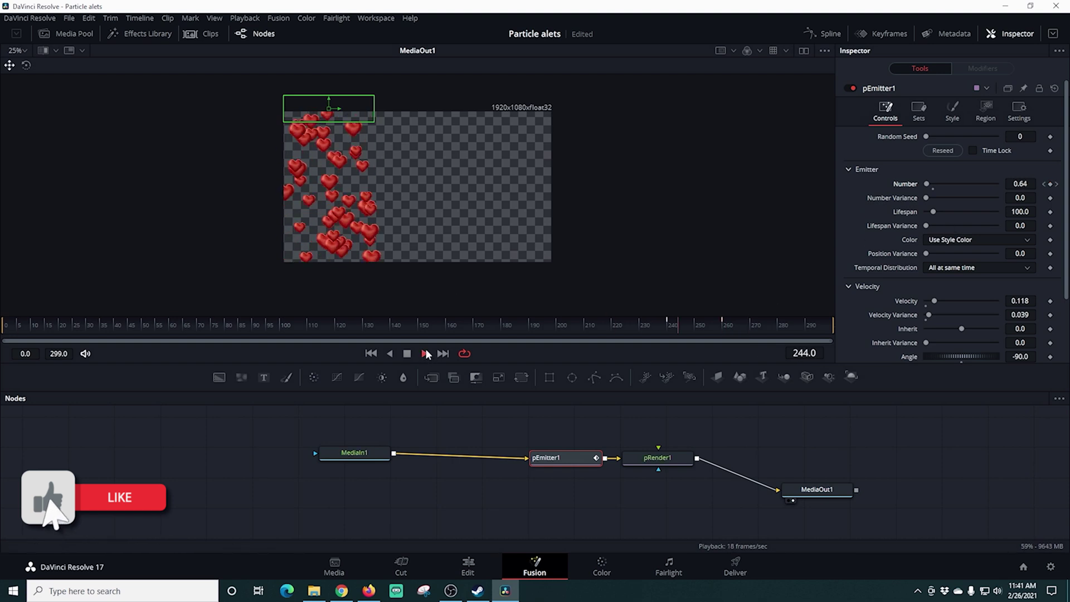
Move the emitter's 0.0 Number keyframe from frame 260 to frame 250 and play the animation through from the start.
click(694, 322)
click(824, 329)
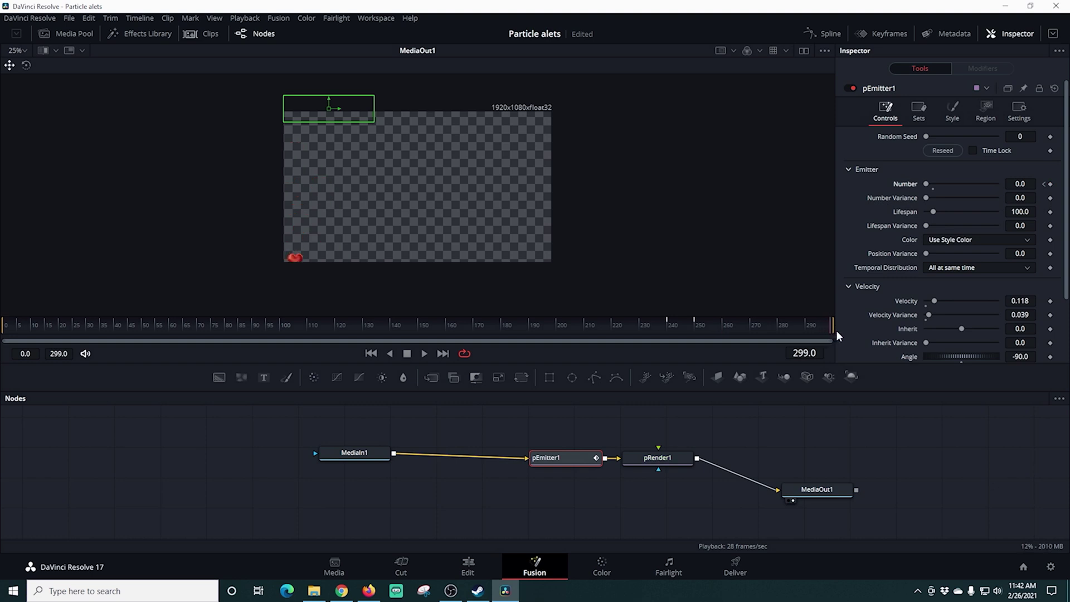
drag(189, 336, 3, 329)
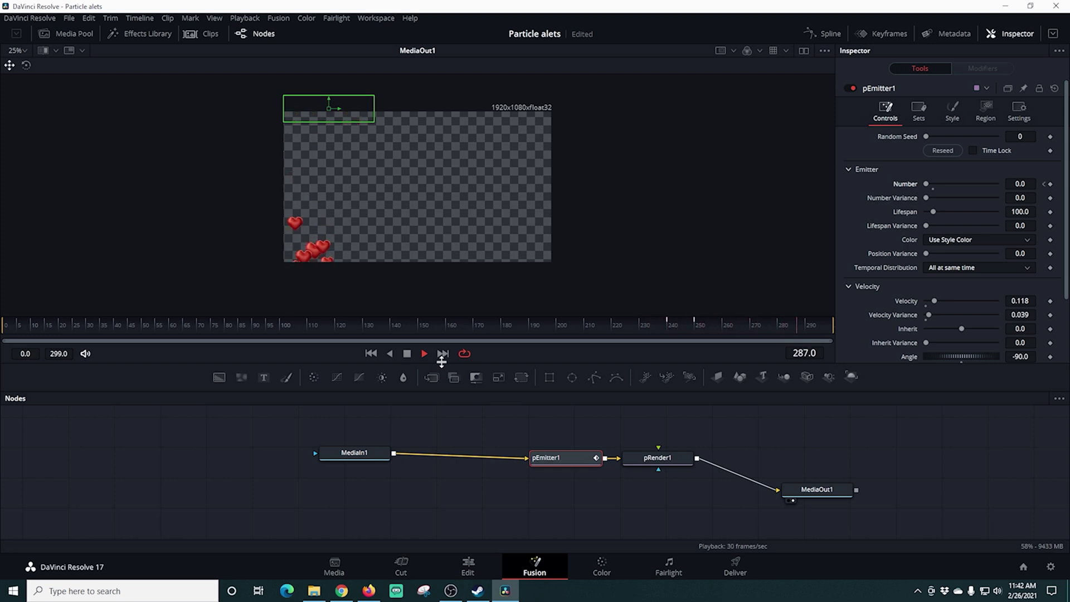
click(407, 353)
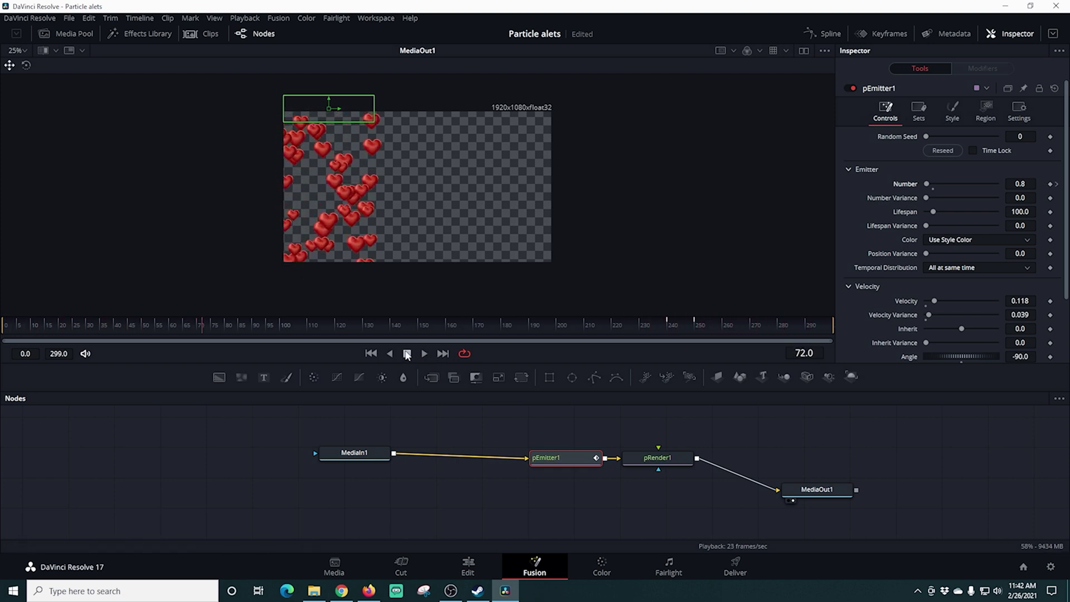
Play the finished Fusion composition from the beginning of the timeline on the Edit page.
click(467, 565)
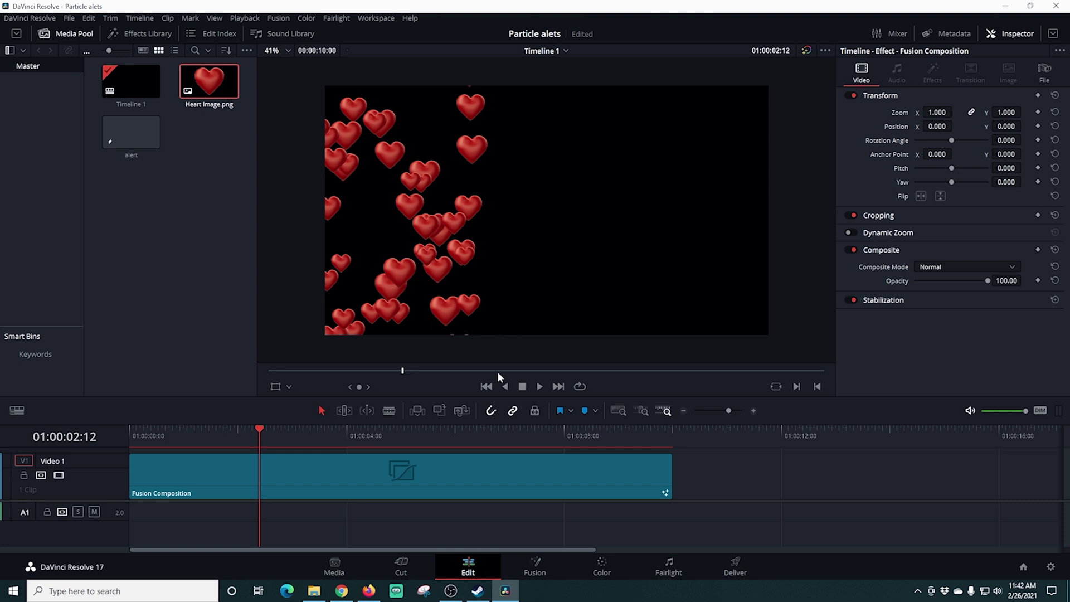
click(486, 387)
click(539, 386)
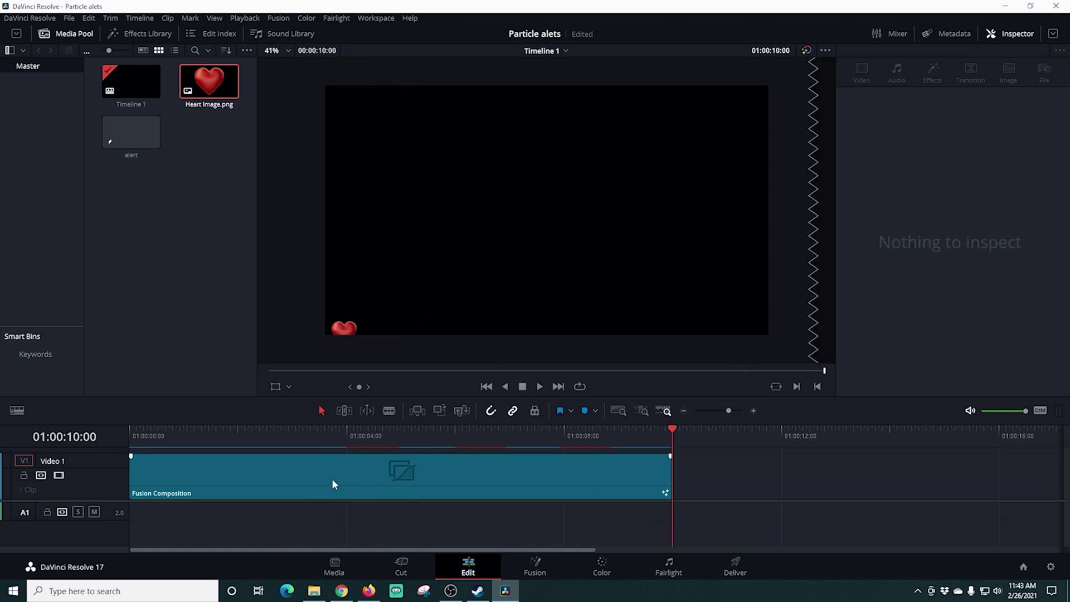
Open the Deliver page and name the render HeartAlert.
click(735, 565)
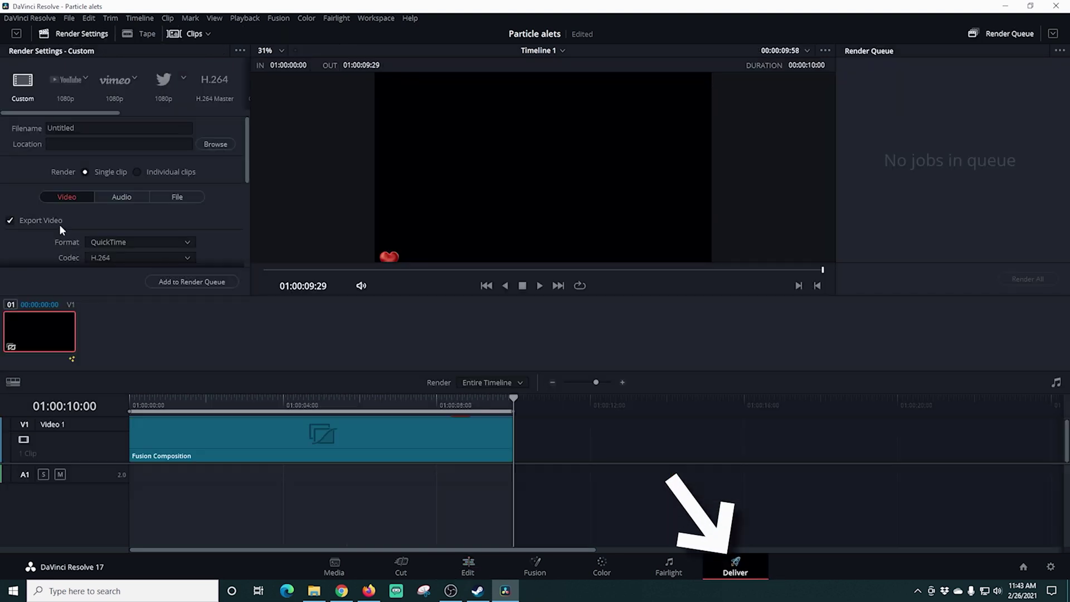
double_click(86, 128)
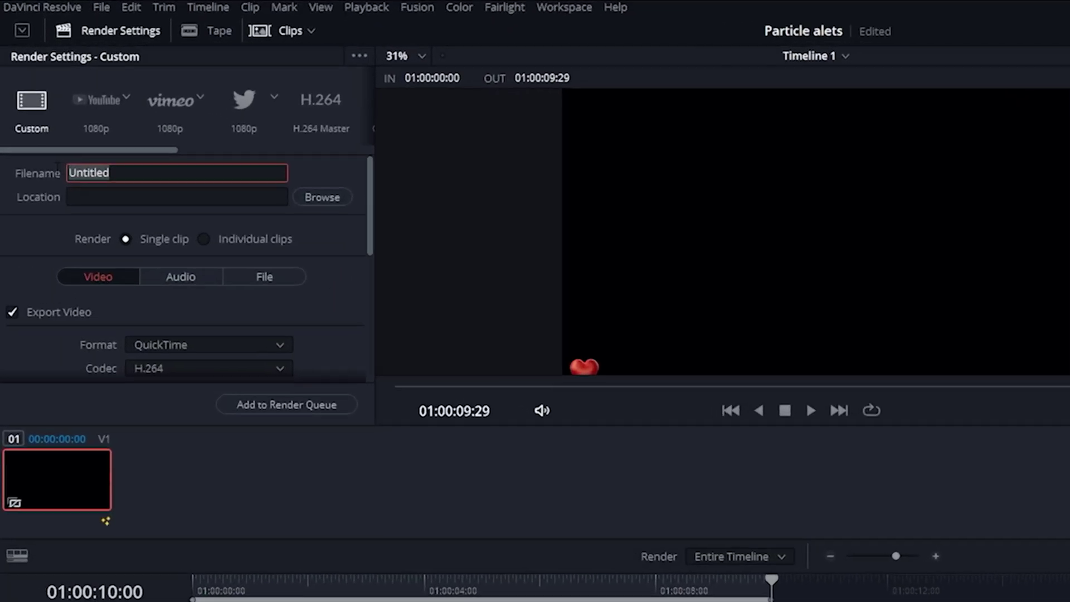
text(HeartA)
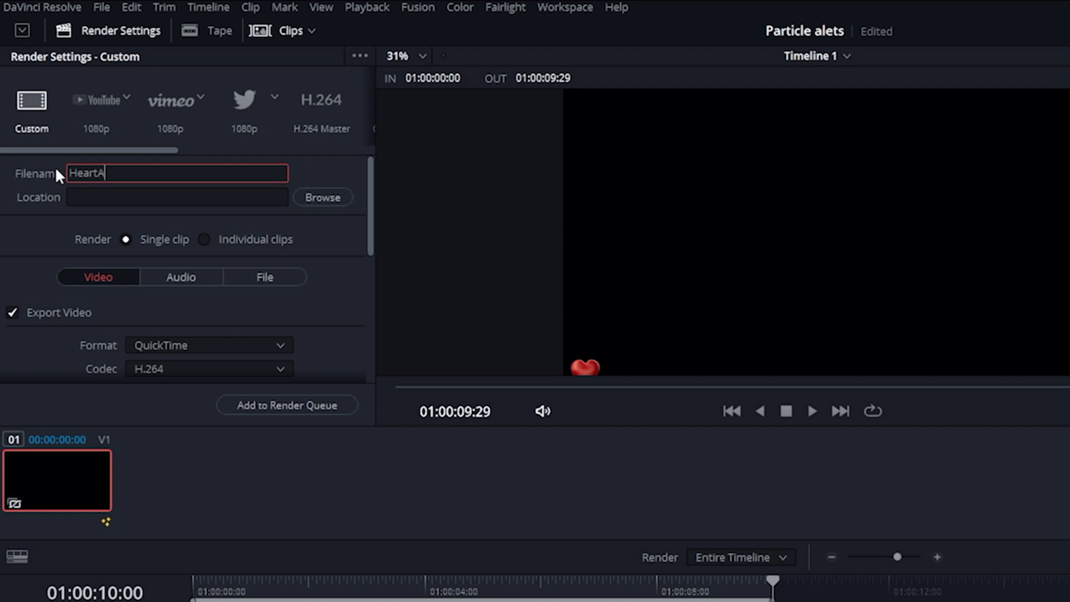
text(lert)
key(Return)
Set the render location to the folder C:\Quick Edit\Heart alert.
click(322, 198)
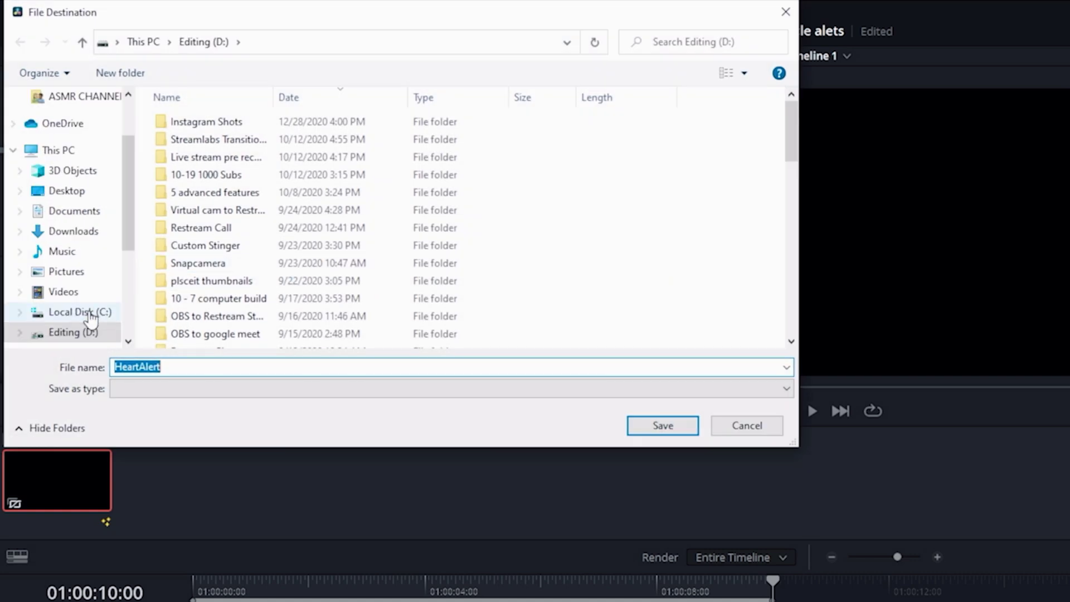
click(92, 315)
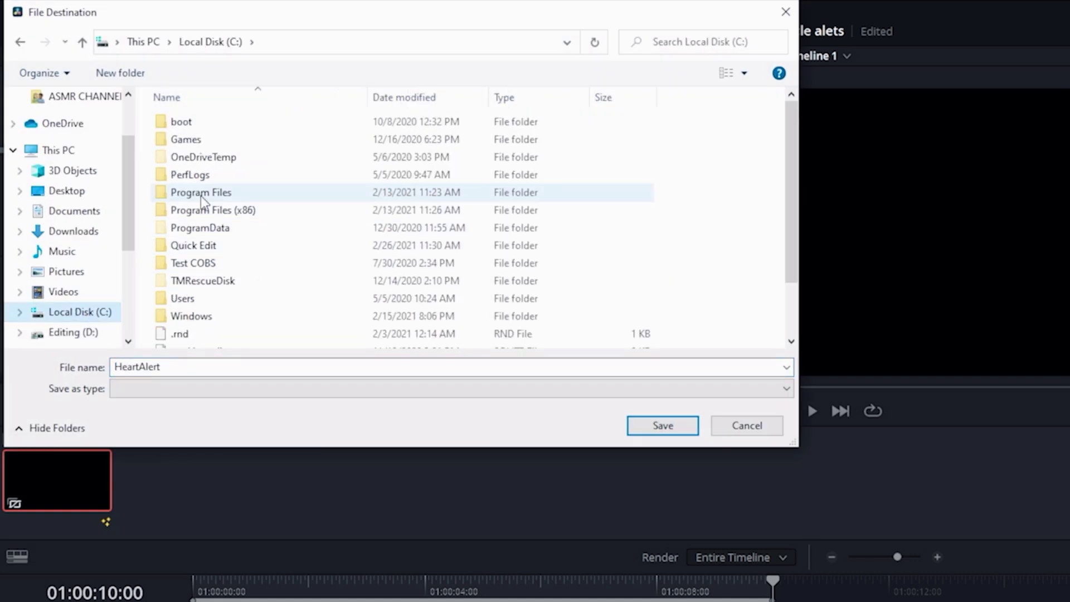
double_click(194, 246)
double_click(204, 213)
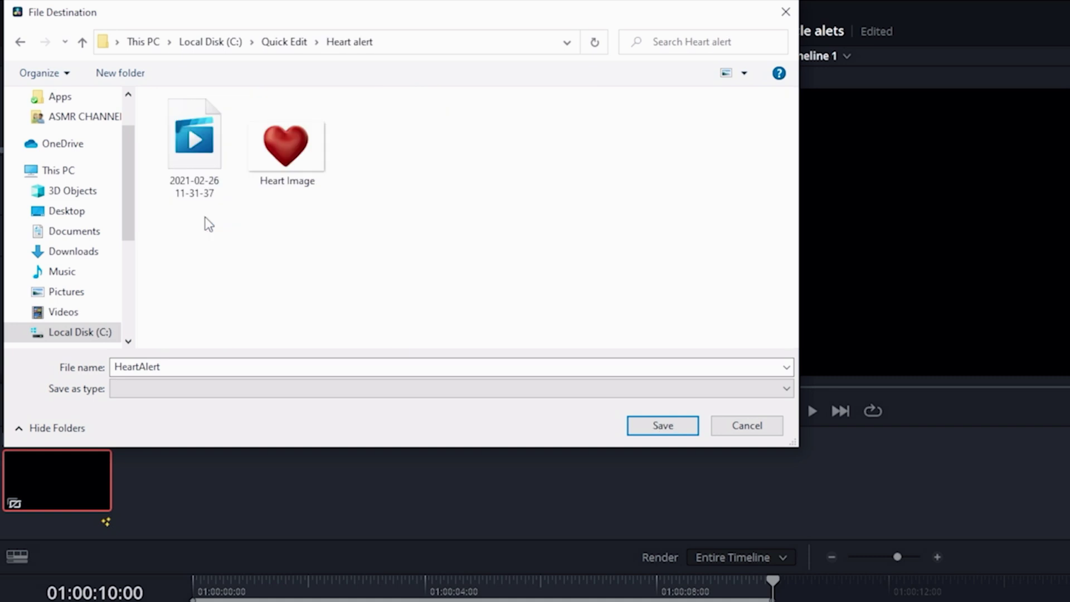
click(674, 427)
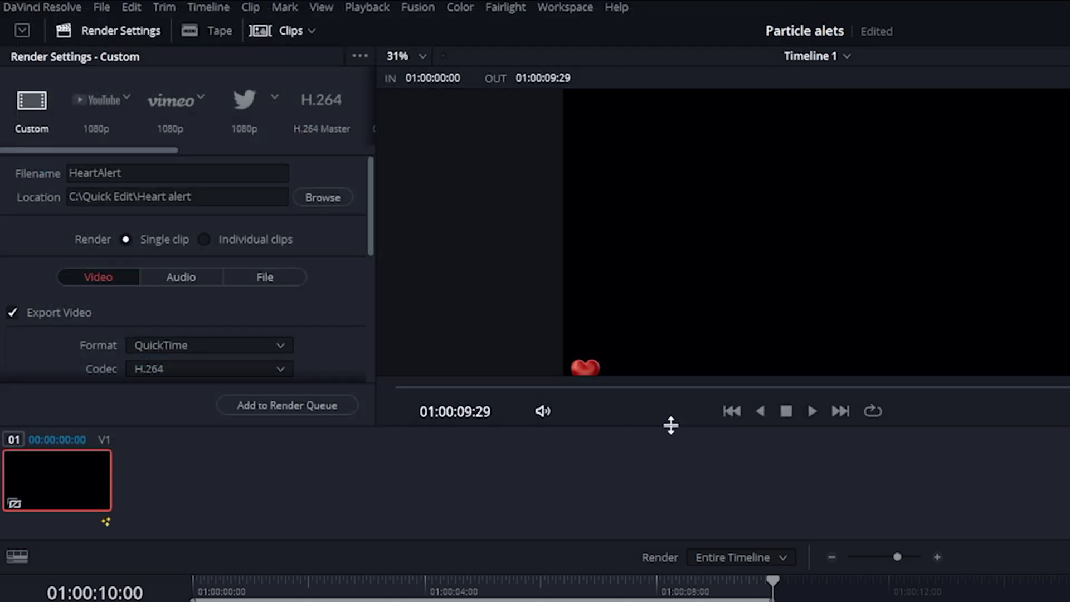
Set the QuickTime render's codec to Uncompressed with type BGRA 8-bit, and enable Export Alpha.
scroll(303, 321, down, 1)
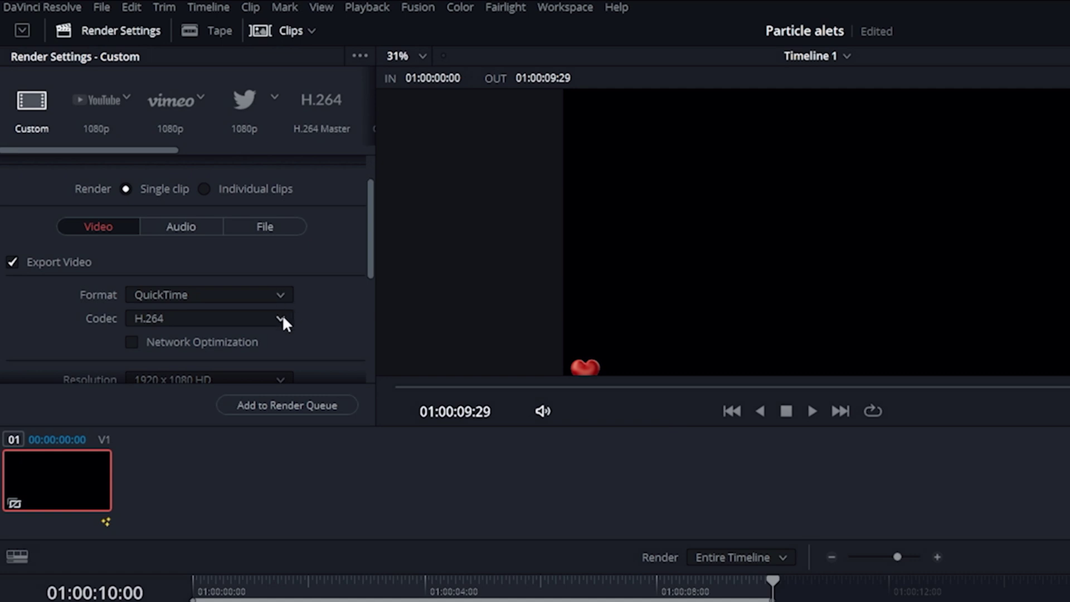
click(281, 317)
click(187, 484)
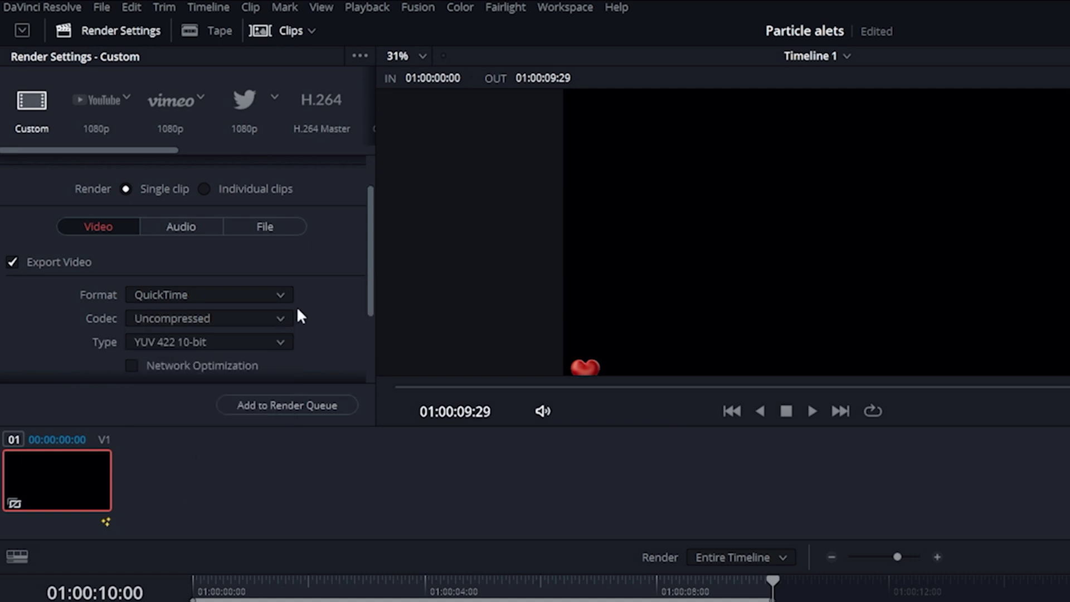
scroll(301, 317, down, 1)
click(280, 292)
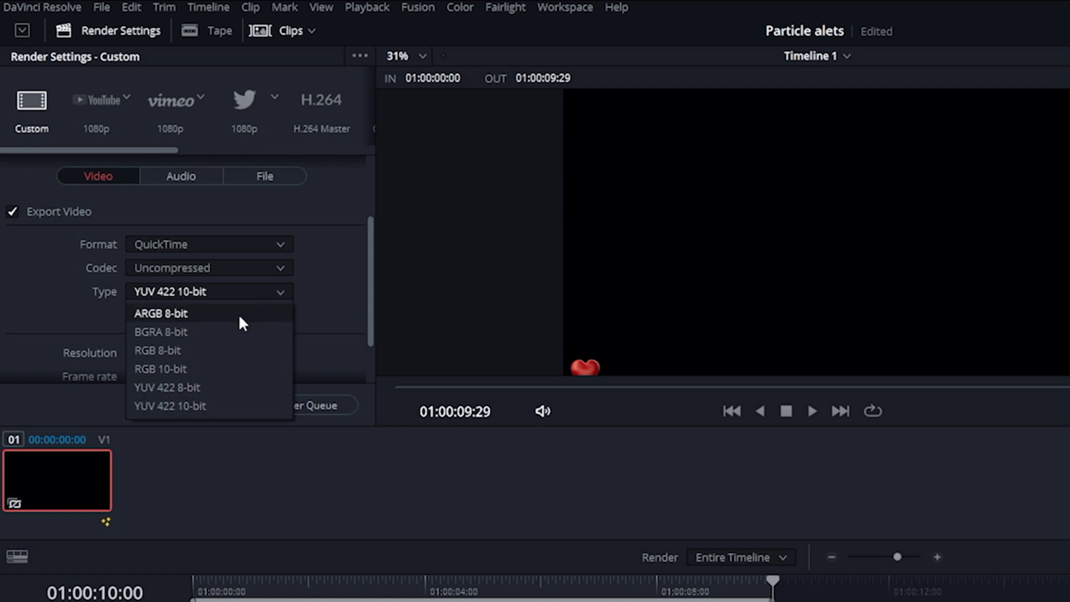
click(148, 331)
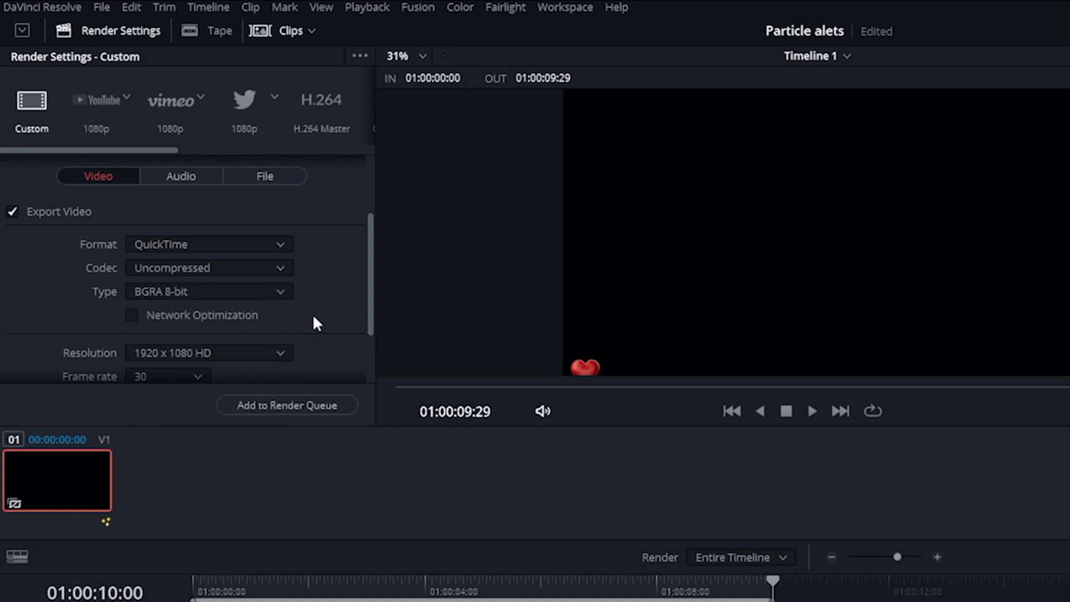
scroll(316, 323, down, 1)
click(131, 349)
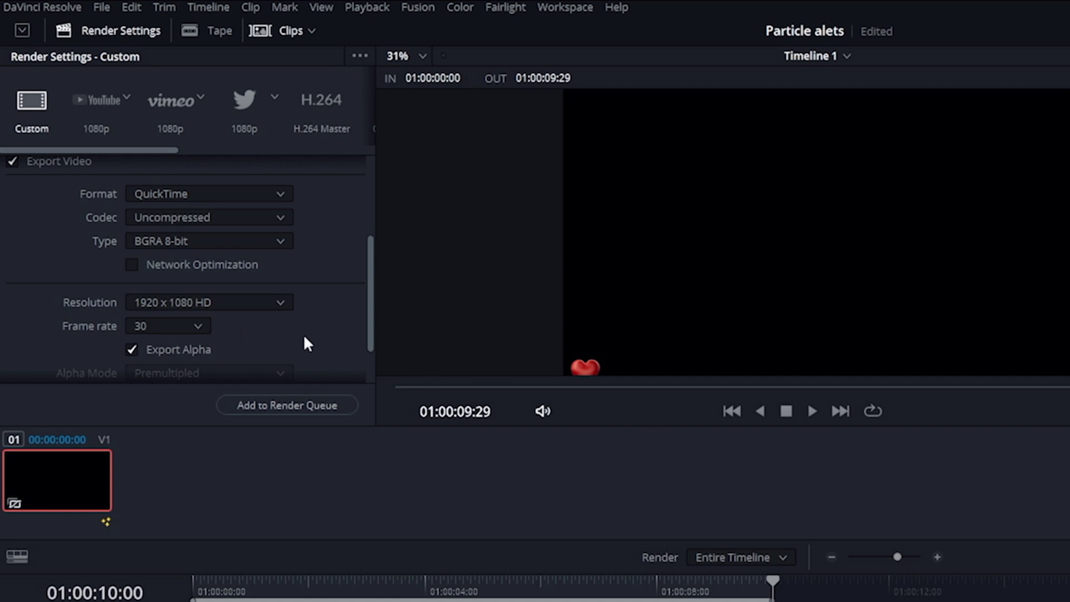
Add the HeartAlert job to the render queue and render it.
scroll(306, 342, down, 1)
click(288, 406)
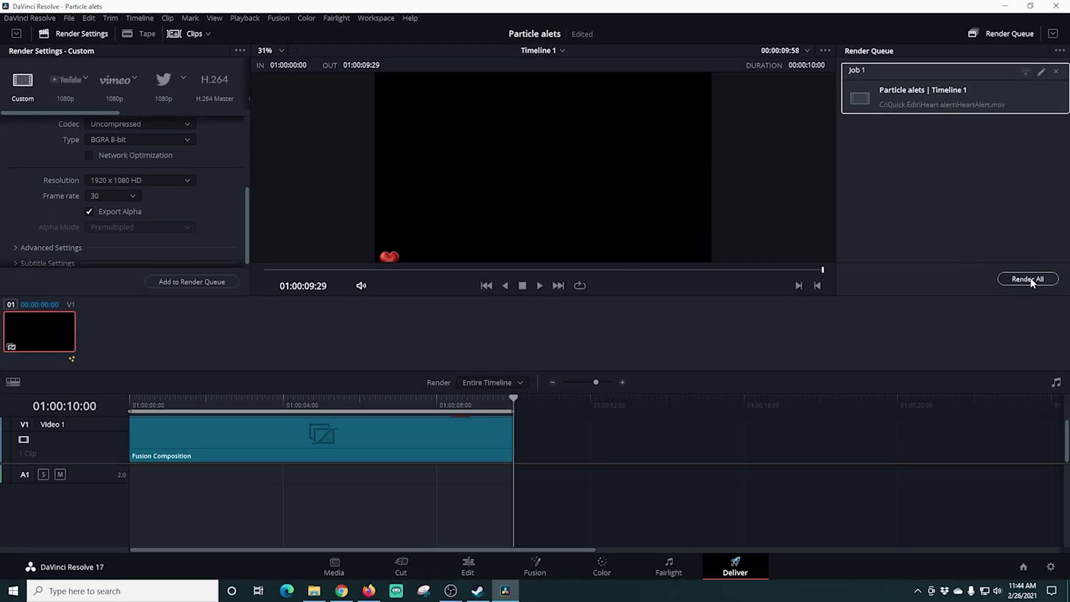
click(1030, 279)
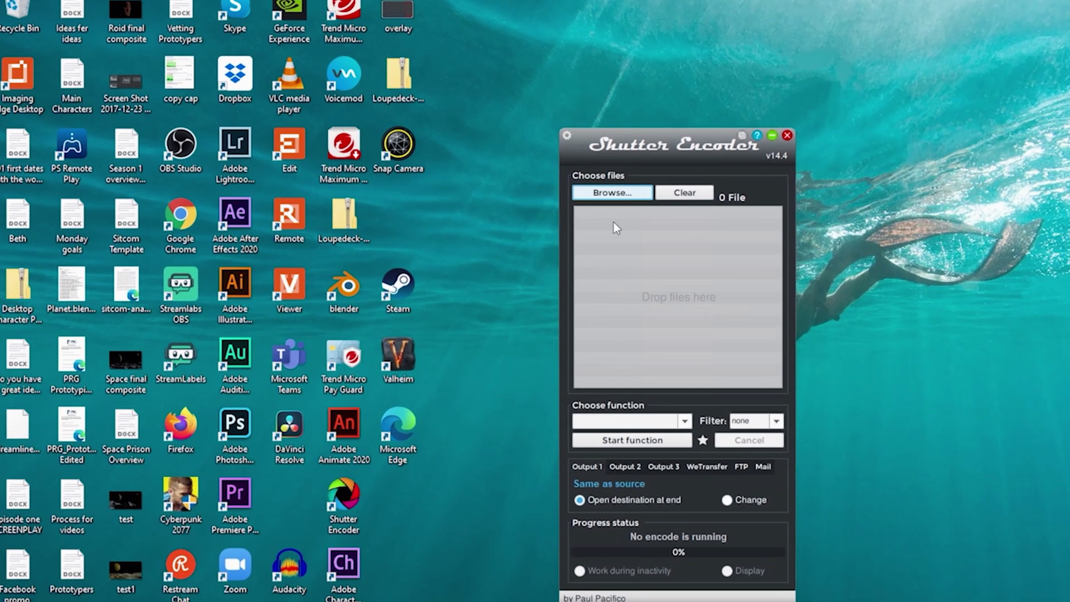
Switch to Shutter Encoder and load HeartAlert.mov from the folder C:\Quick Edit\Heart alert.
click(612, 193)
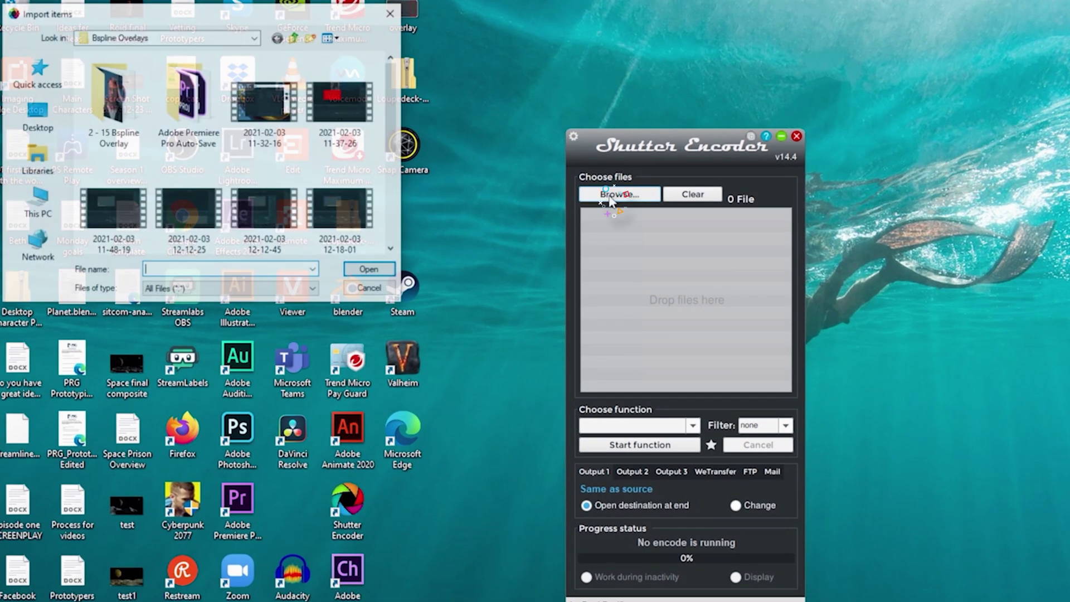
click(254, 37)
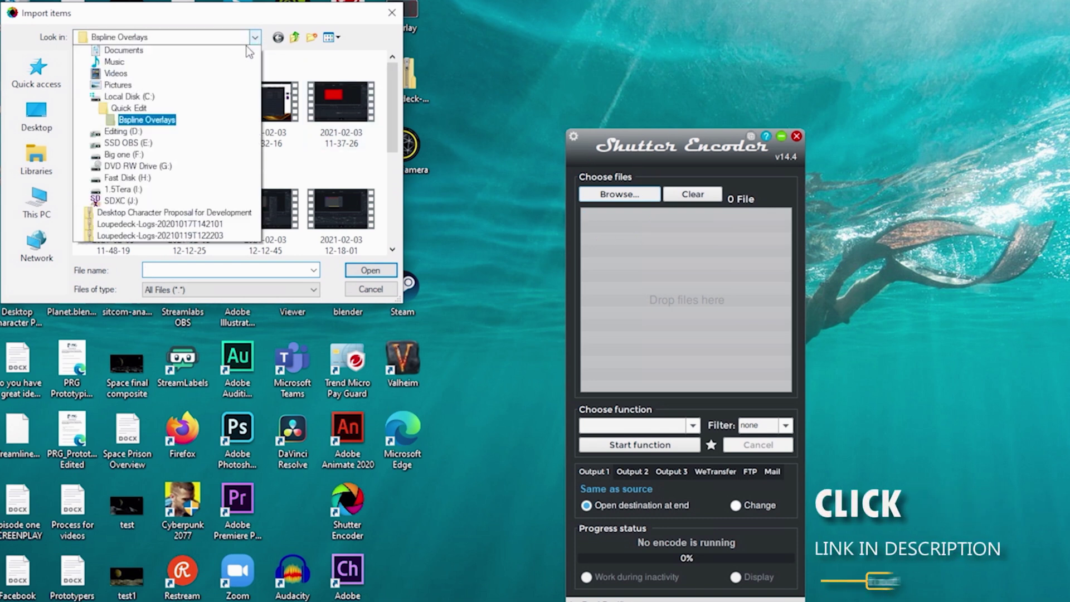
click(129, 260)
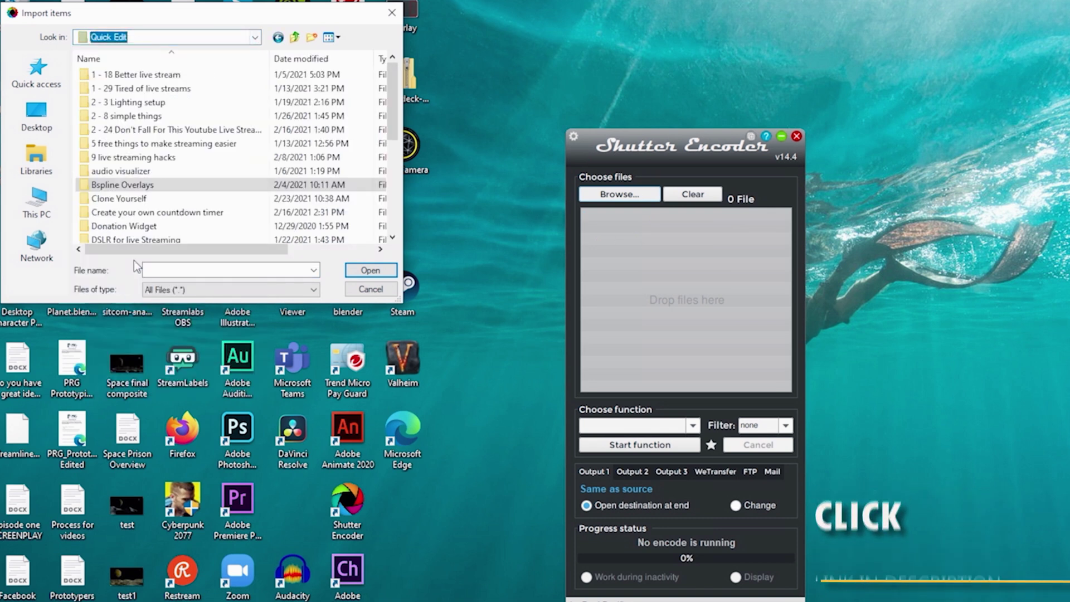
scroll(143, 185, down, 3)
double_click(129, 186)
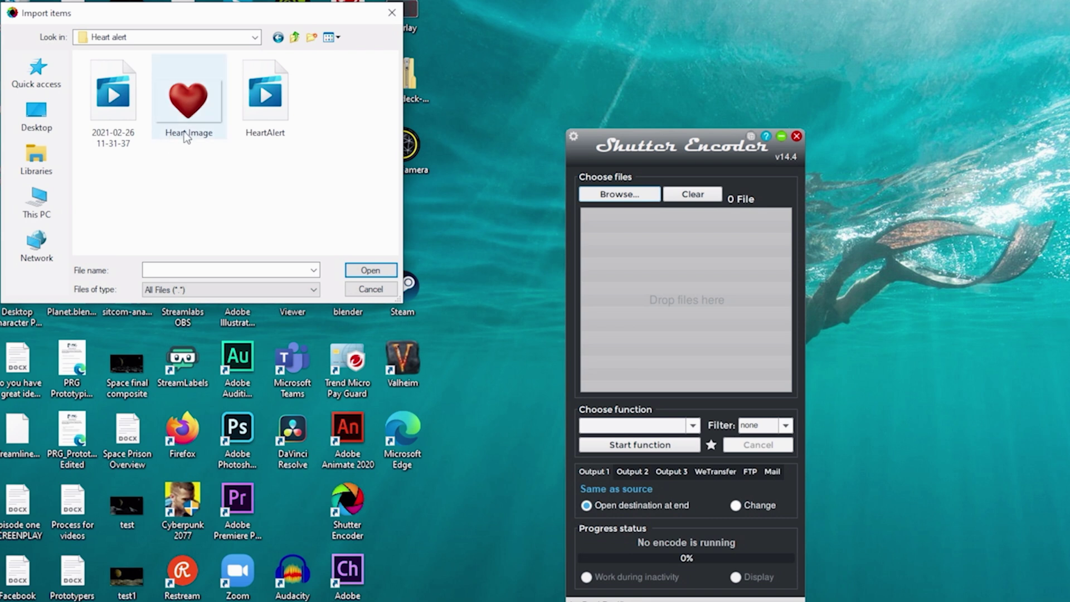
click(273, 114)
click(371, 270)
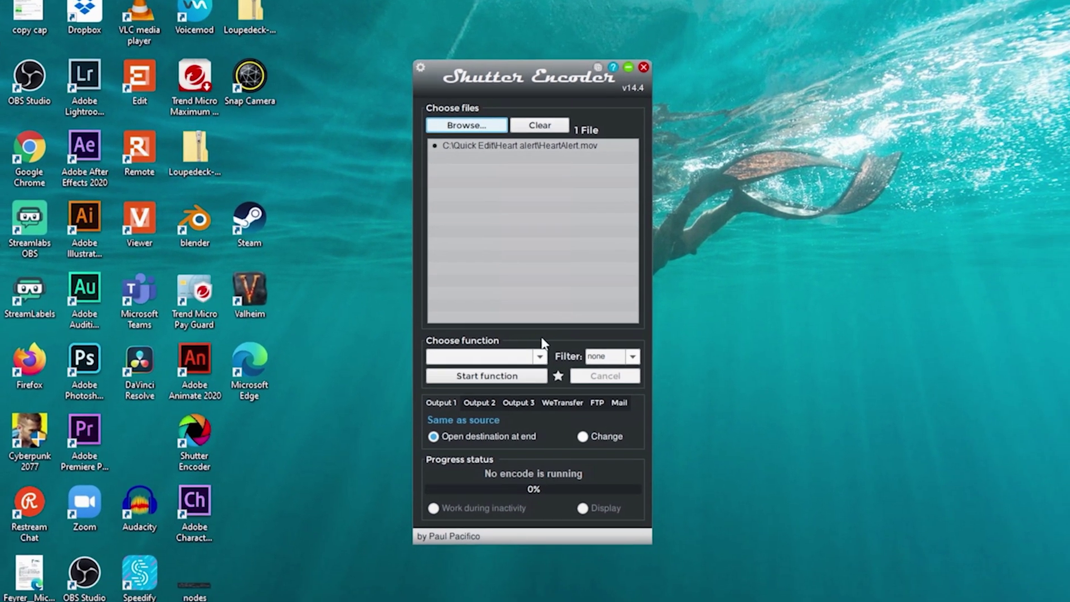
Choose the VP9 function and set the output destination to the folder C:\Quick Edit\Heart alert.
click(541, 357)
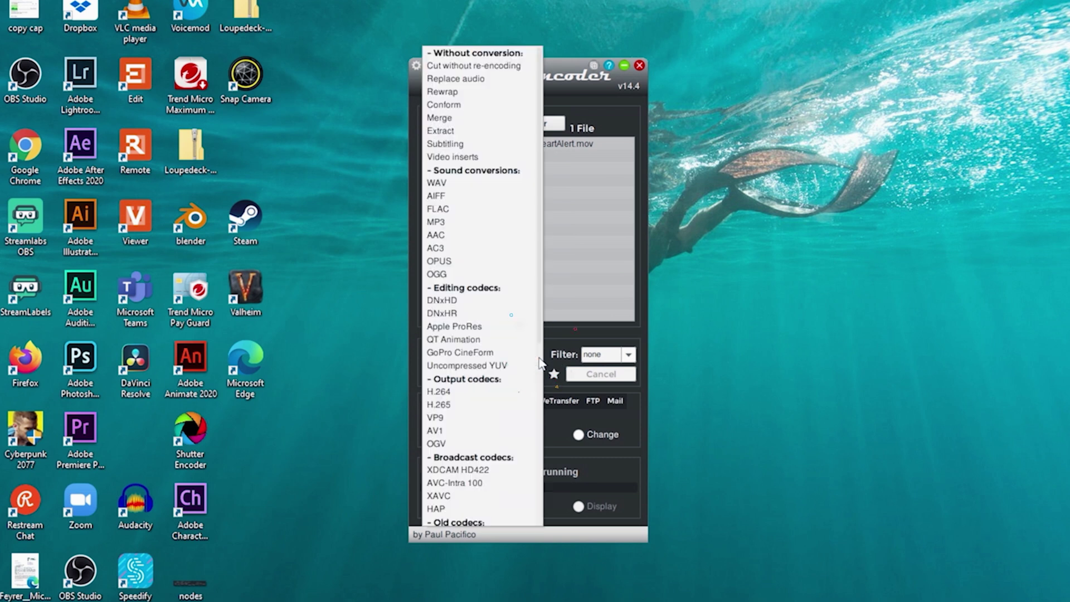
click(440, 419)
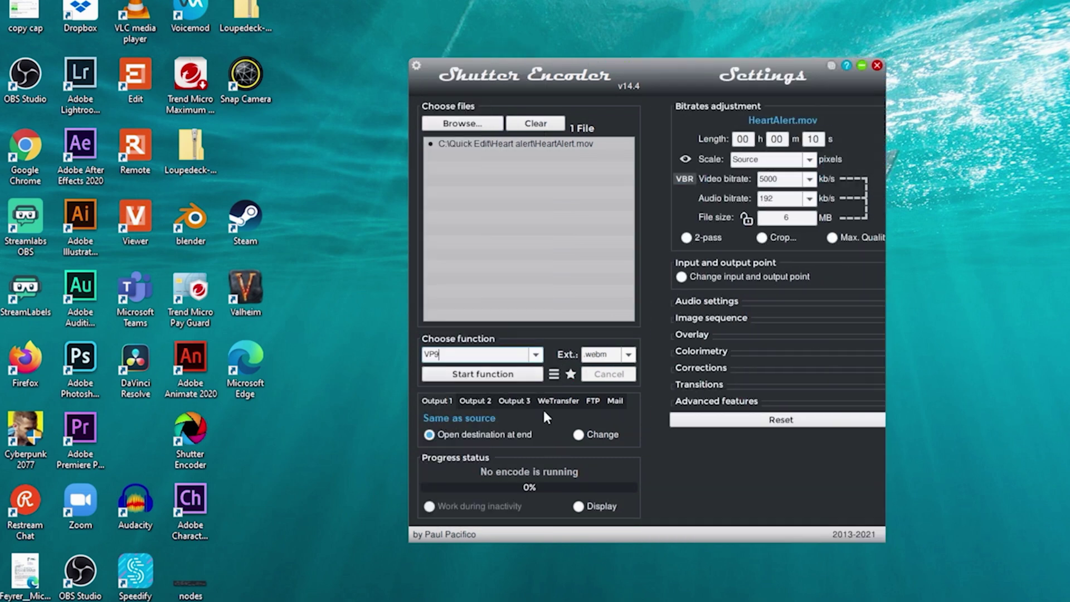
click(578, 434)
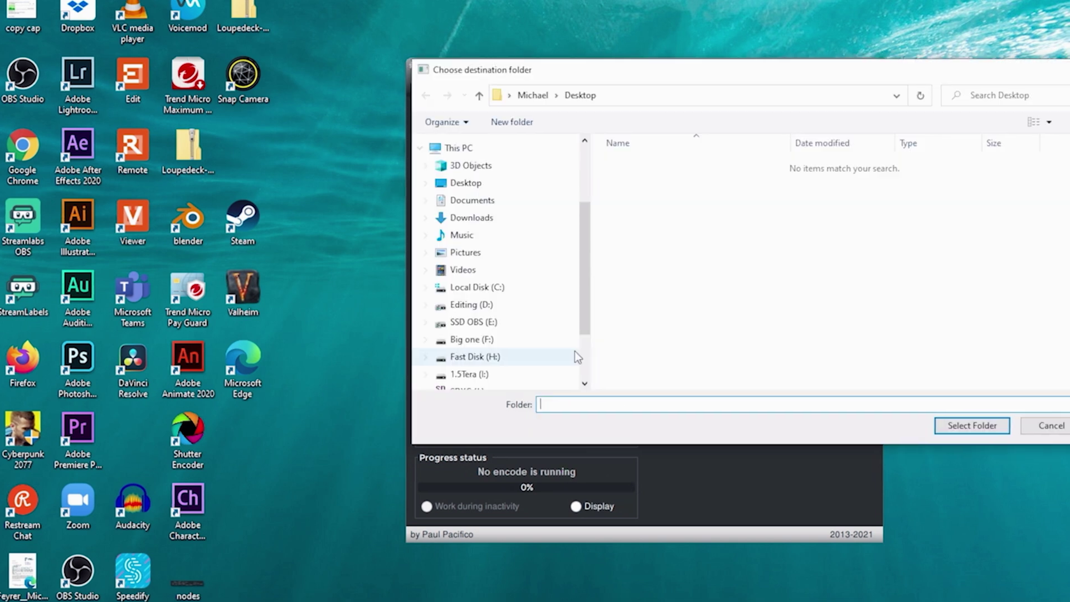
click(469, 289)
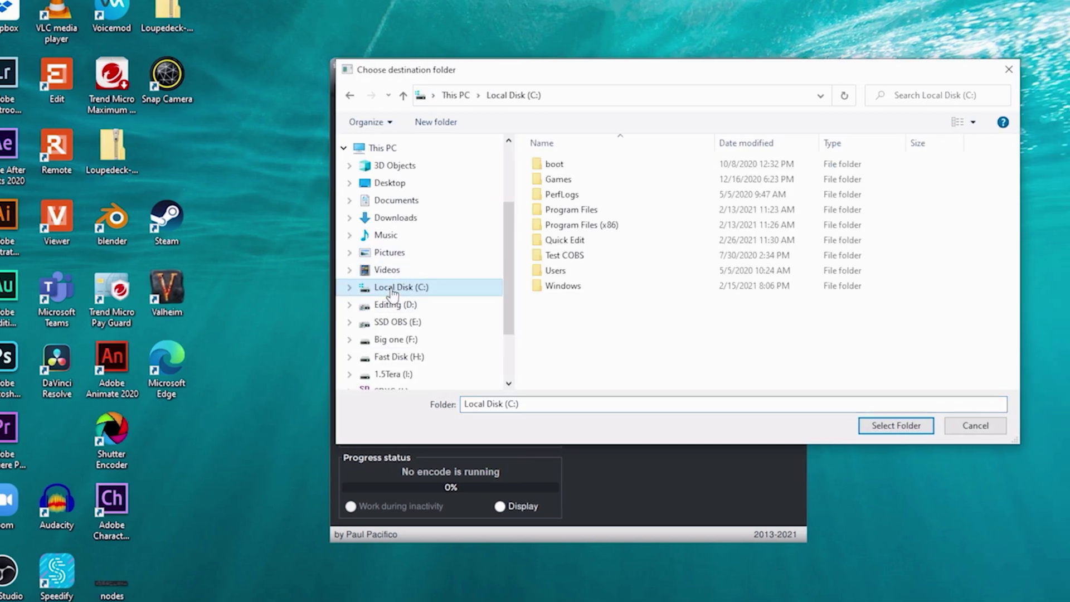
double_click(579, 240)
double_click(575, 210)
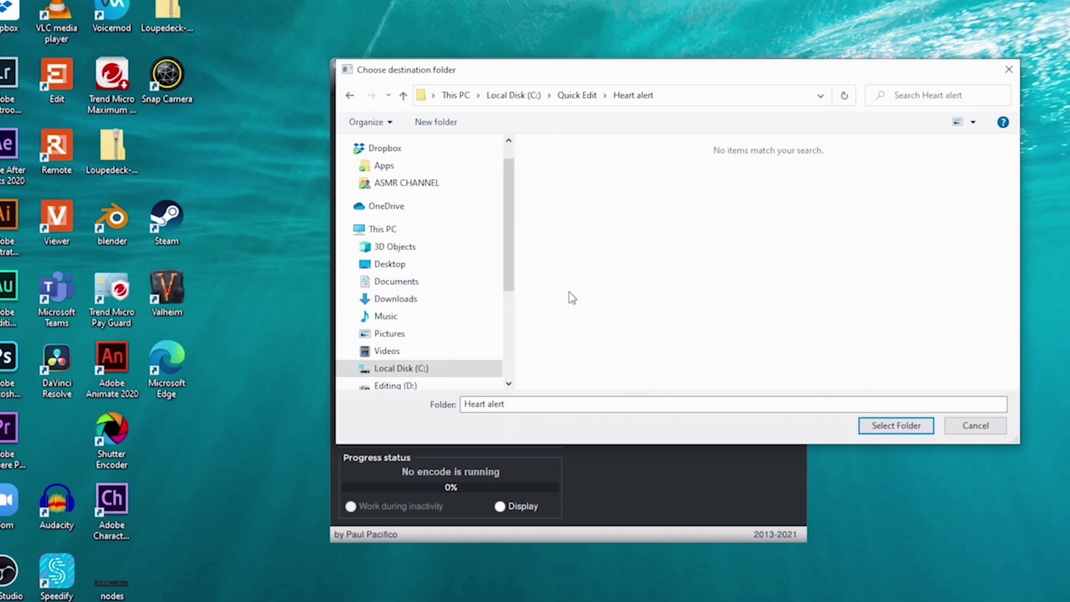
click(896, 425)
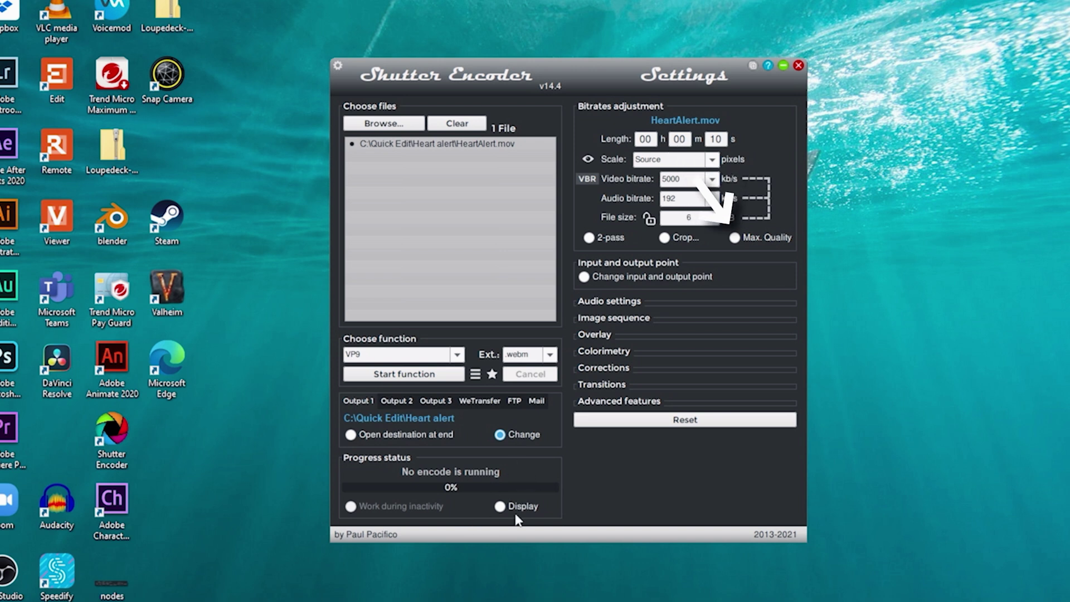
Enable Max. Quality and the alpha channel for the VP9 conversion, and start the encode.
click(735, 238)
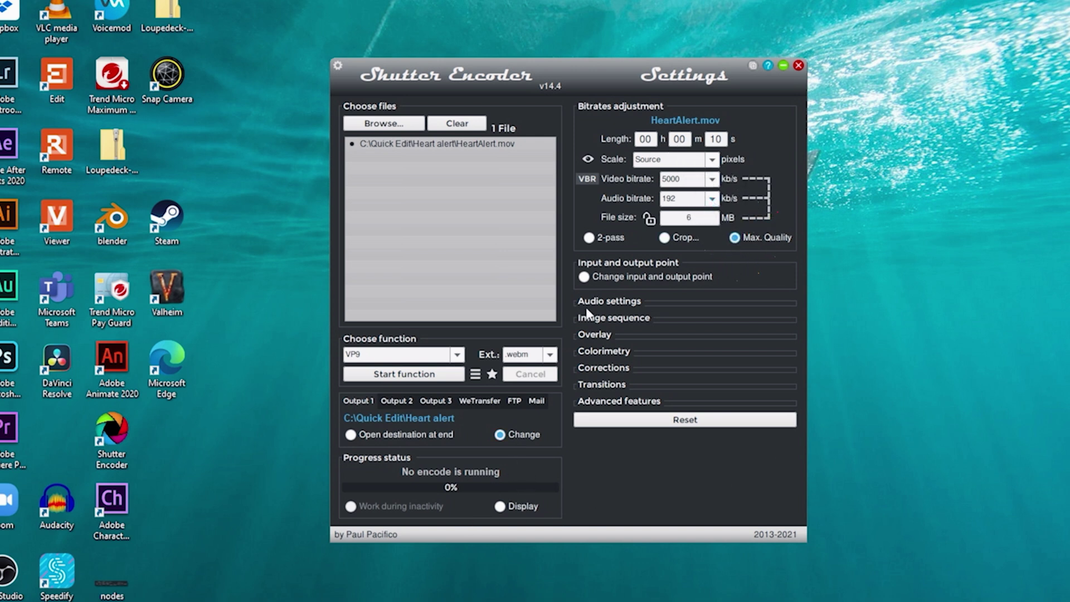
click(595, 403)
click(596, 441)
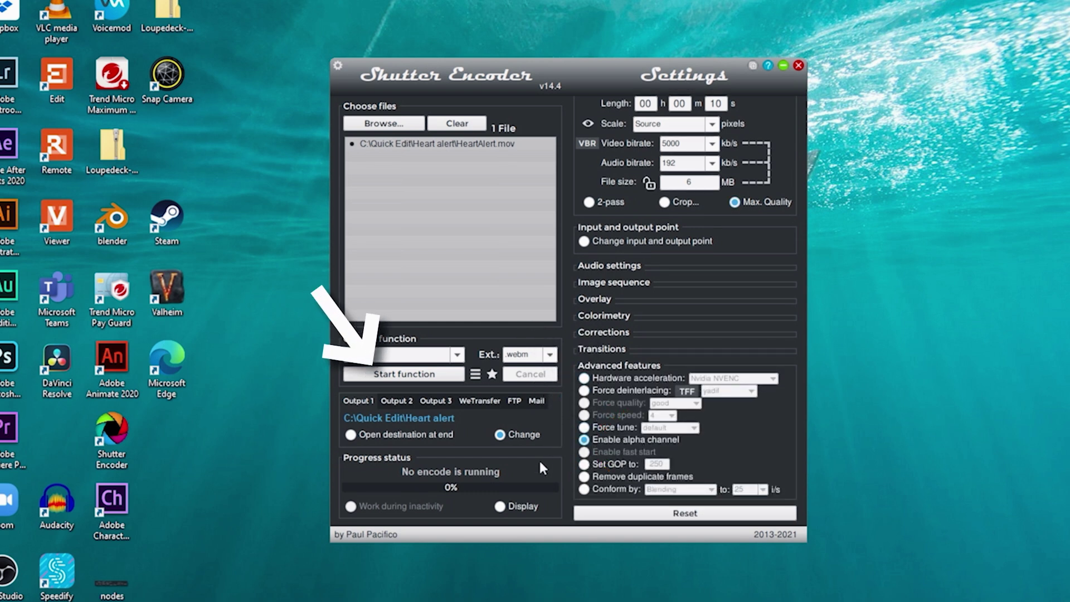
click(415, 376)
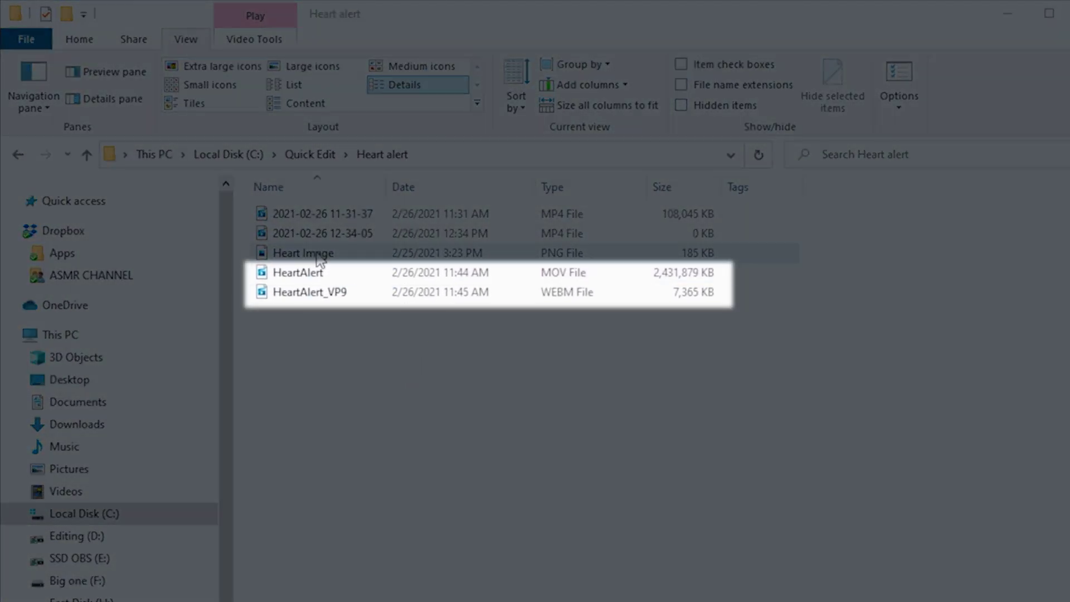
Compare the file sizes of HeartAlert and HeartAlert_VP9 in File Explorer's Heart alert folder, and minimize the window.
click(321, 279)
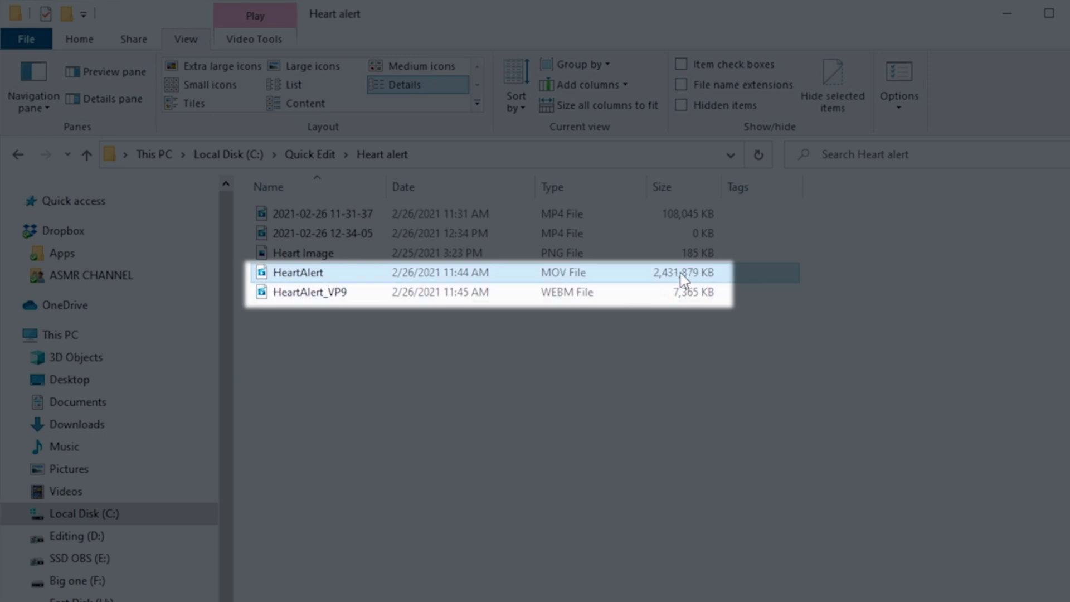
click(442, 293)
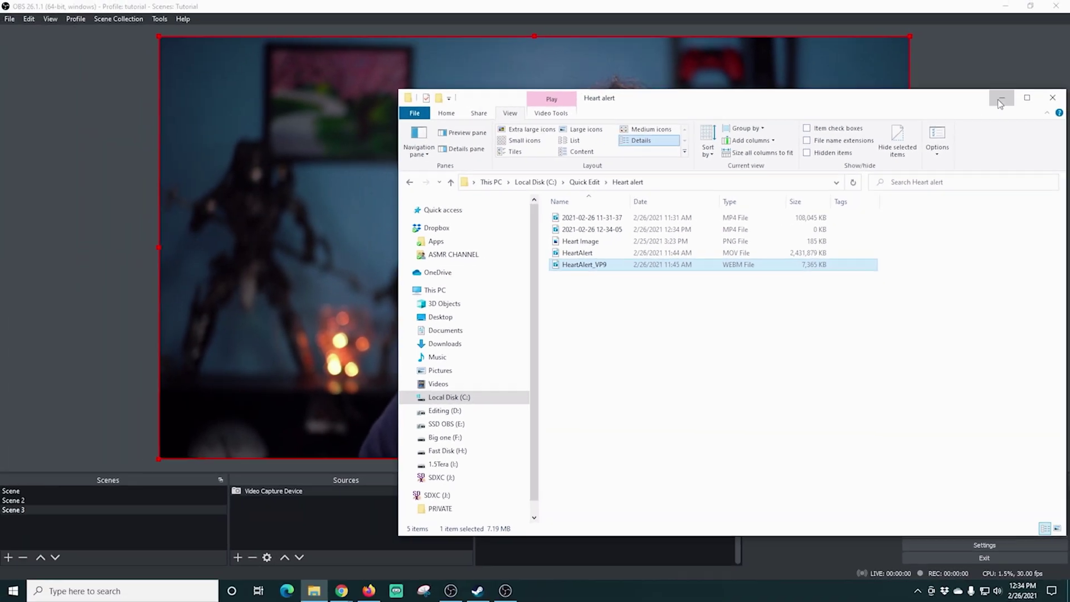
click(1002, 101)
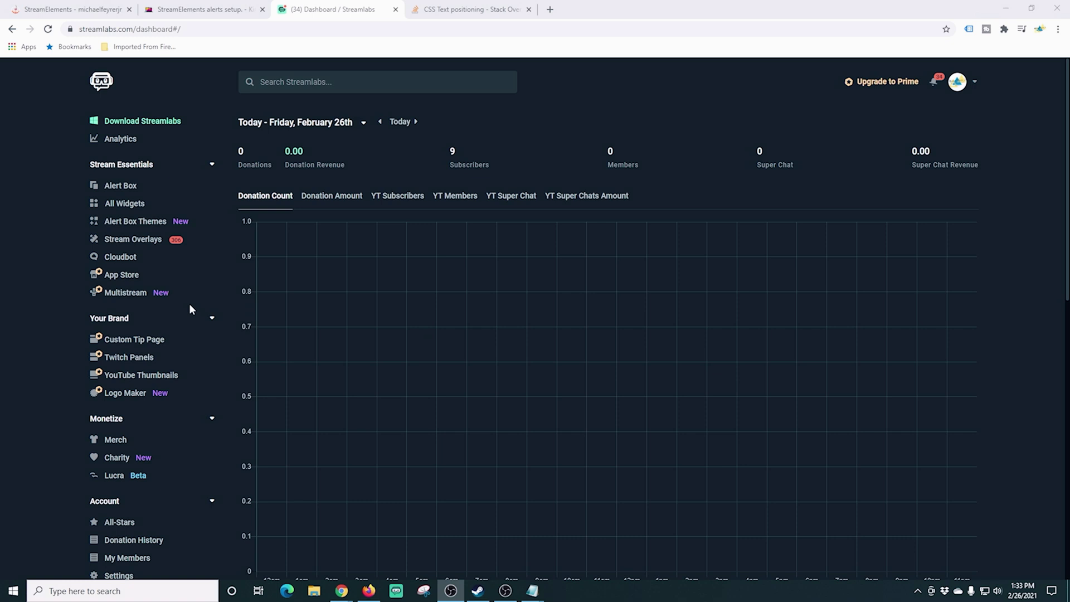
Open the Alert Box in the Streamlabs dashboard and display the Donations image and sound settings.
click(117, 188)
click(116, 189)
scroll(233, 299, down, 2)
scroll(278, 313, down, 3)
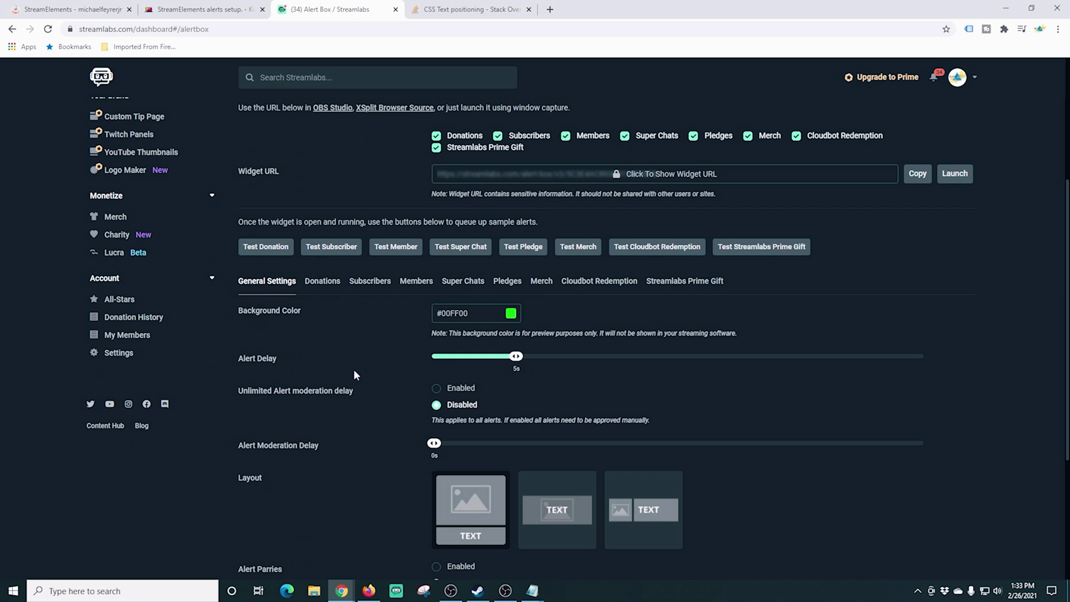
scroll(352, 379, down, 2)
scroll(352, 389, up, 3)
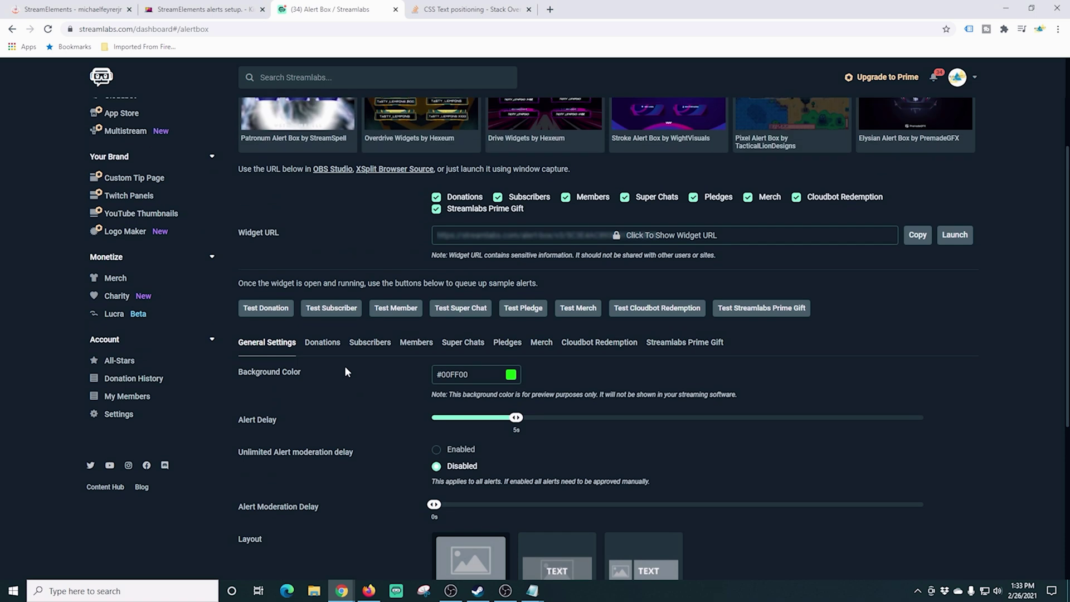
click(322, 342)
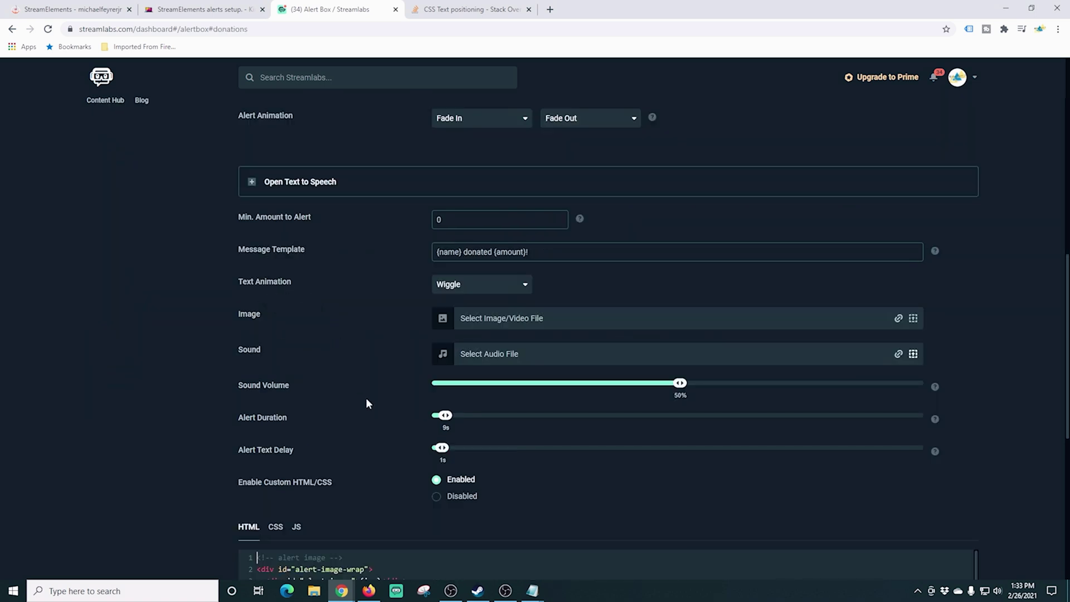
scroll(366, 397, down, 1)
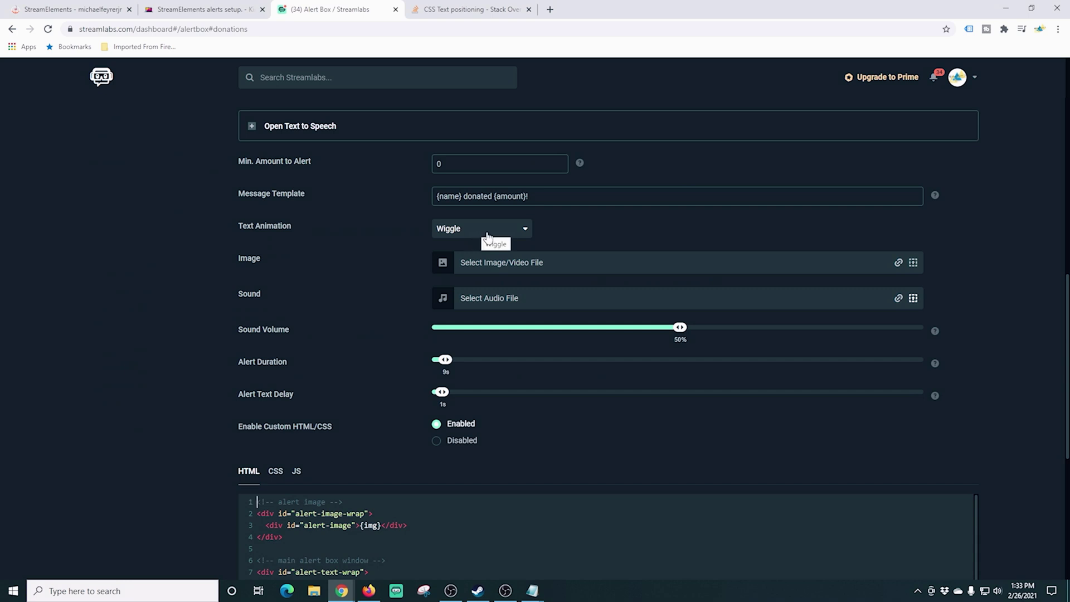
Upload HeartAlert_VP9 from the Heart alert folder to the image gallery and select it as the donation alert's image.
click(913, 263)
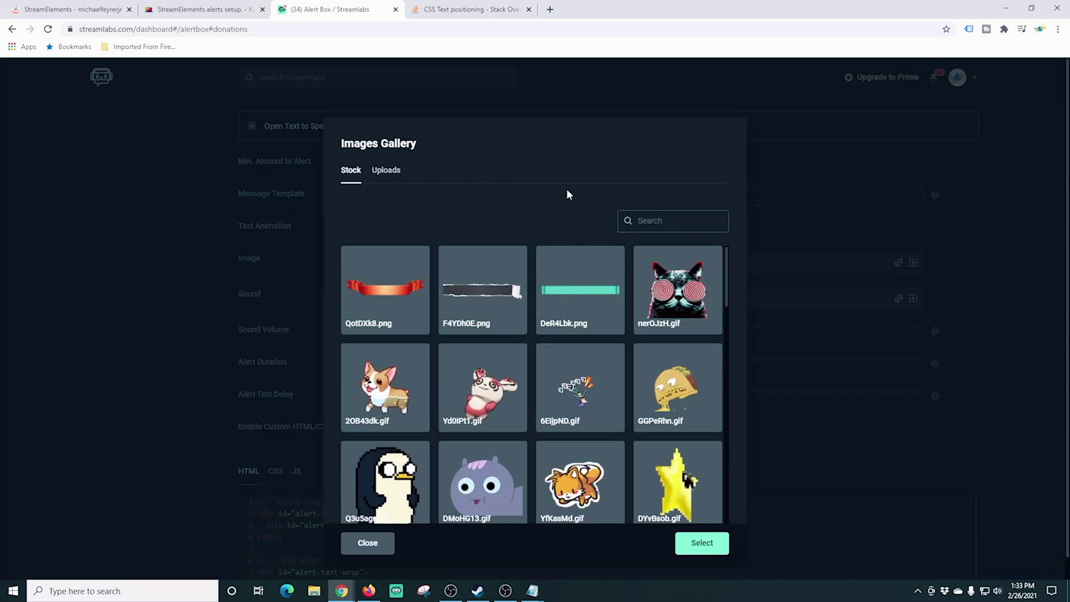
click(395, 176)
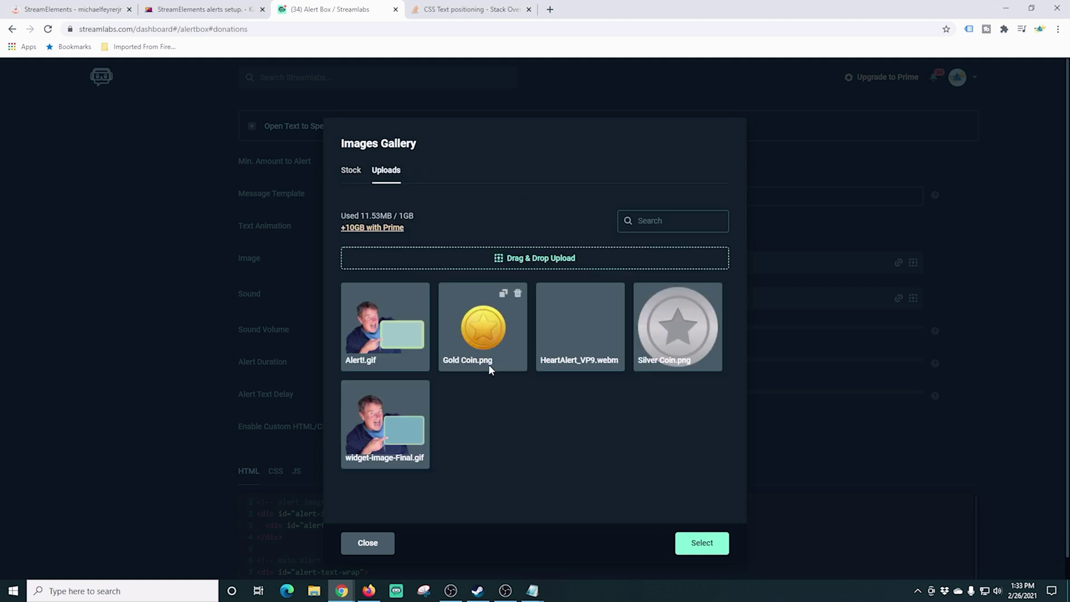
click(551, 260)
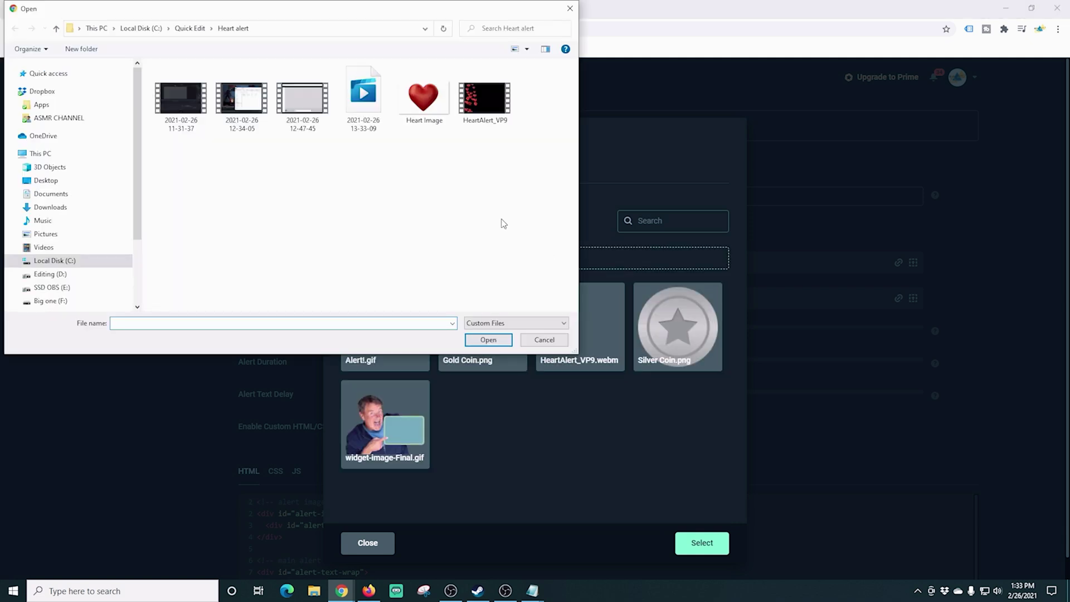
click(474, 99)
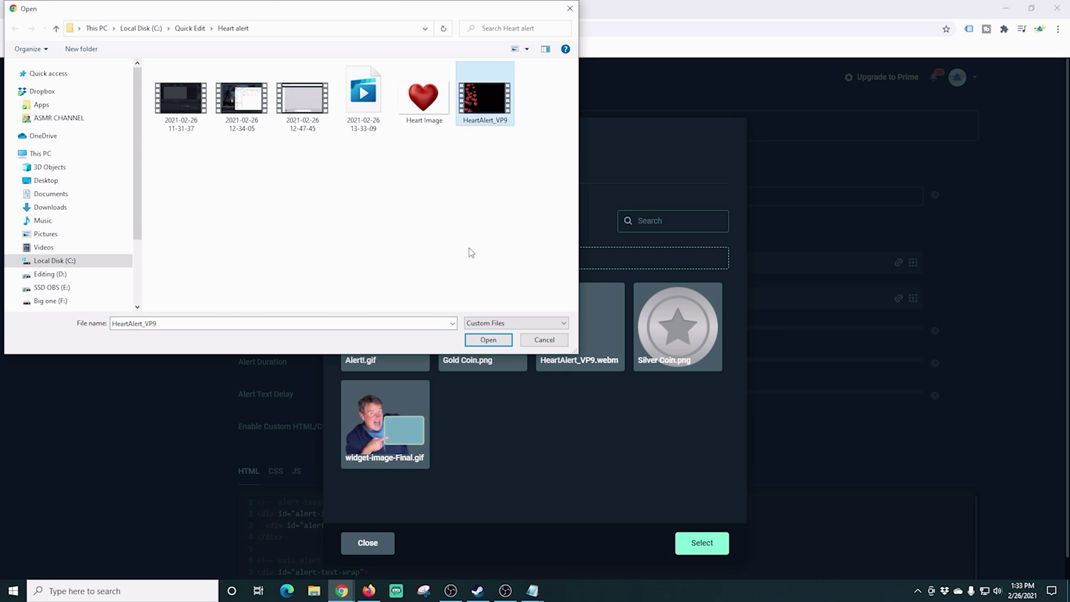
click(486, 340)
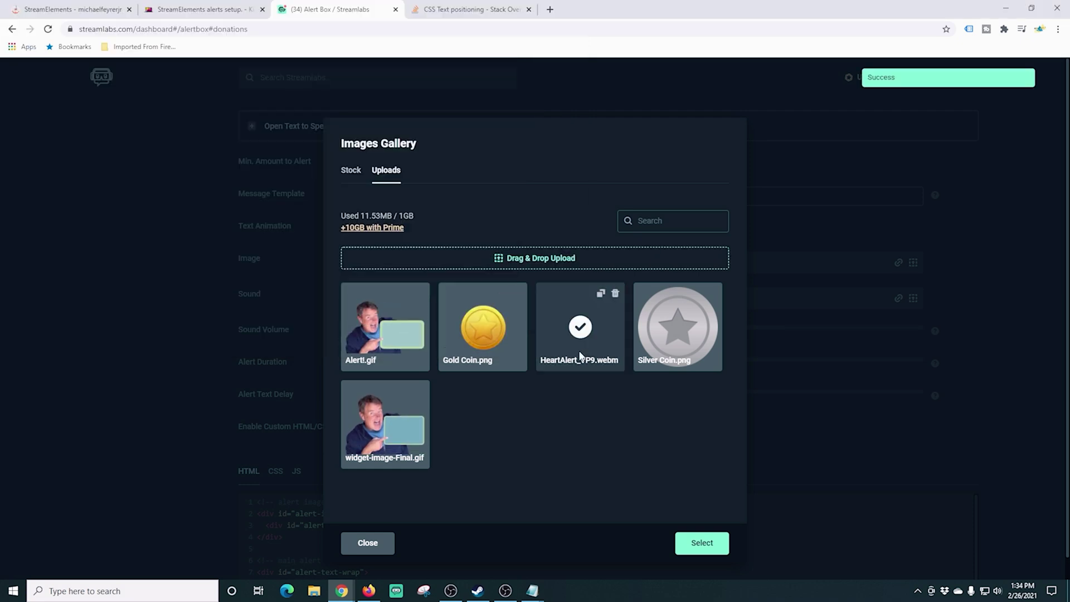
click(580, 333)
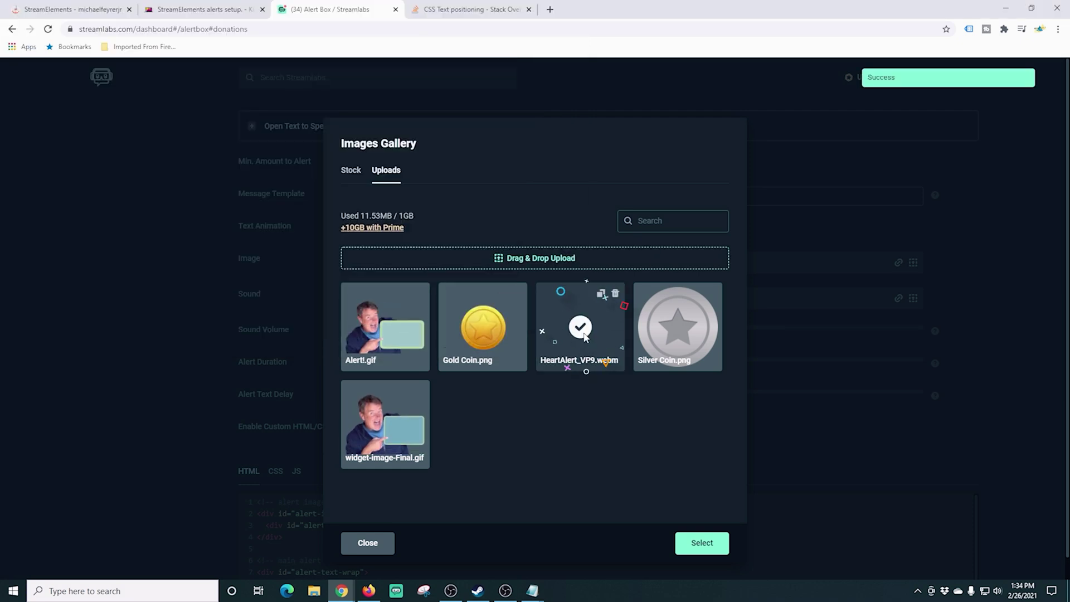
click(701, 543)
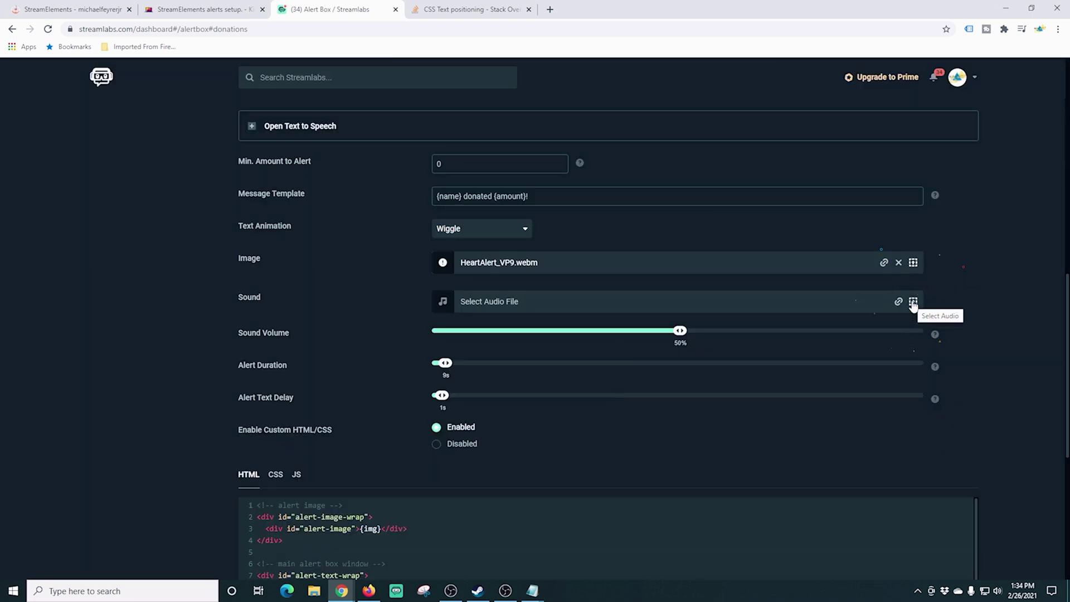
Preview the uploaded Clip 2.mp3 in the sounds gallery and select it as the donation alert's sound.
click(913, 303)
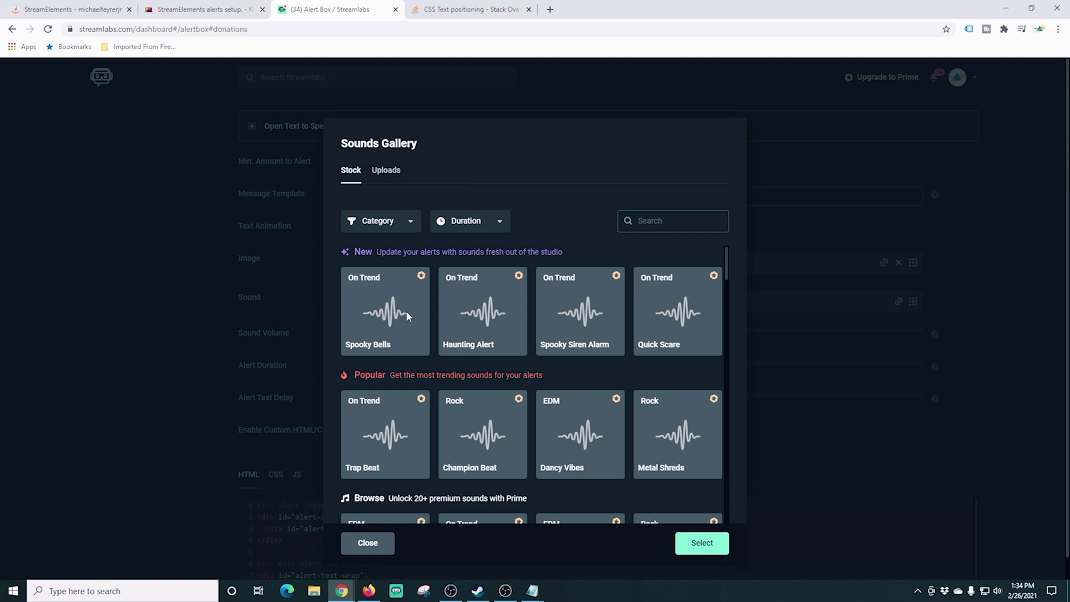
scroll(405, 321, down, 6)
scroll(405, 321, up, 2)
scroll(405, 322, up, 1)
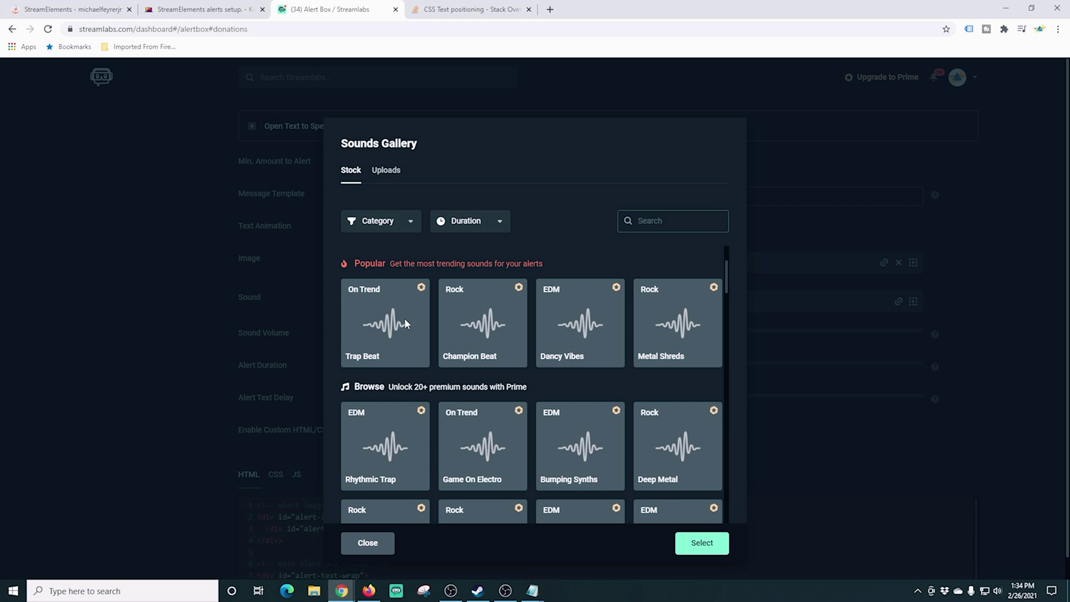
scroll(405, 322, down, 2)
click(386, 170)
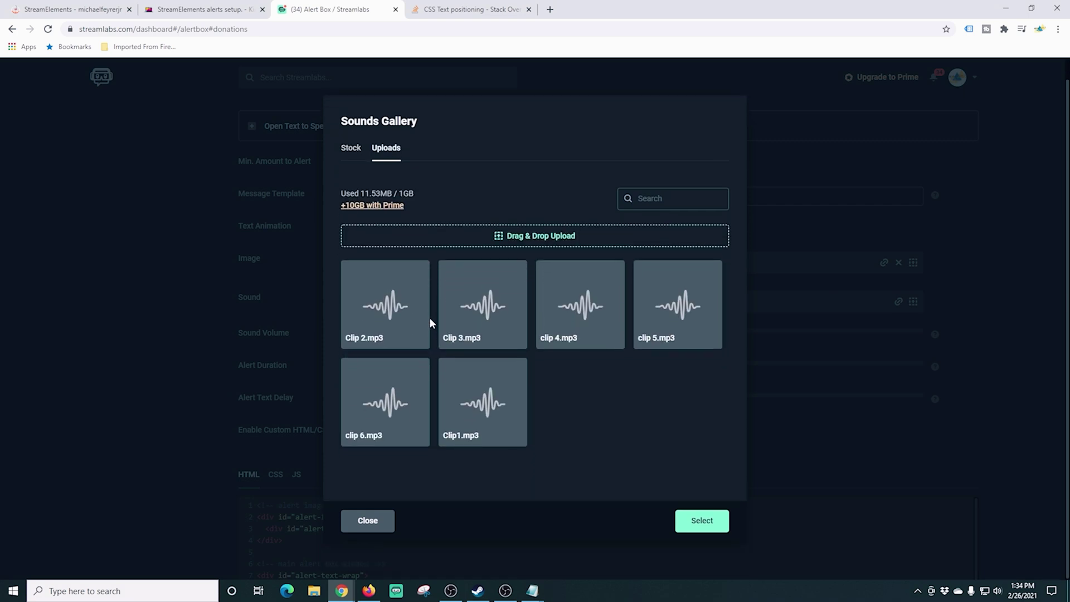
click(385, 329)
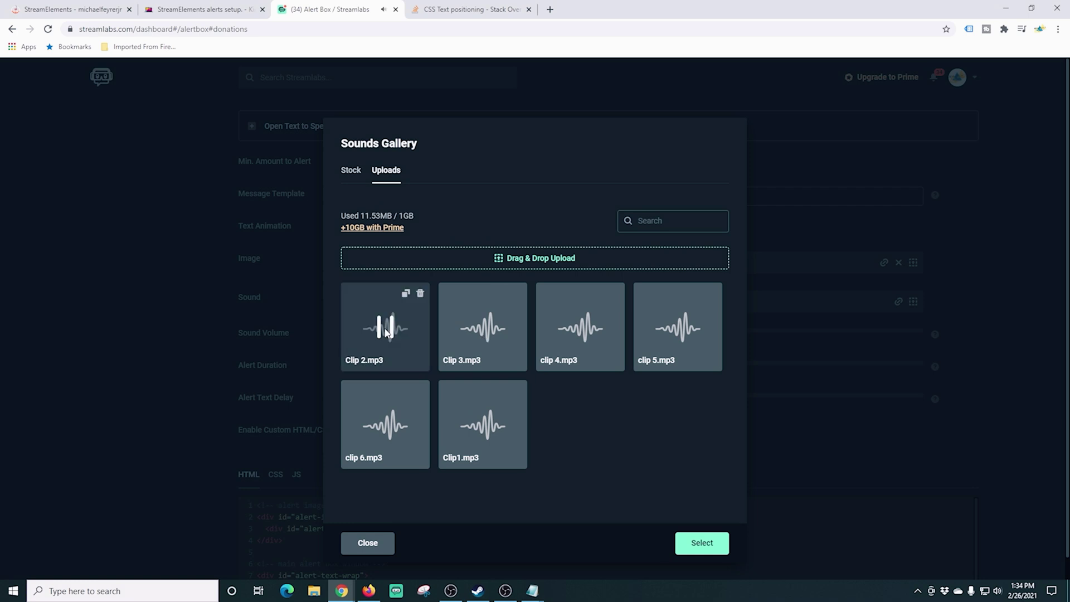
click(384, 327)
click(697, 519)
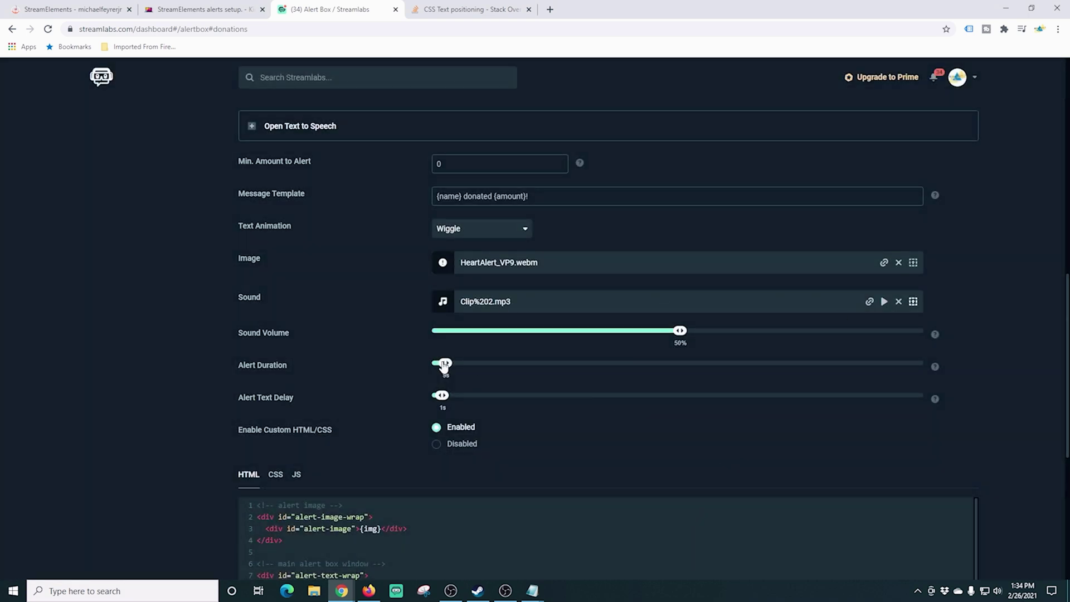
Set the alert duration to 9 s and save the donation alert settings.
drag(445, 365, 447, 387)
scroll(627, 399, down, 2)
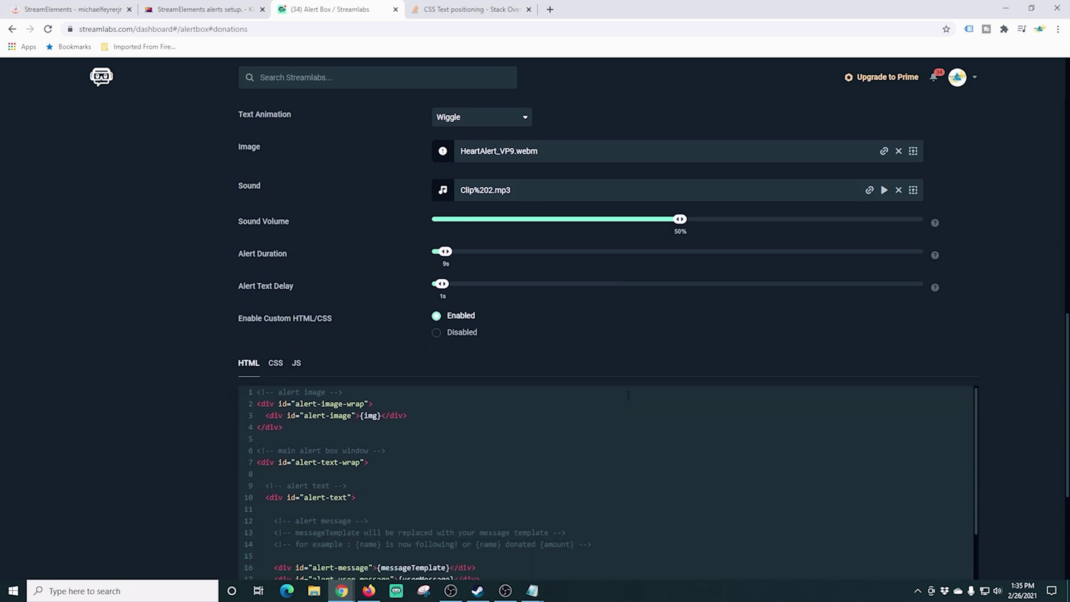
scroll(155, 327, down, 2)
scroll(156, 320, down, 2)
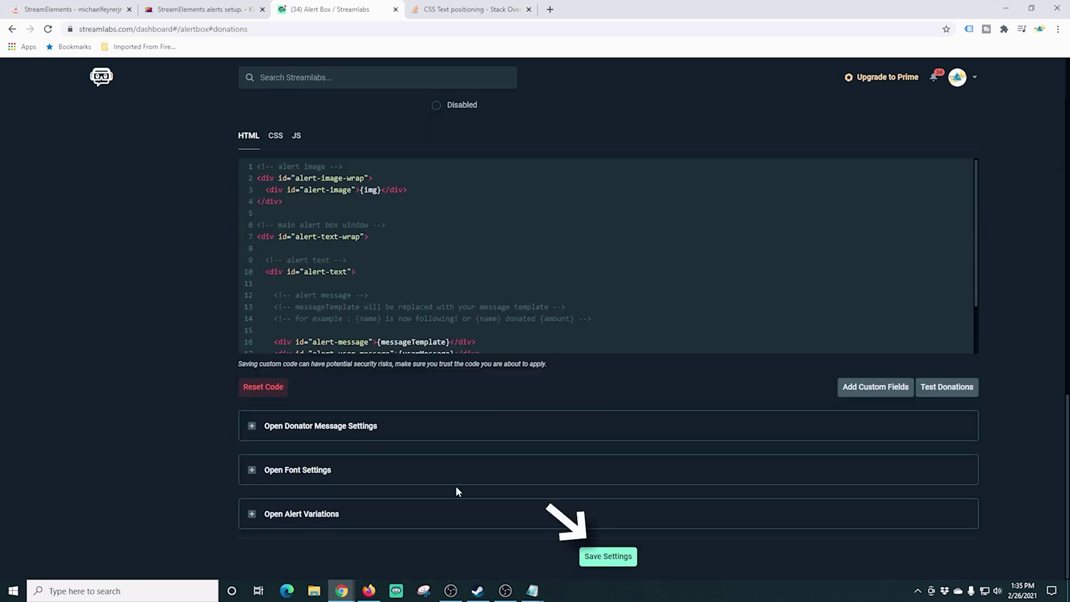
click(608, 557)
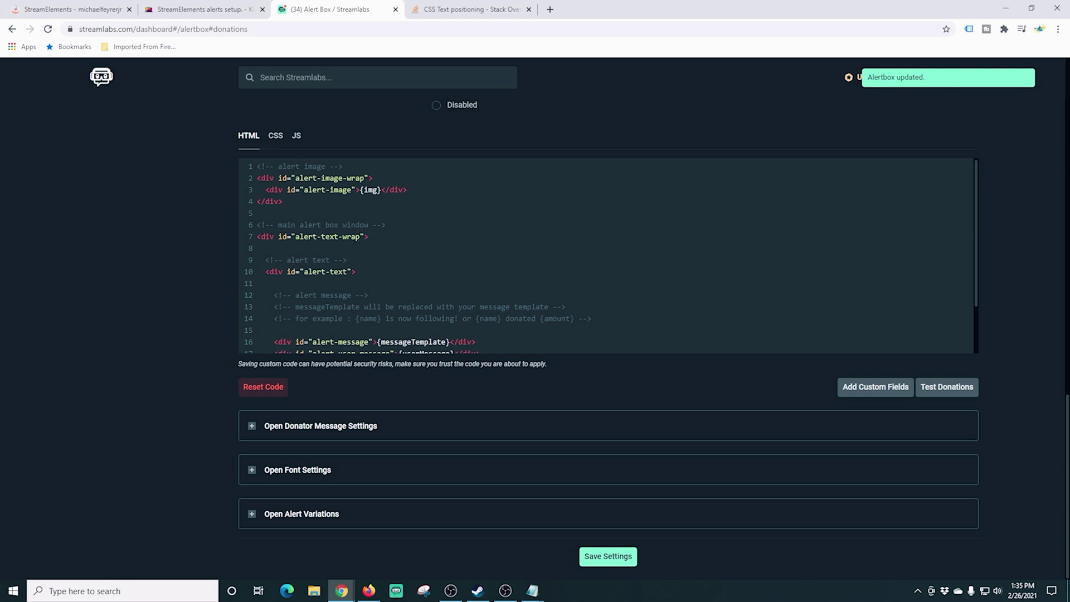
key(alt+Tab)
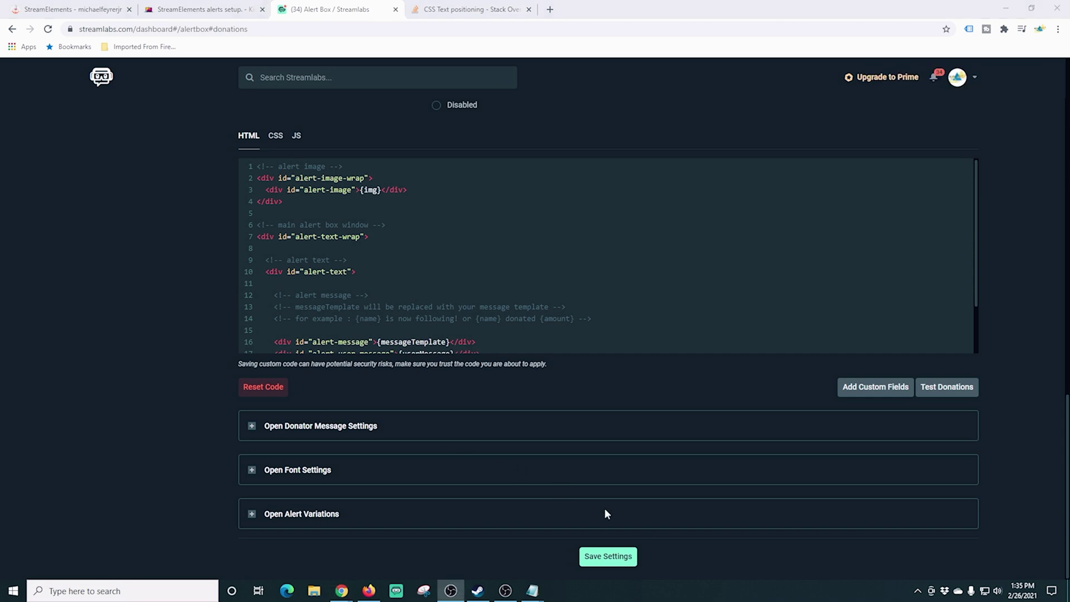
click(604, 558)
Copy the Alert Box widget URL and switch to OBS.
scroll(733, 413, up, 15)
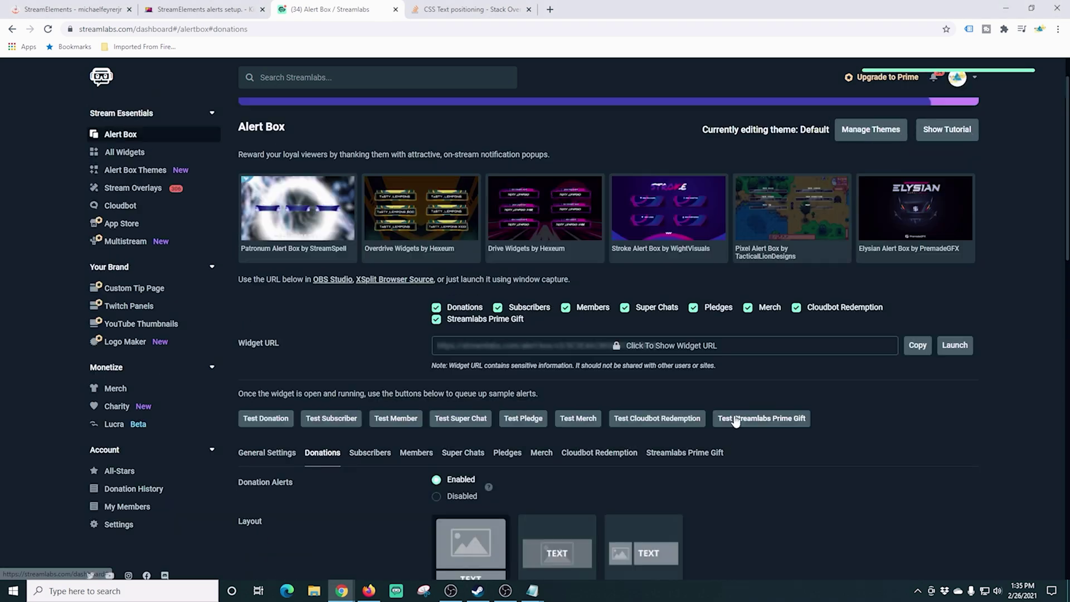
click(918, 345)
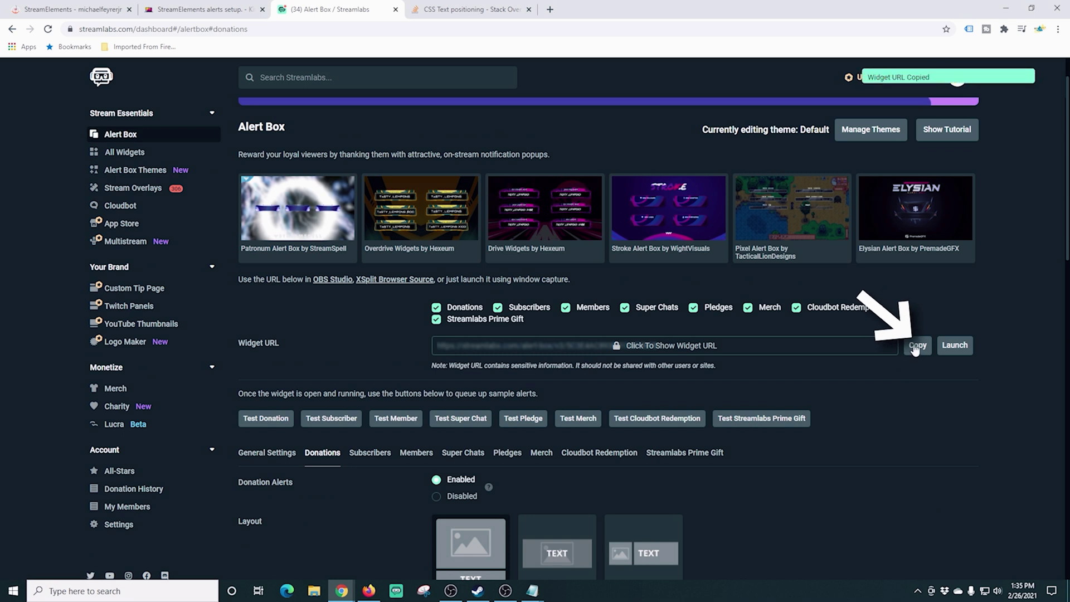
click(505, 591)
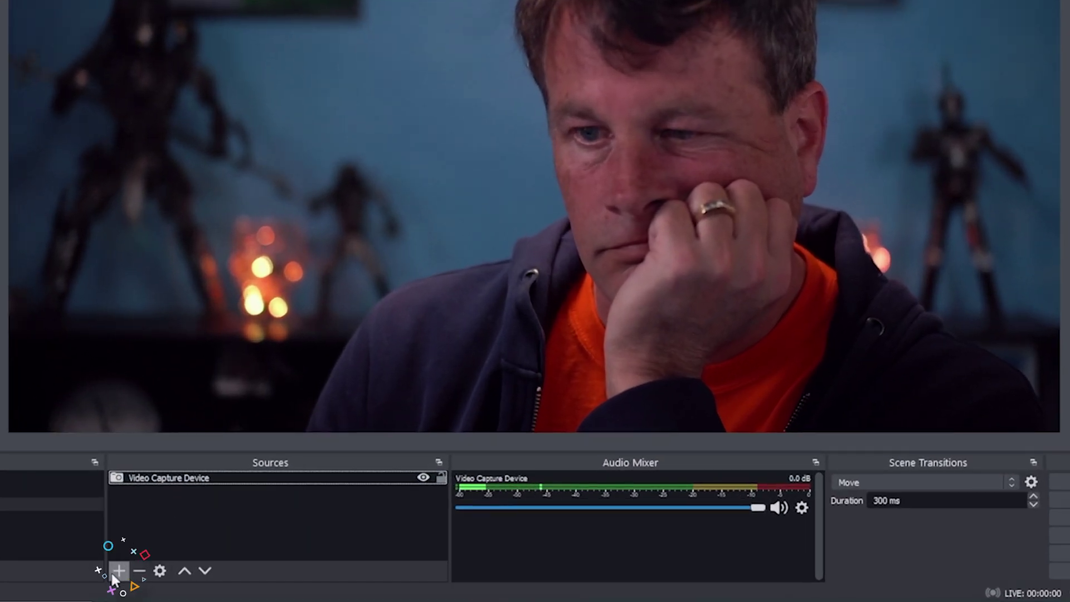
Add a new Browser source named Heart Alert to the current scene.
click(116, 573)
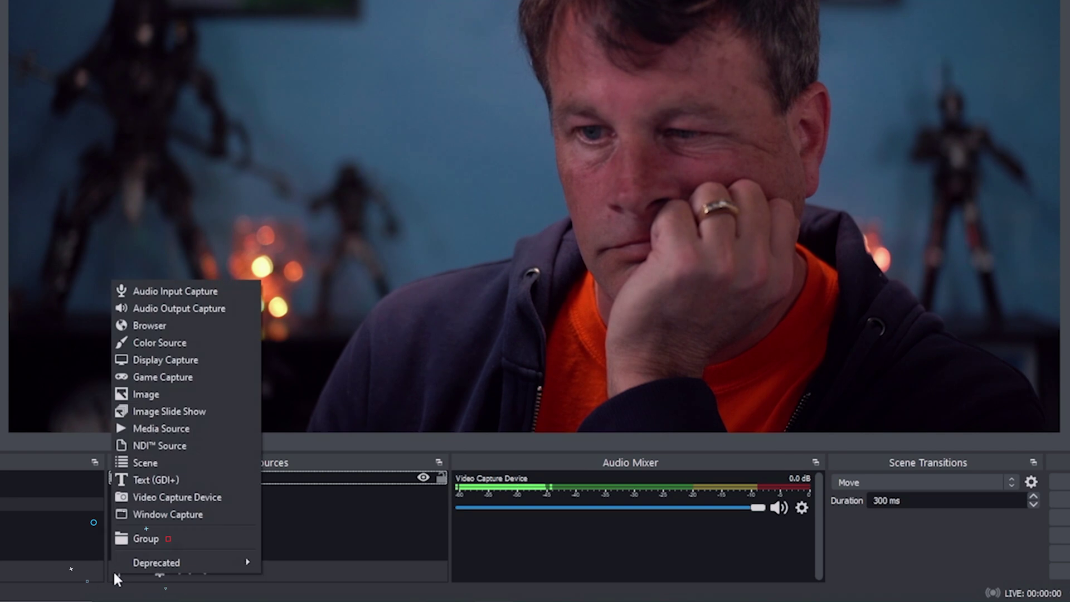
click(155, 326)
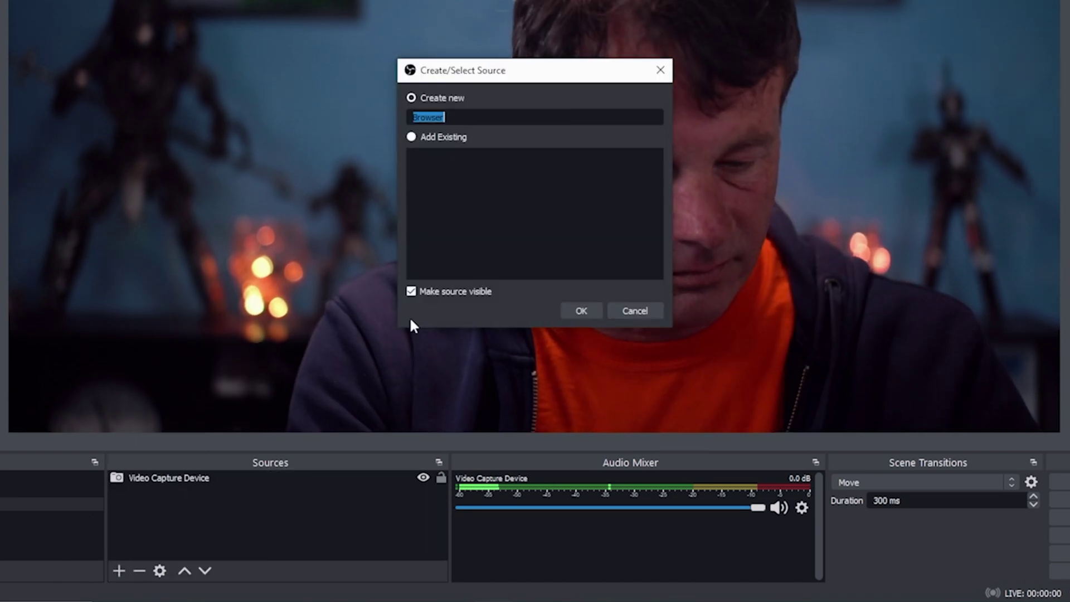
text(Heart Alert)
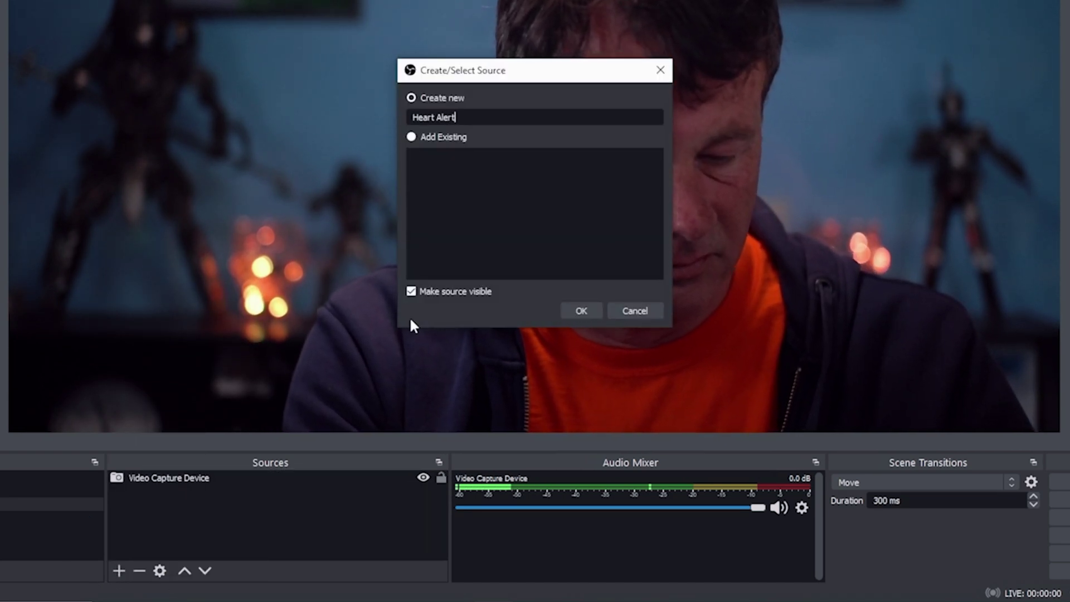
click(577, 311)
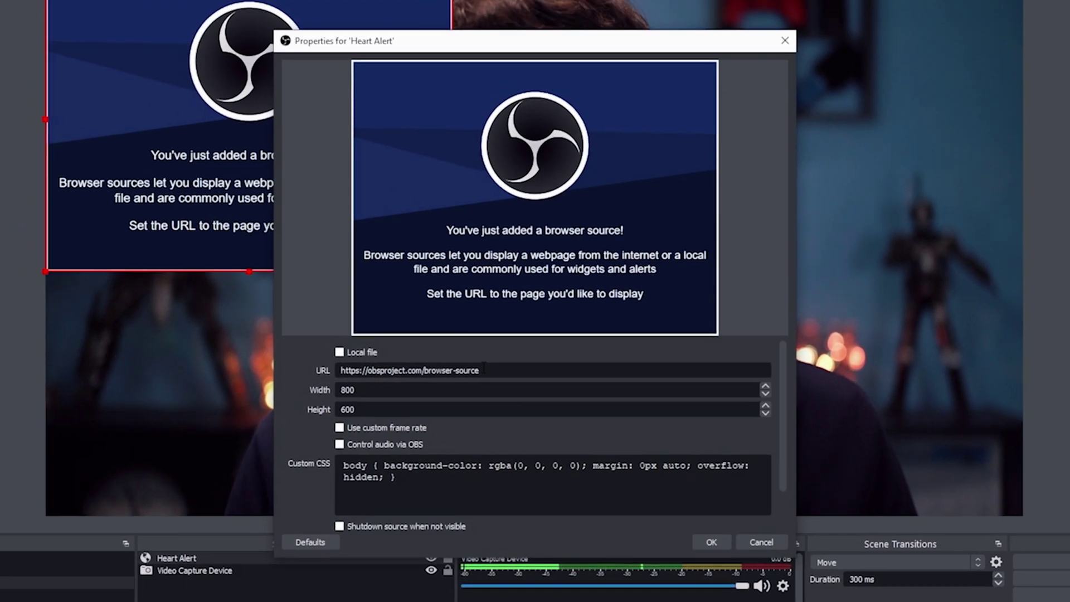
Paste the copied widget URL as the Heart Alert source's URL and set its size to 1920 by 1080.
drag(477, 289, 294, 278)
key(ctrl+v)
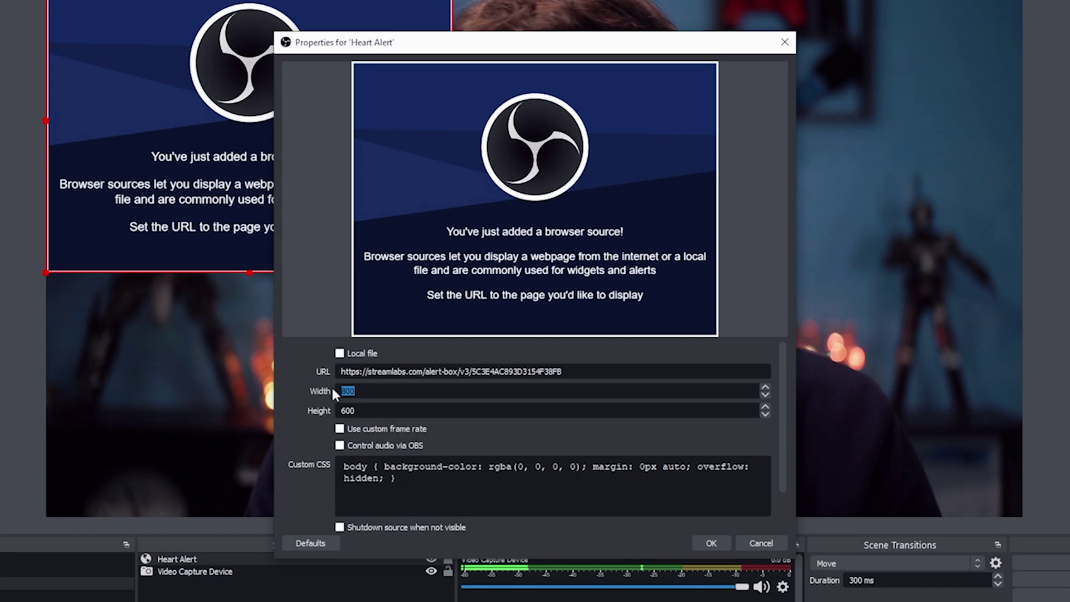
text(1920)
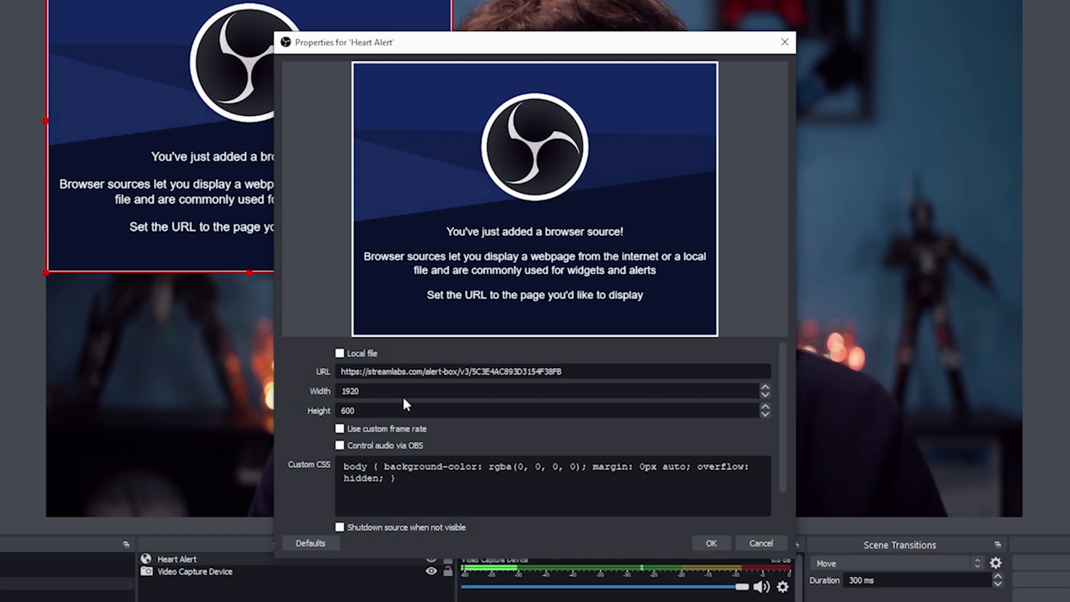
key(Tab)
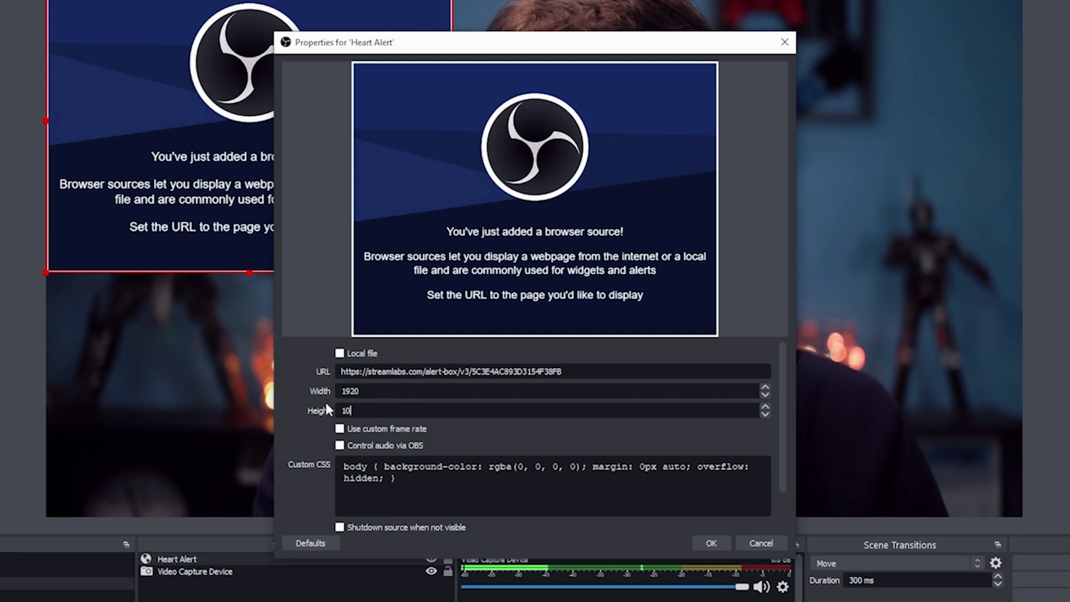
text(1080)
Enable OBS audio control, shutdown when not visible and refresh on scene activation for Heart Alert, refresh its cache, and confirm the properties.
scroll(449, 444, down, 2)
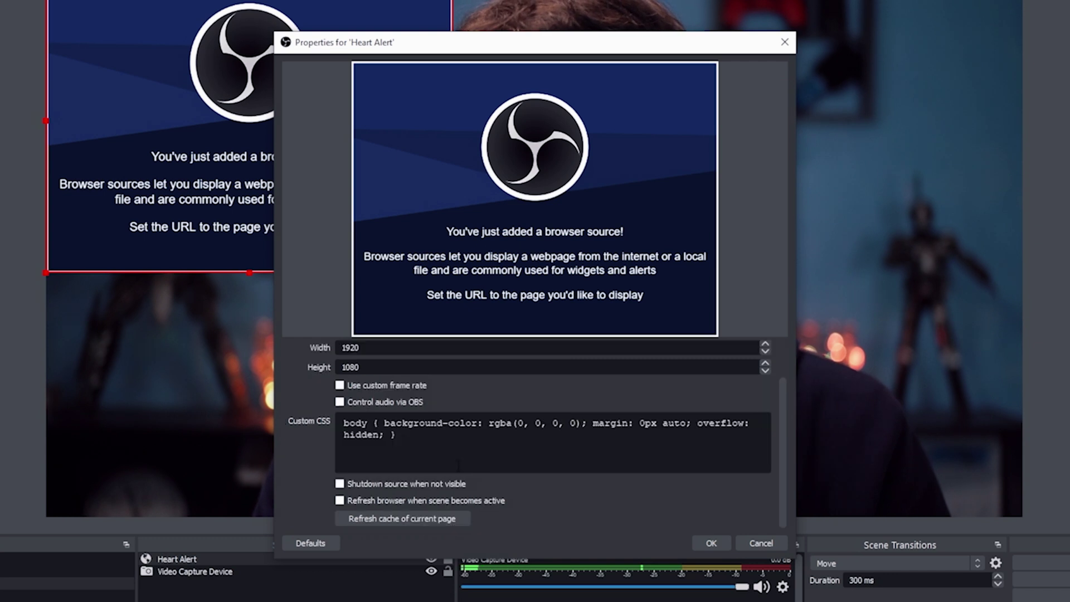
click(350, 404)
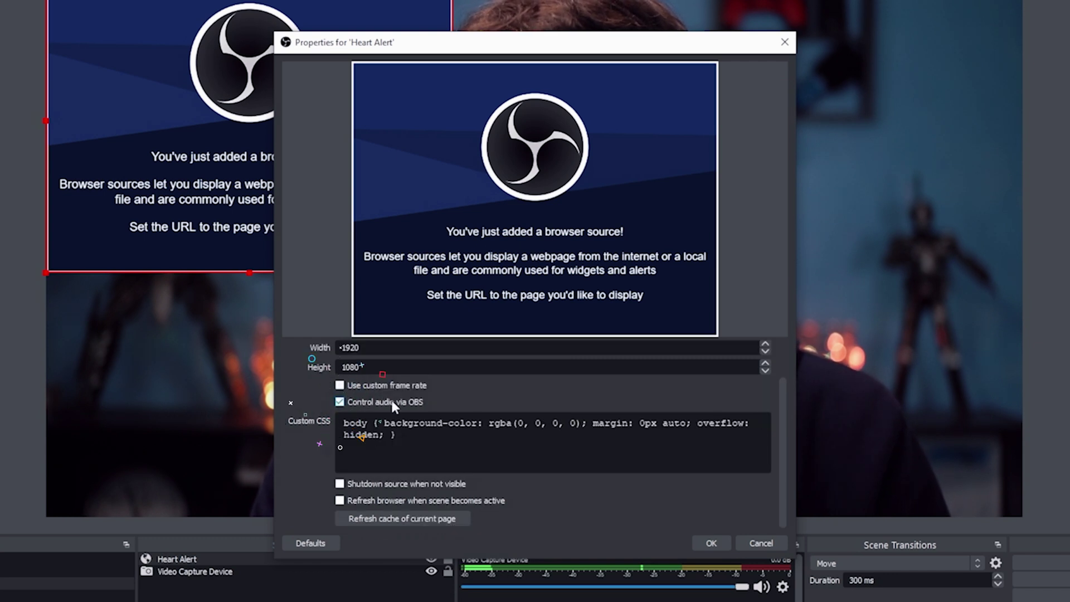
scroll(477, 450, down, 1)
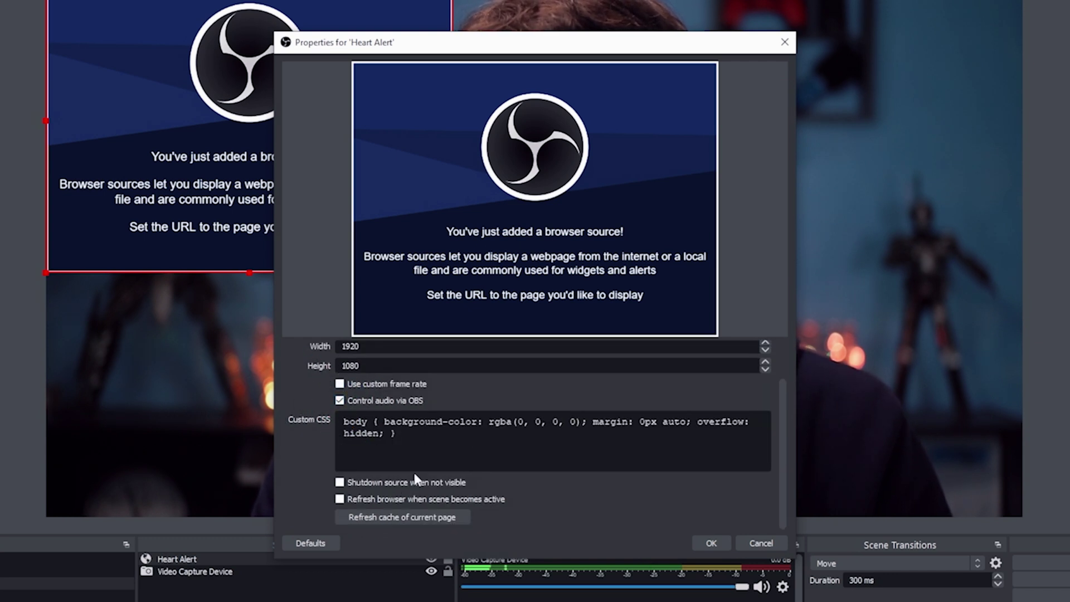
click(340, 483)
click(340, 499)
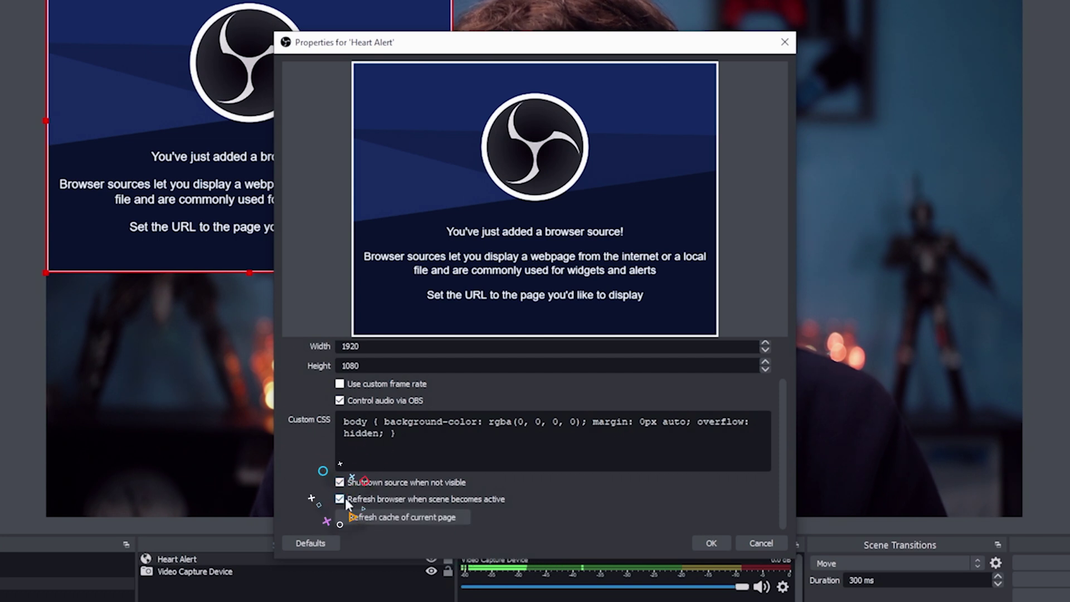
click(366, 516)
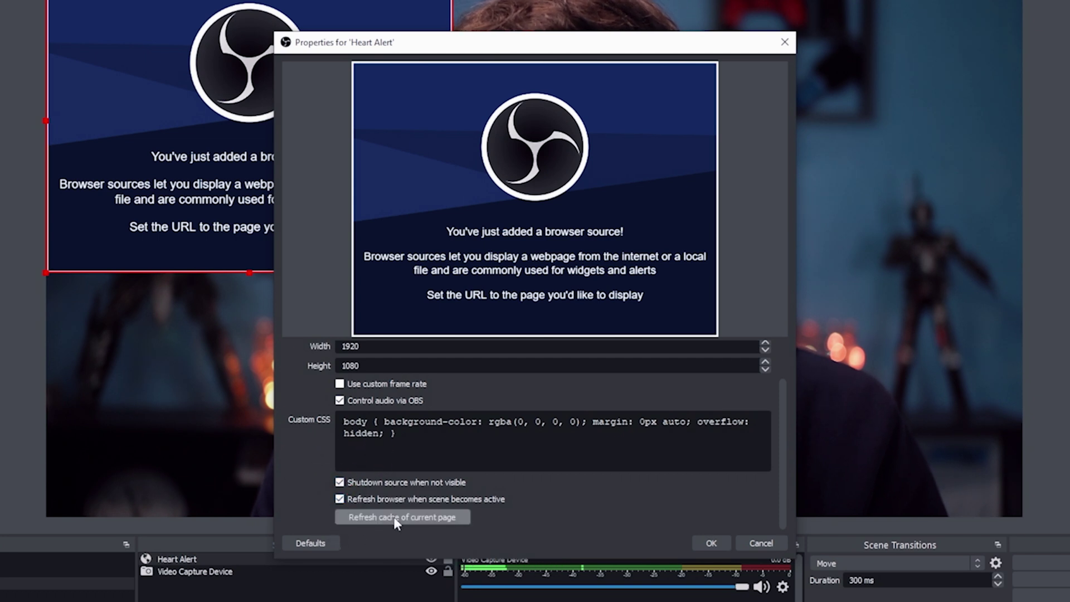
click(702, 541)
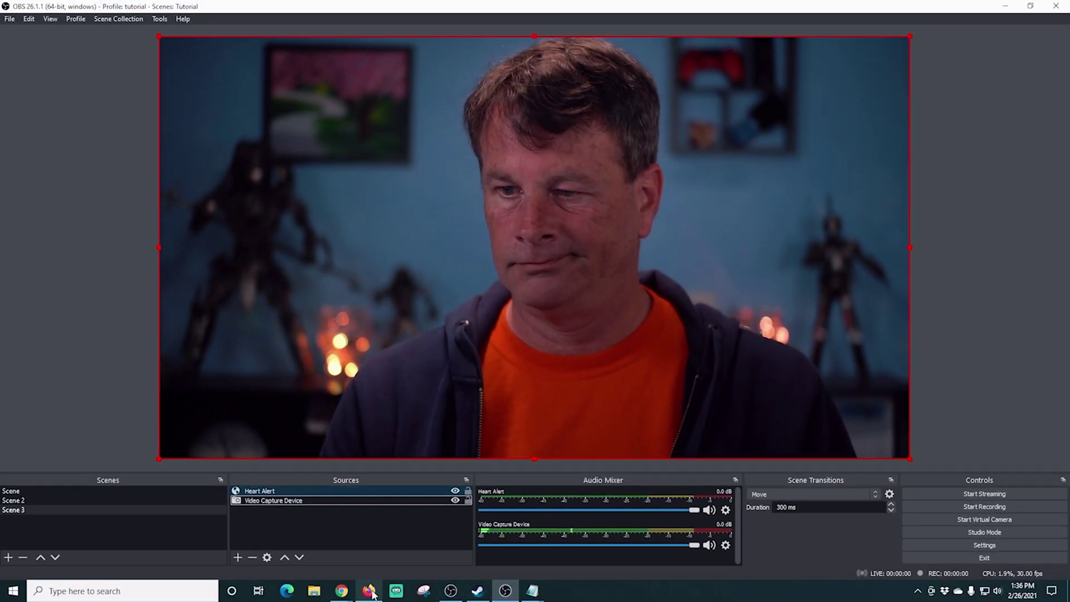
Send a test donation from the Streamlabs Alert Box page and watch the alert in the OBS preview.
mouse_move(342, 591)
click(414, 557)
scroll(731, 508, down, 5)
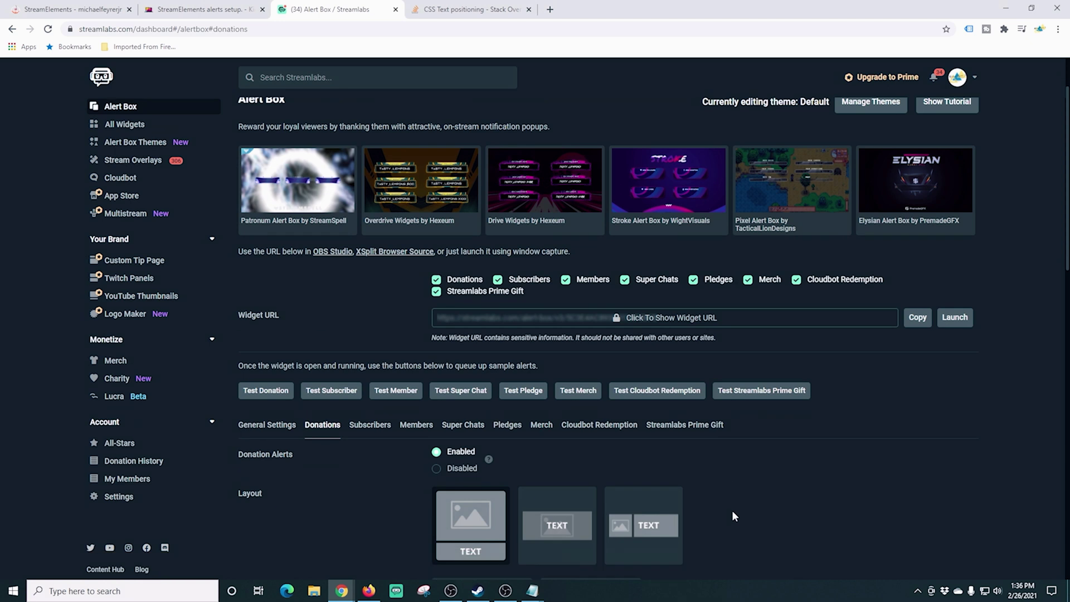
scroll(719, 493, up, 2)
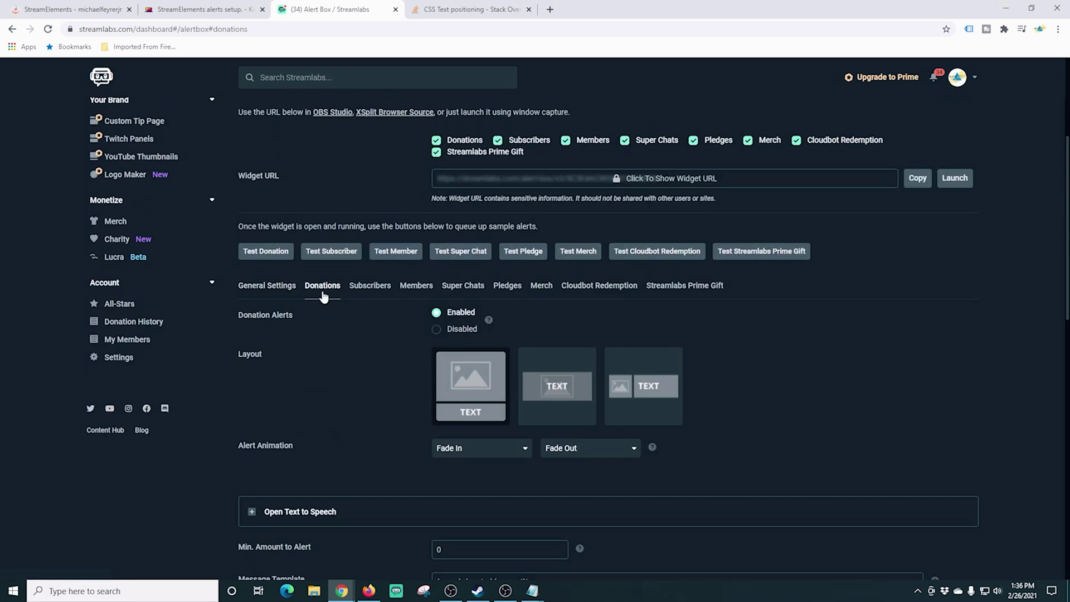
click(266, 251)
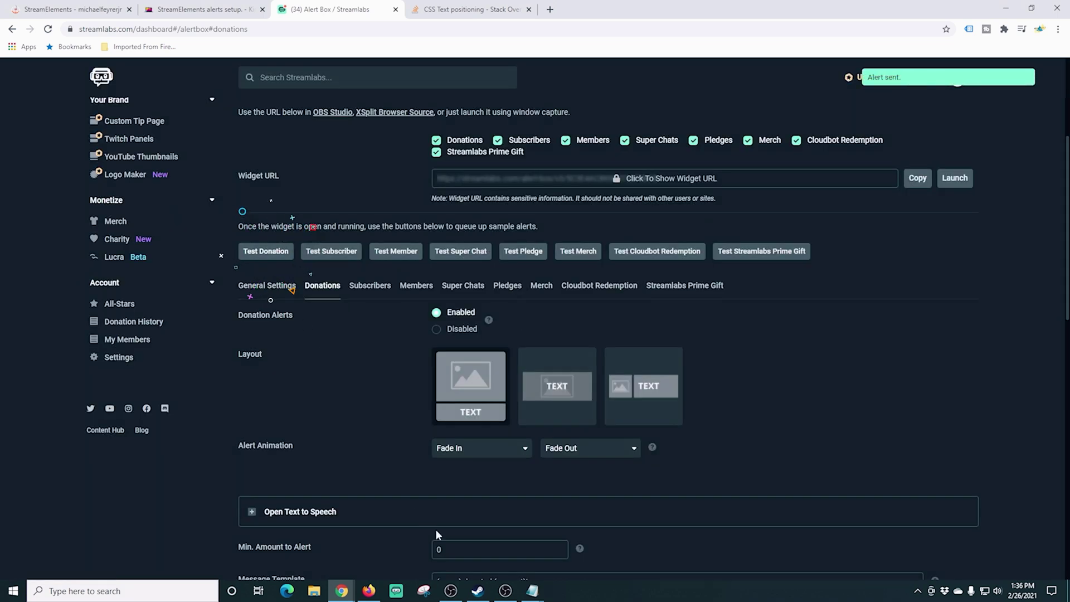
click(505, 591)
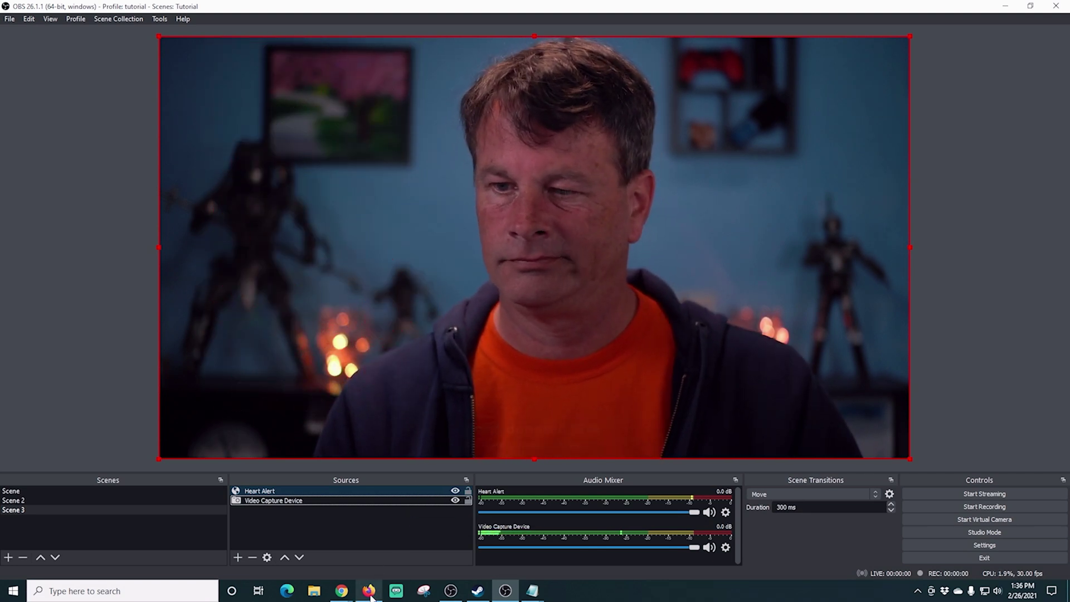
In the Streamlabs donation alert's custom CSS, change the #alert-box position value to relative.
mouse_move(340, 595)
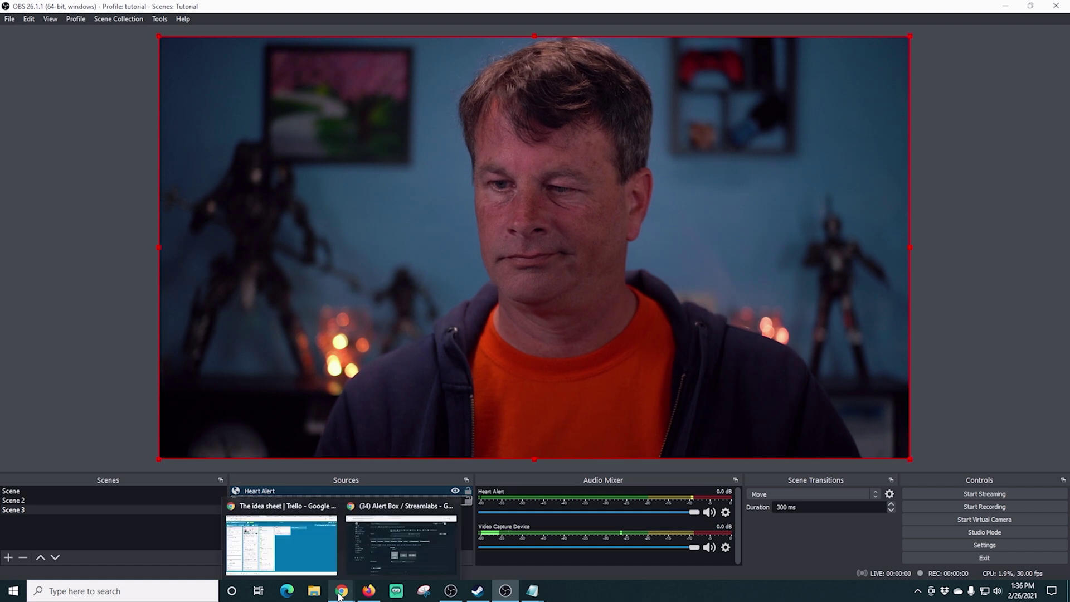
click(379, 534)
scroll(397, 369, down, 10)
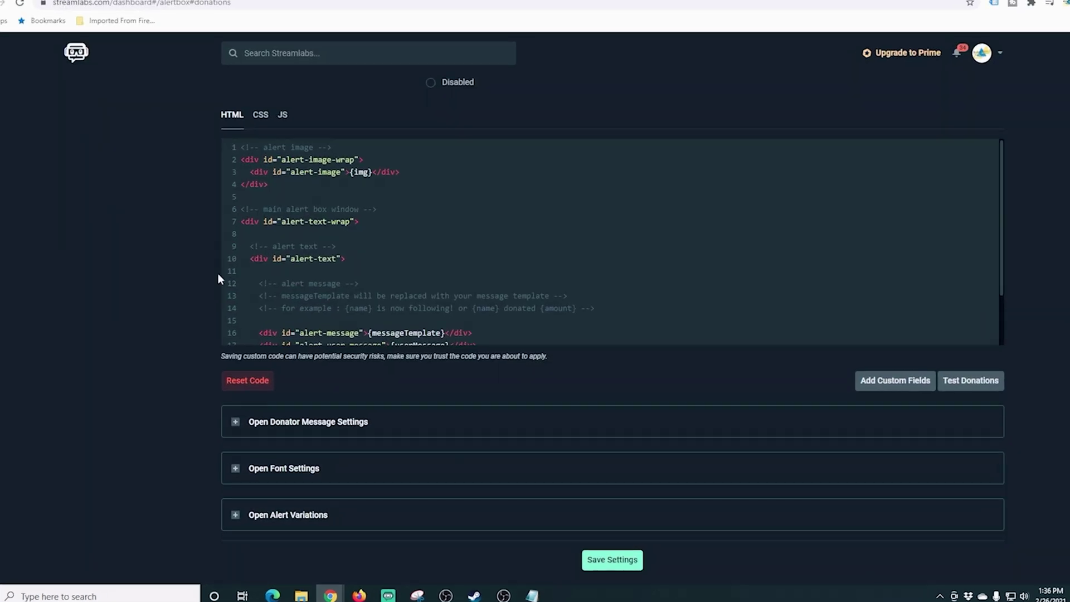
click(261, 115)
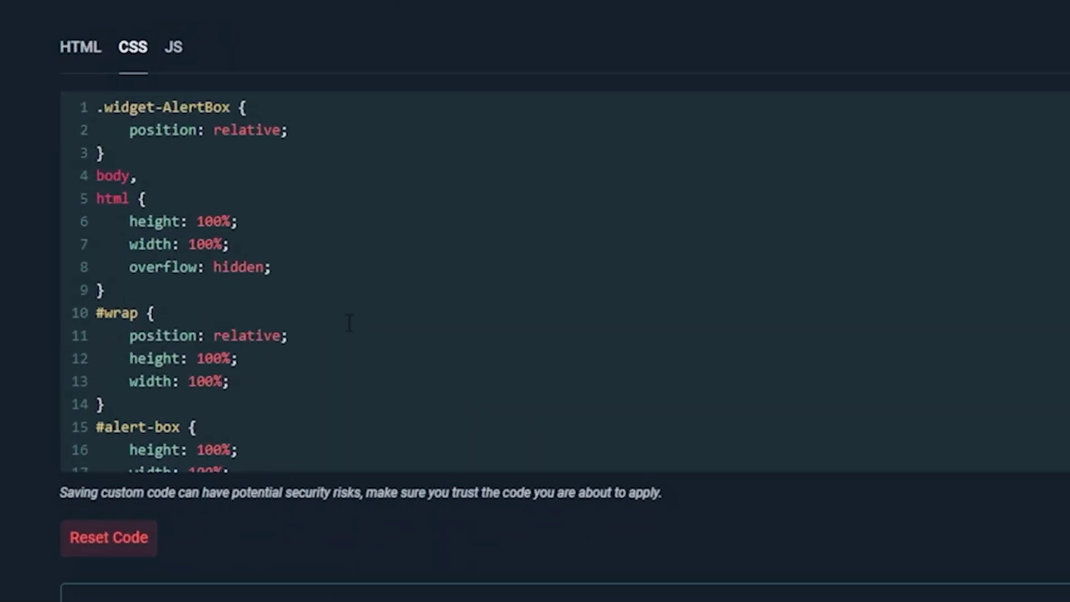
scroll(349, 324, down, 4)
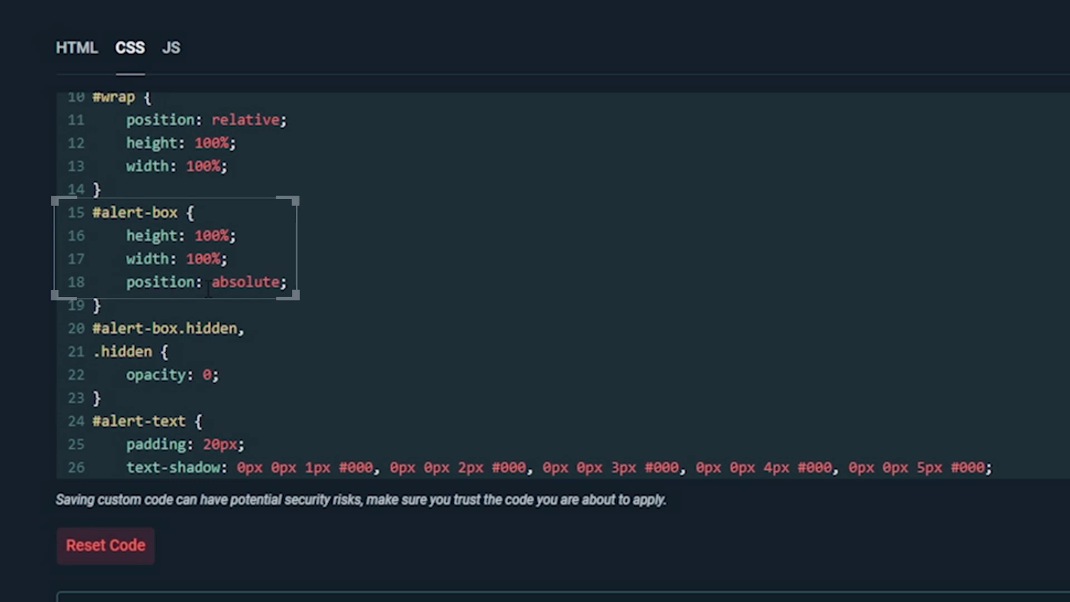
drag(212, 289, 263, 287)
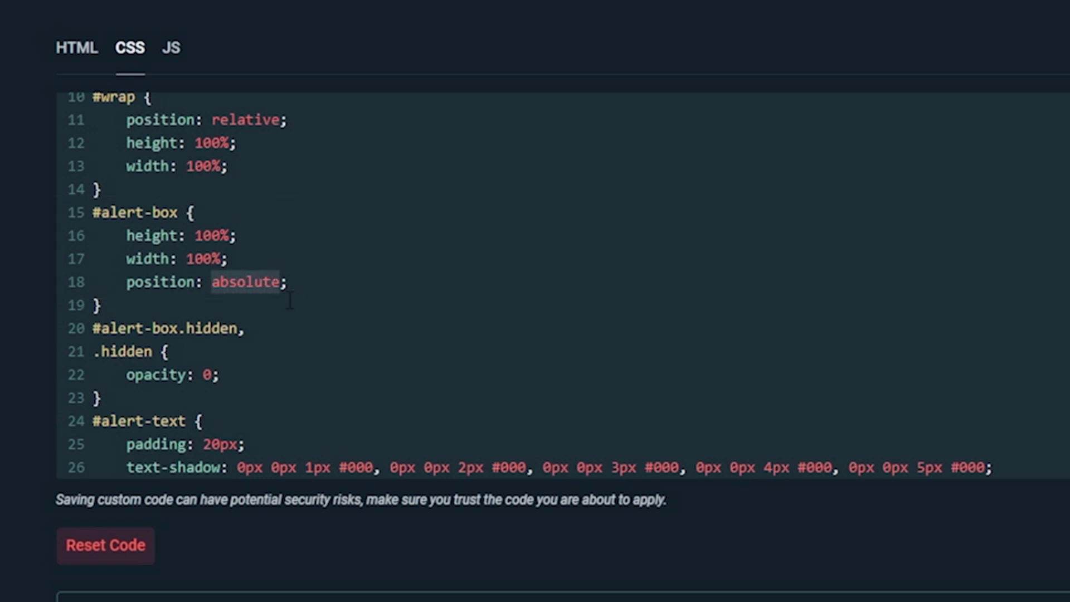
text(relative)
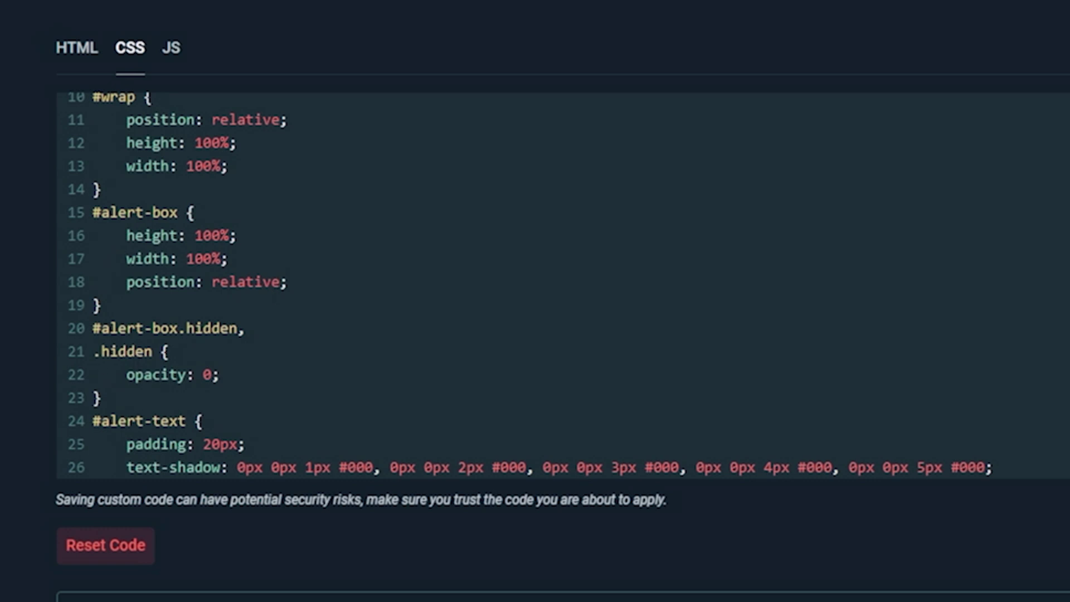
Change the position value in the #alert-image video CSS rule to relative and save the alert settings.
scroll(366, 367, down, 5)
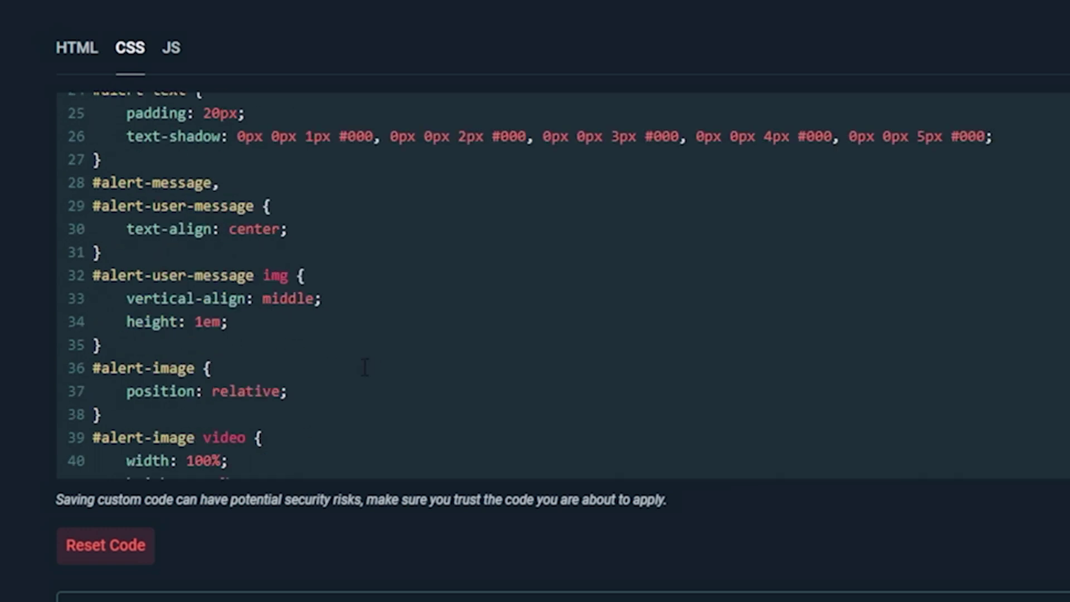
scroll(365, 366, down, 2)
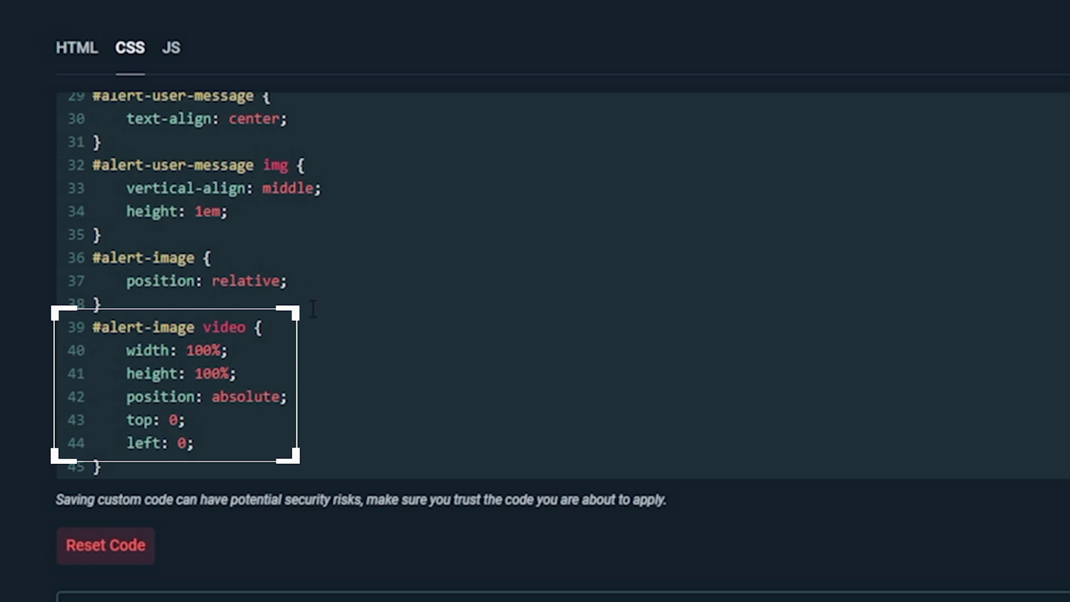
scroll(313, 309, down, 2)
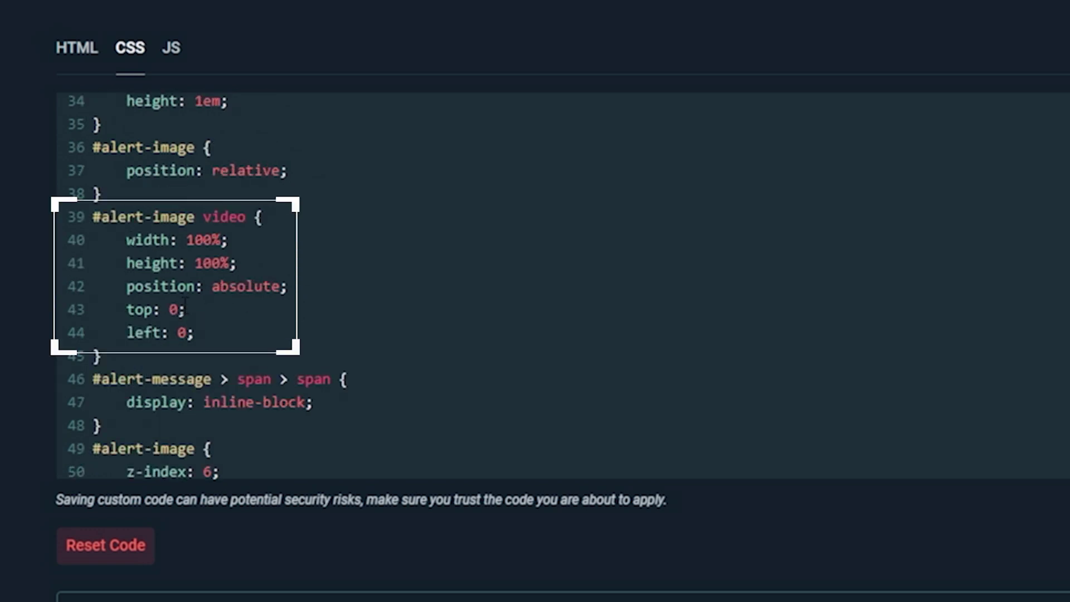
drag(212, 286, 281, 290)
text(relative)
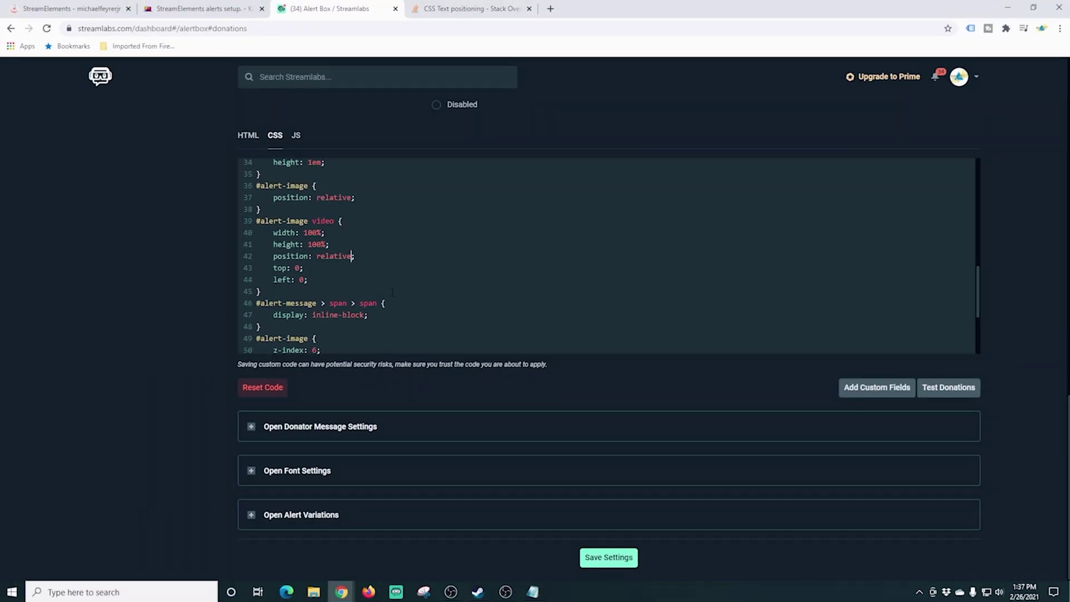
scroll(366, 357, down, 1)
scroll(393, 292, down, 2)
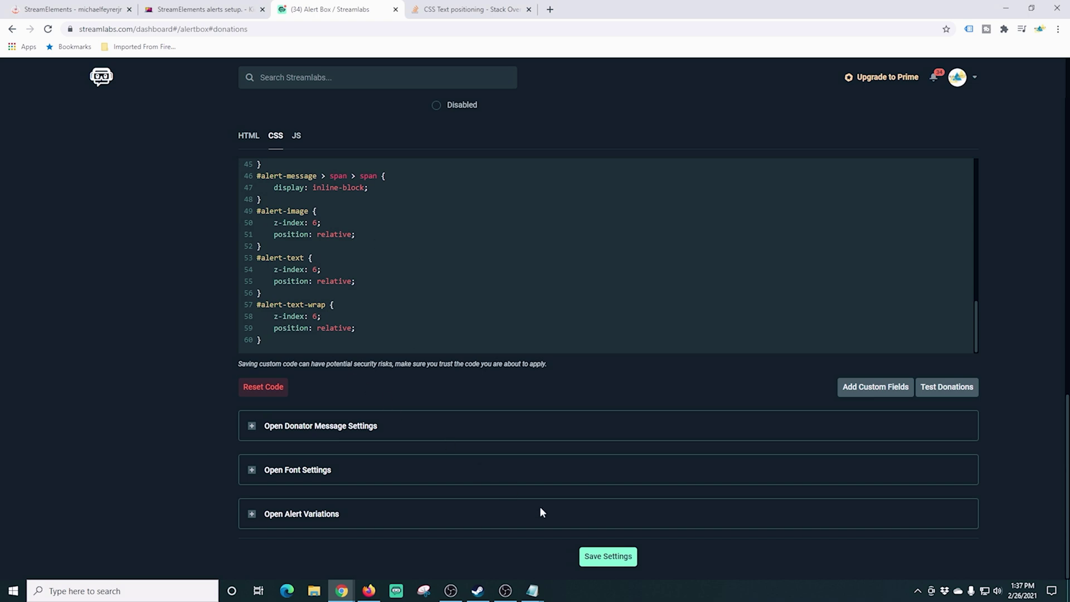
click(595, 555)
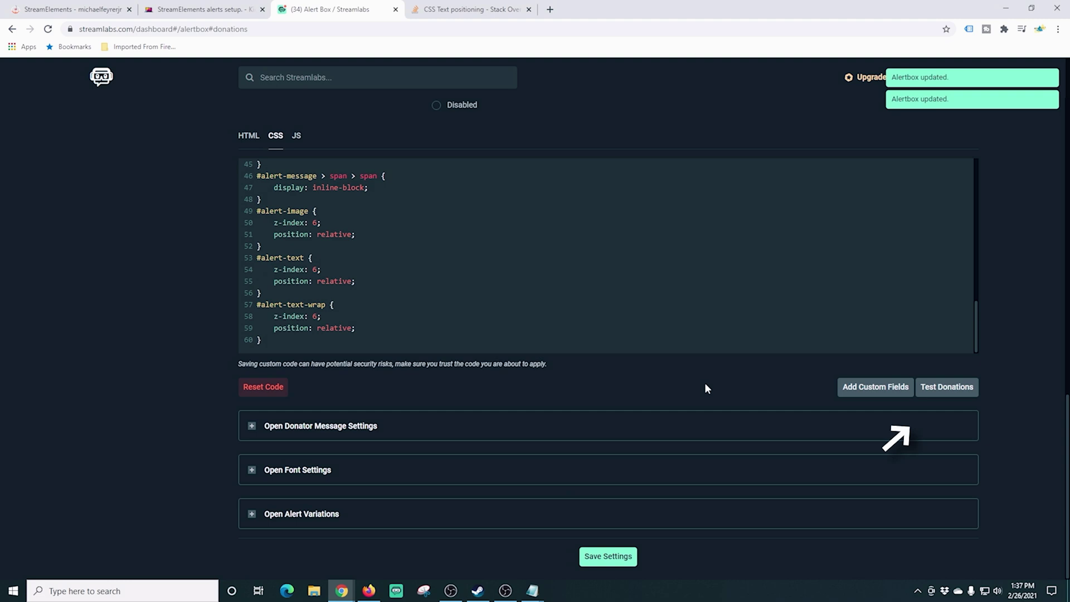
Send a test donation and switch to OBS to watch where the hearts video plays in the preview.
click(947, 387)
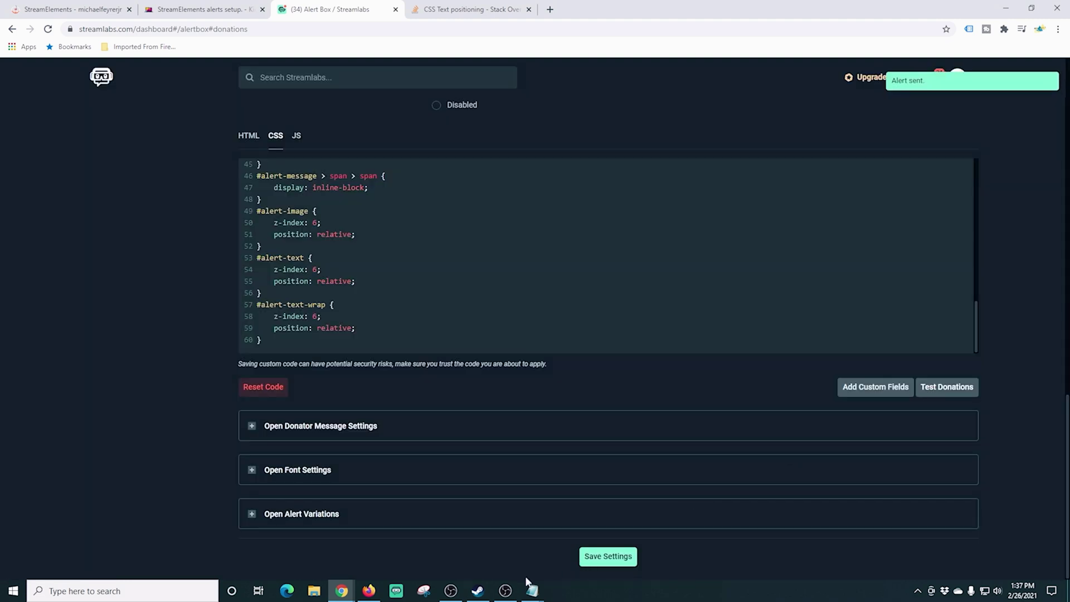
click(505, 590)
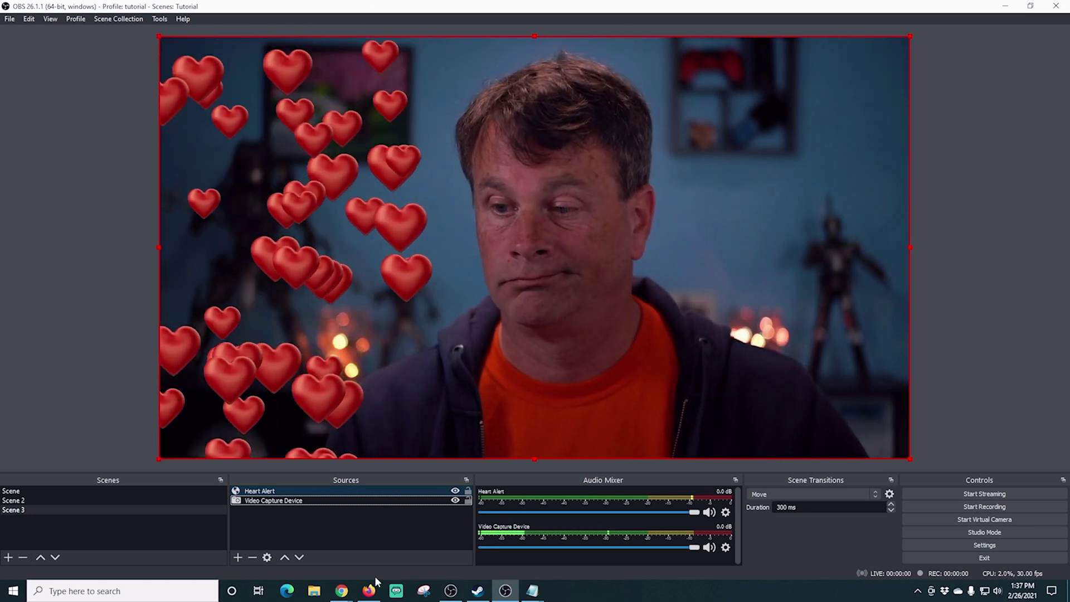
click(450, 592)
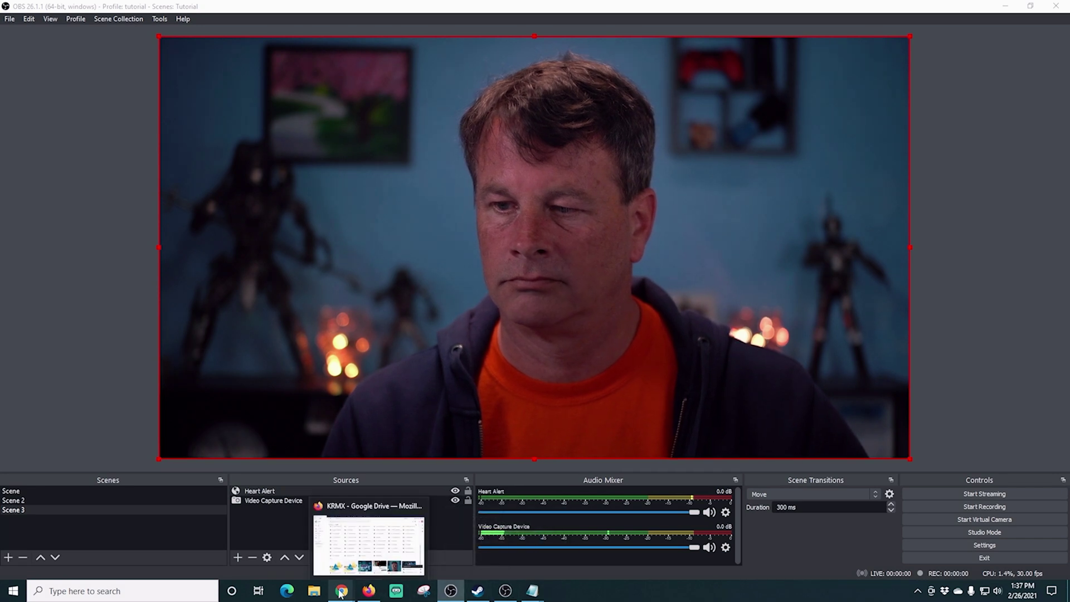
Return to the Streamlabs CSS in Chrome and change the last #alert-text rule's position value to absolute.
mouse_move(341, 592)
click(393, 554)
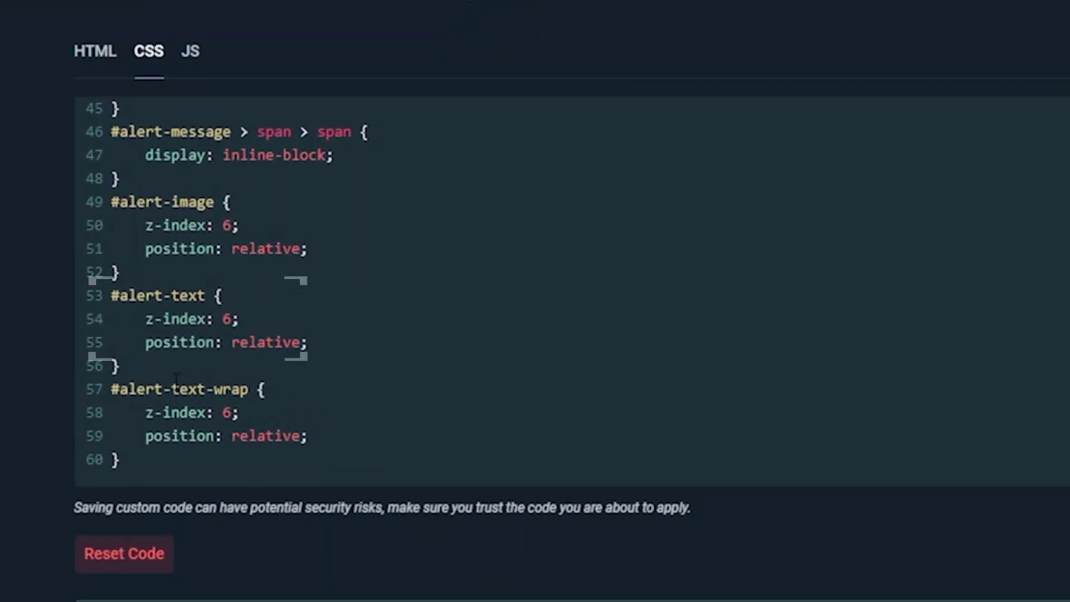
drag(119, 295, 200, 295)
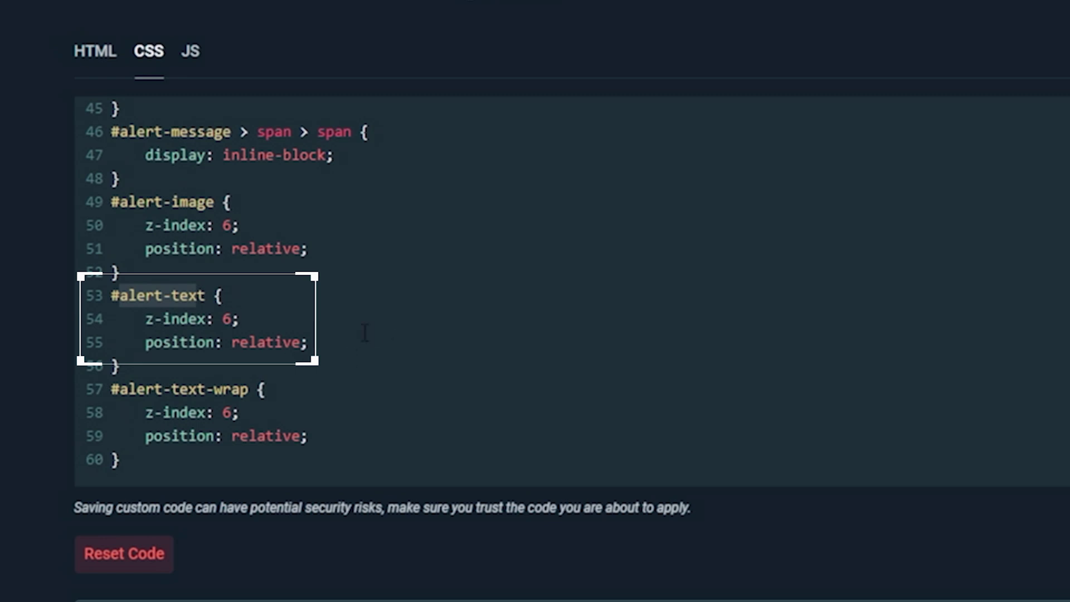
drag(231, 343, 293, 342)
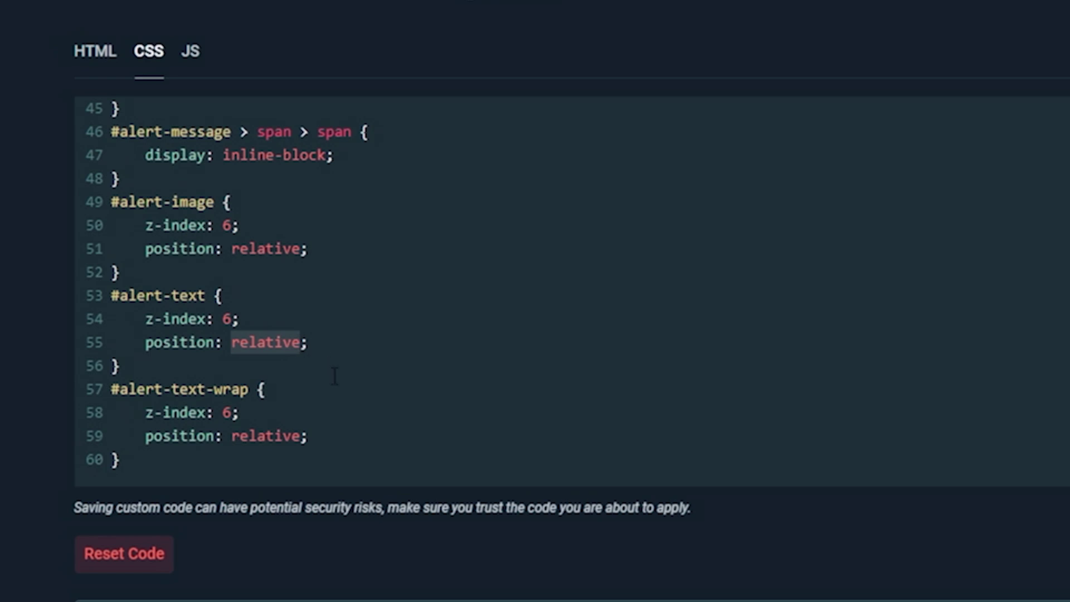
text(absolute)
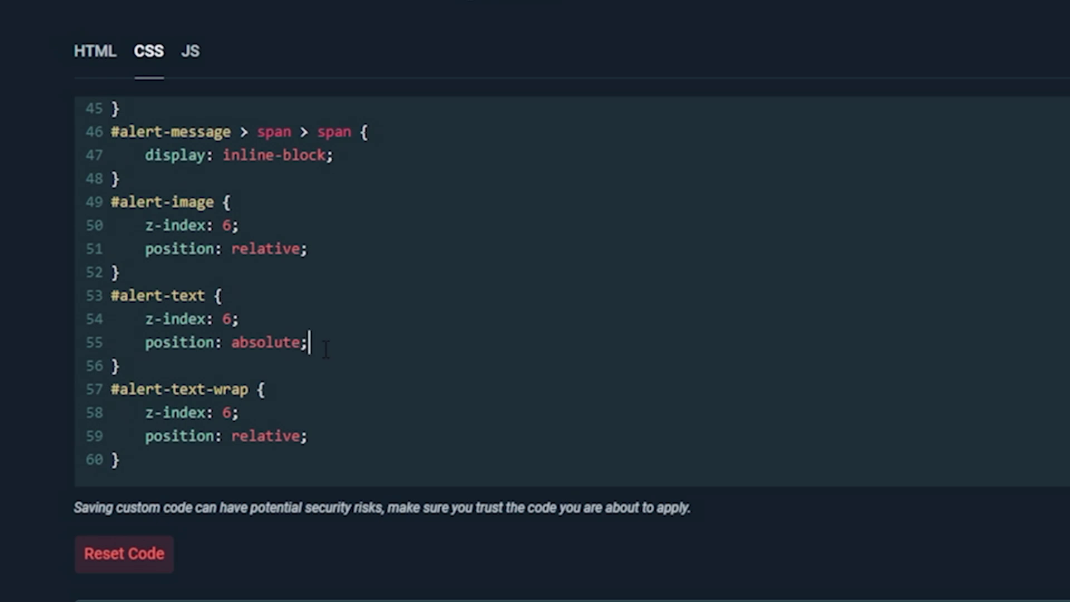
Add left : 75px; and top: 900px; below the position line in the #alert-text rule, indented like the other properties.
key(Return)
text(left : 75px;)
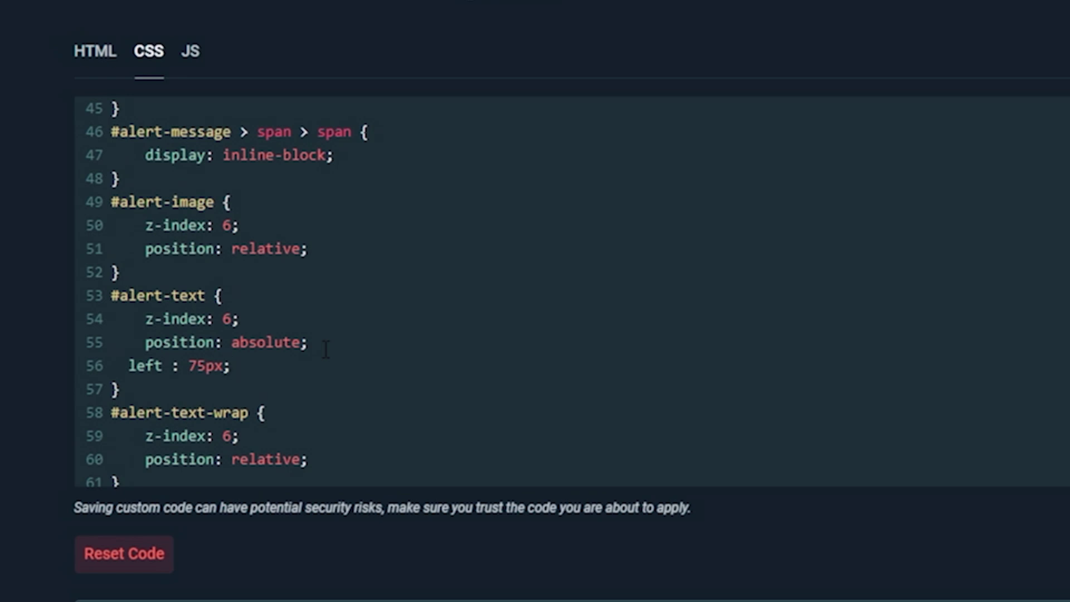
click(128, 359)
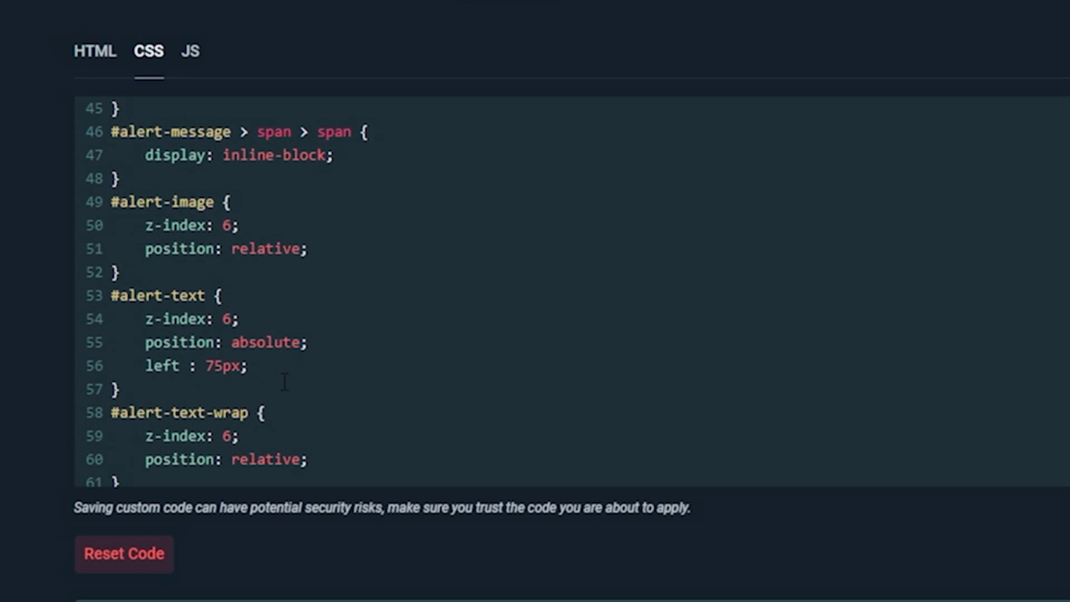
key(Return)
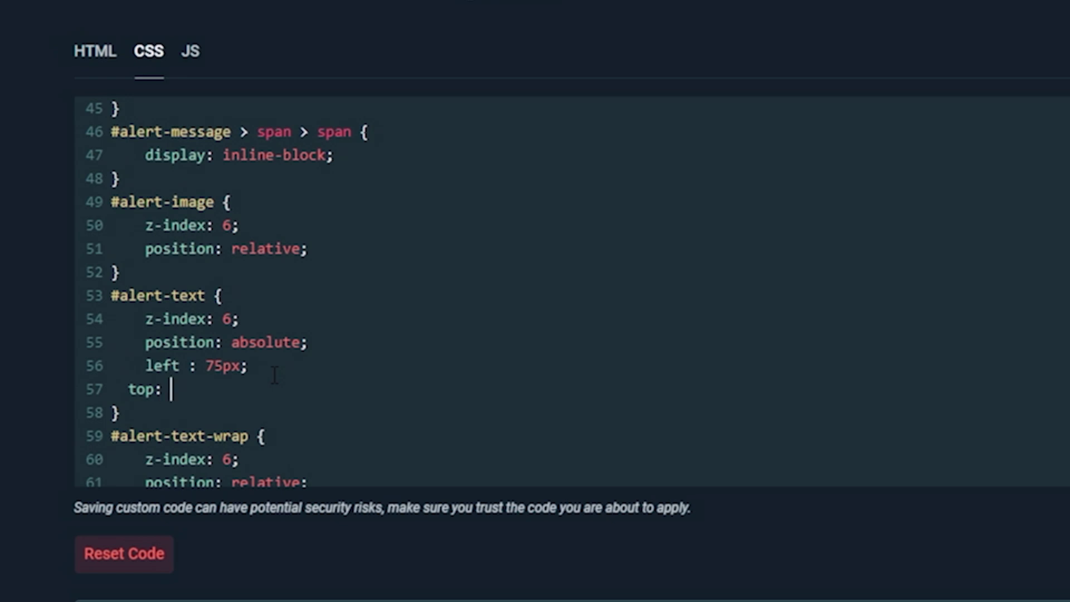
text(top: 900px;)
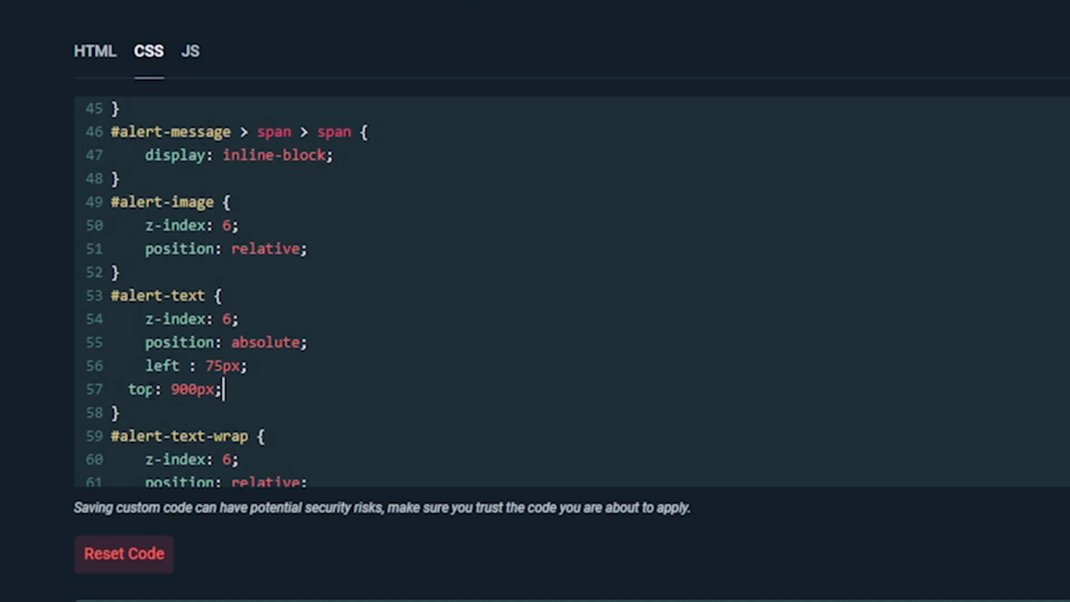
click(129, 389)
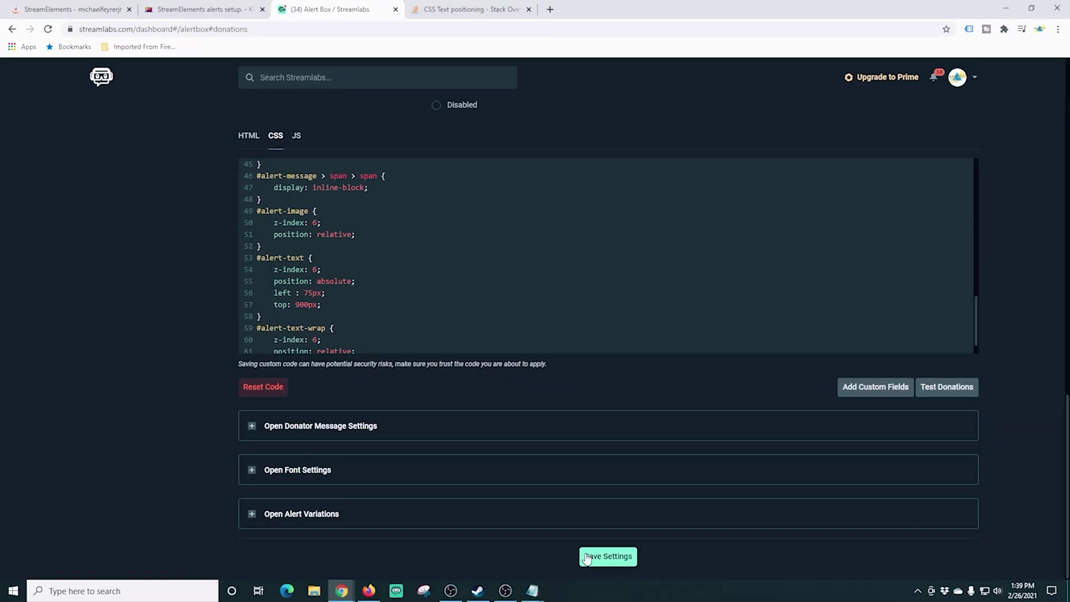
Save the alert settings and send a test donation to check the text placement in OBS.
click(586, 557)
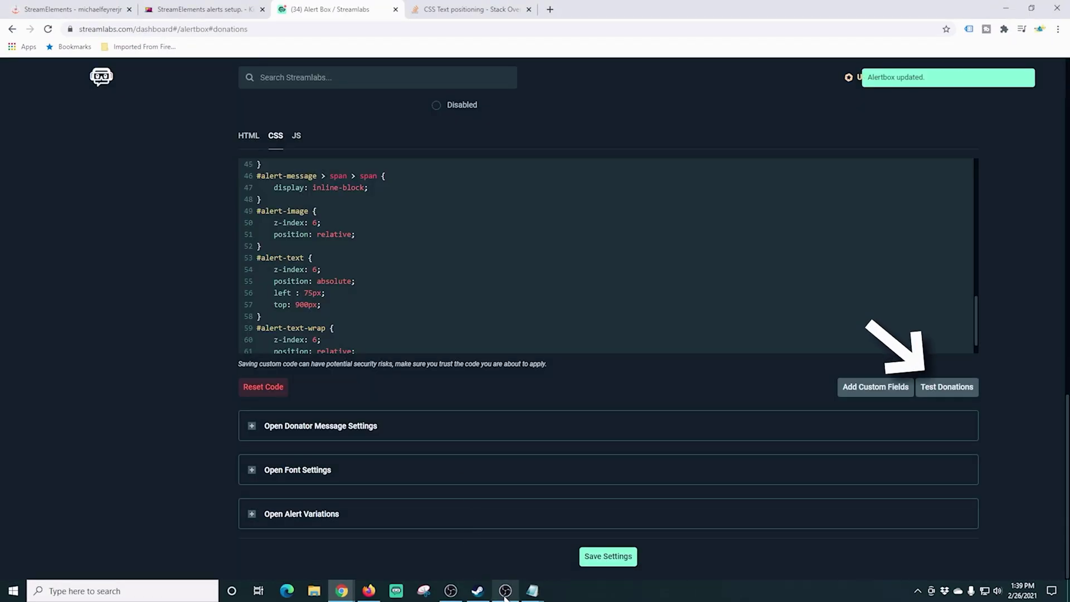
click(932, 388)
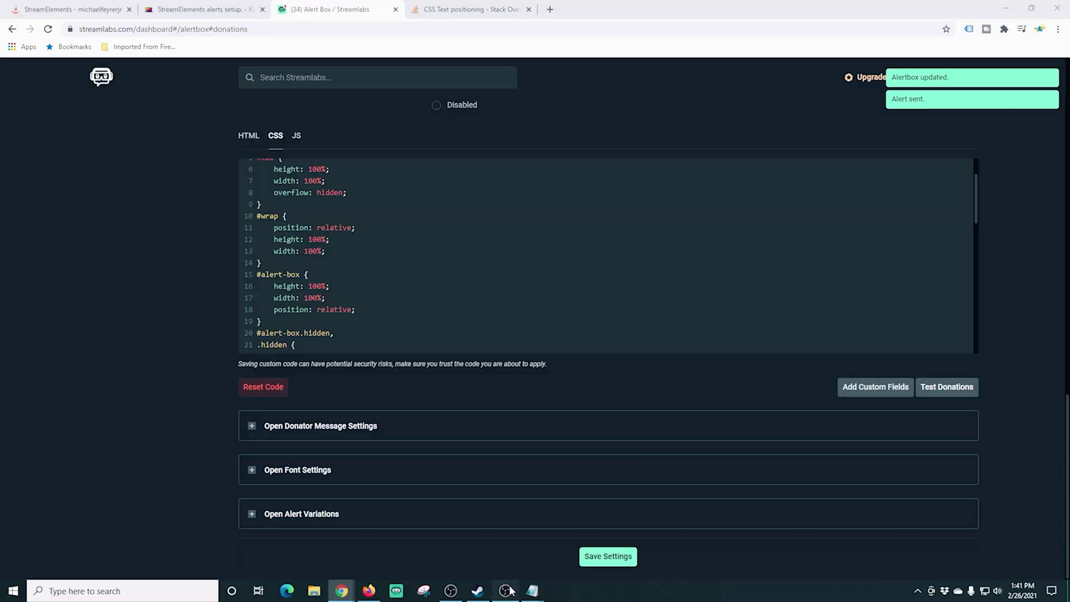
click(506, 591)
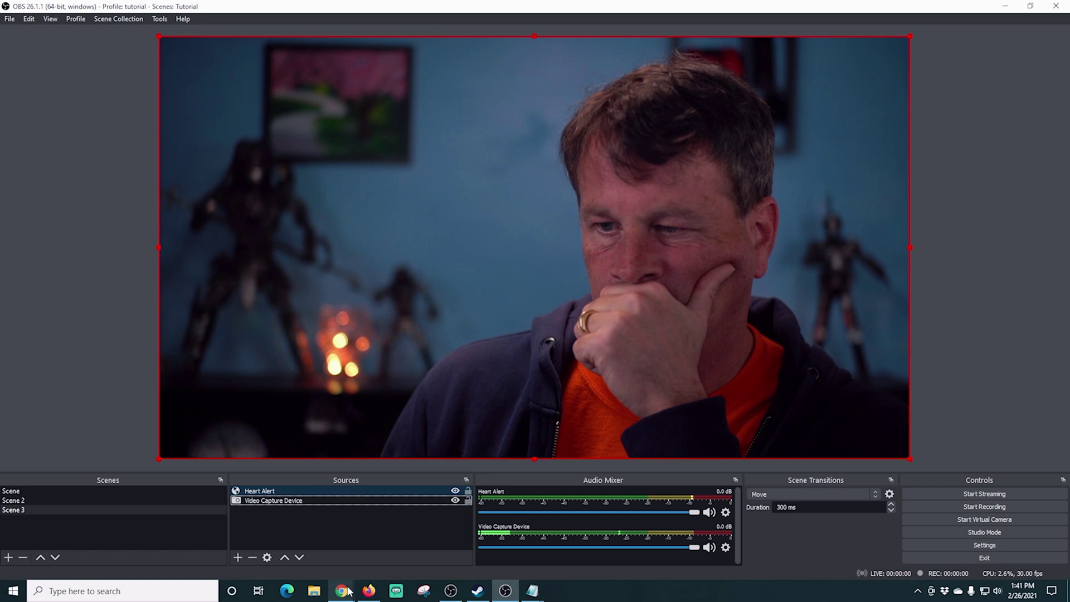
Back in Streamlabs, change the #alert-text top value to 80px, save, and check it with a test donation in OBS.
mouse_move(348, 591)
click(396, 559)
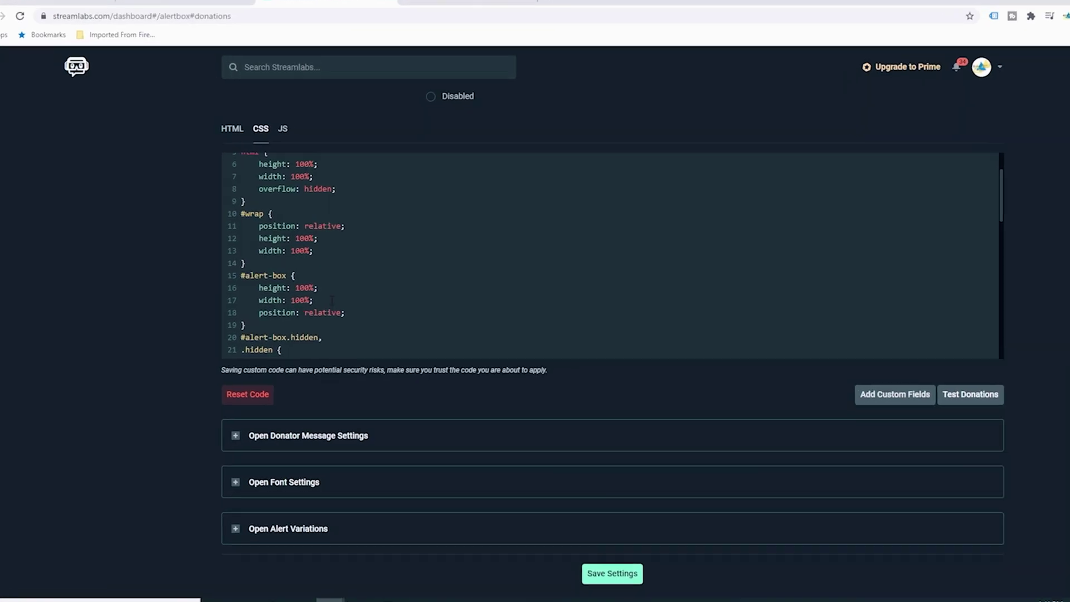
scroll(337, 305, down, 9)
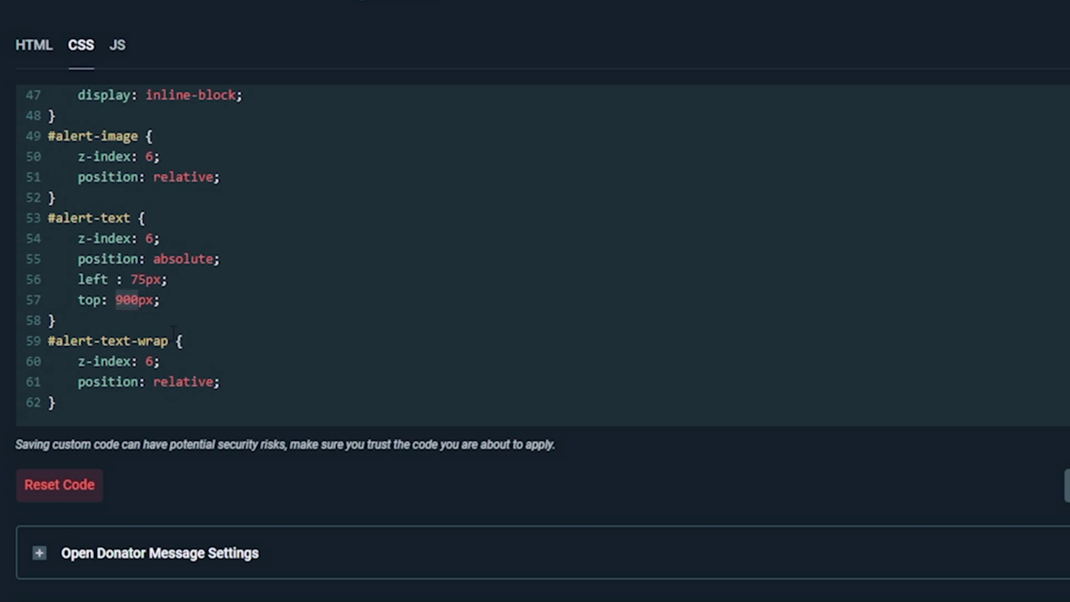
text(80)
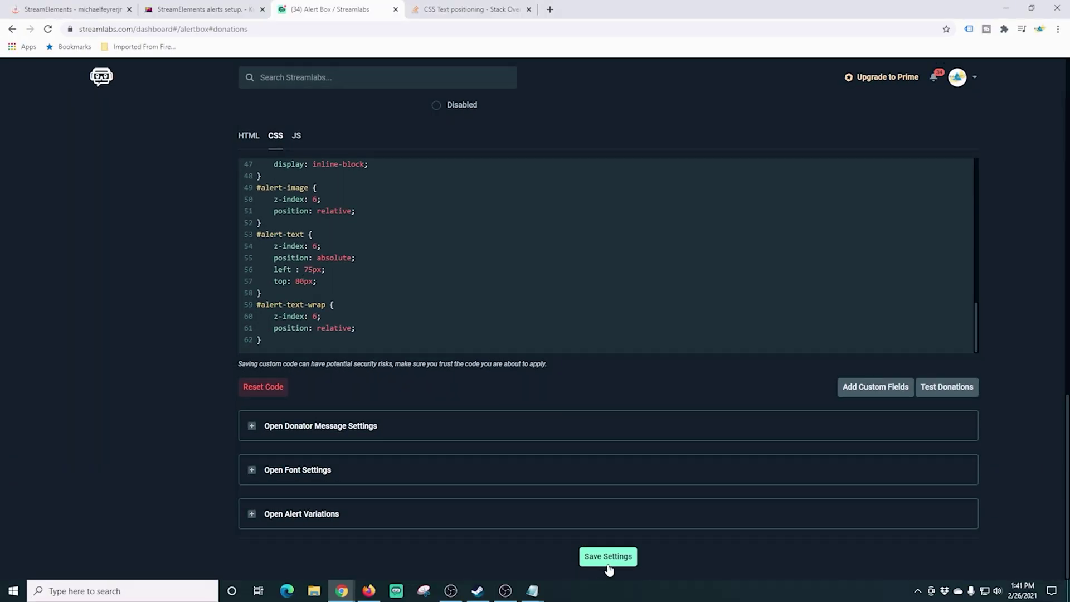
click(604, 554)
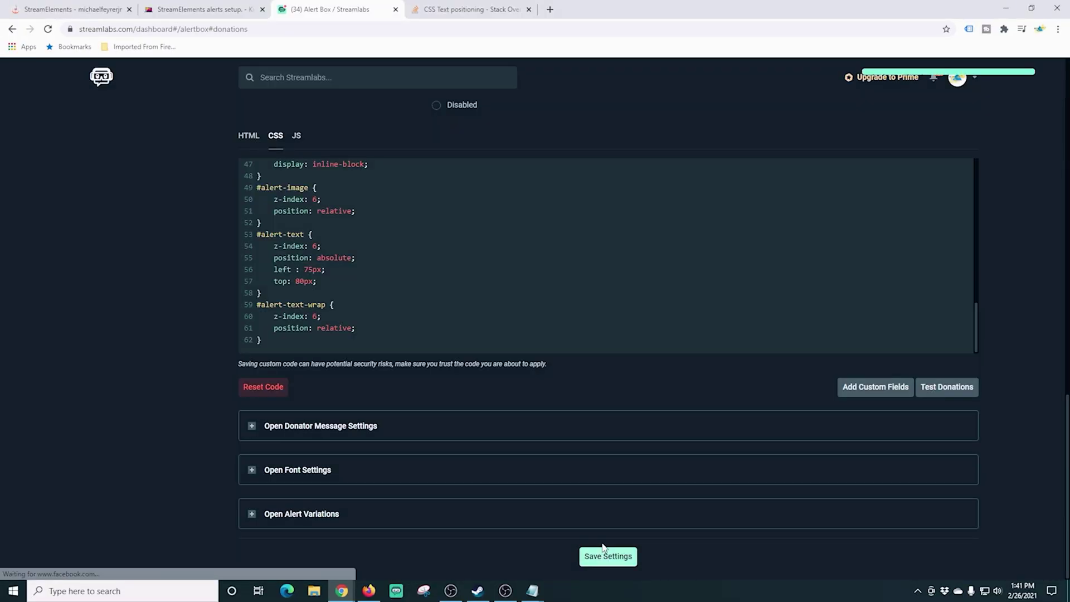
click(969, 394)
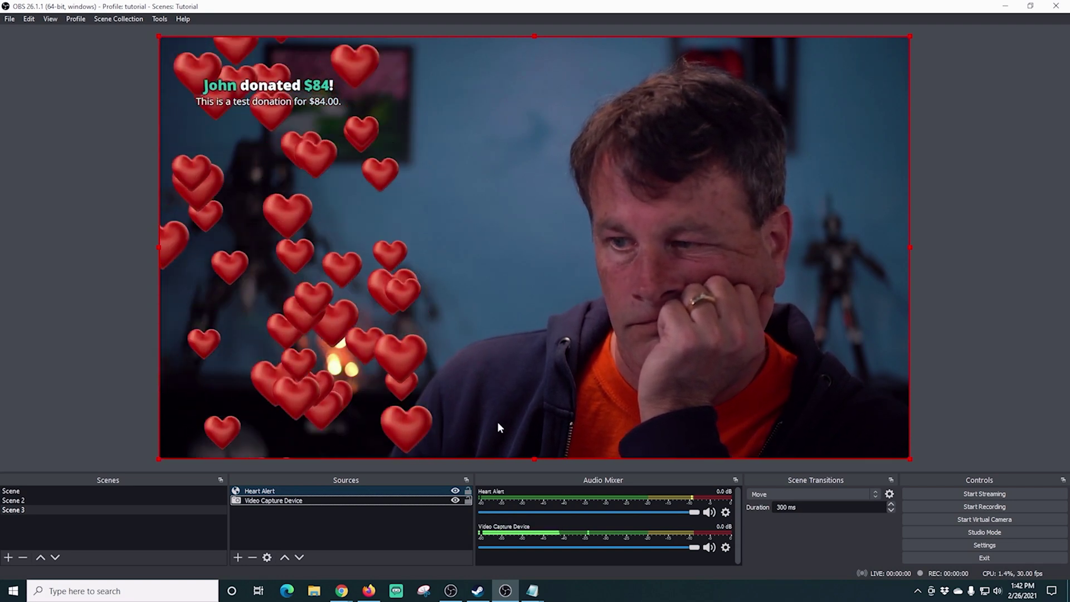
In Streamlabs, change the #alert-text left value to 100px, save, and check it with a test donation in OBS.
click(346, 592)
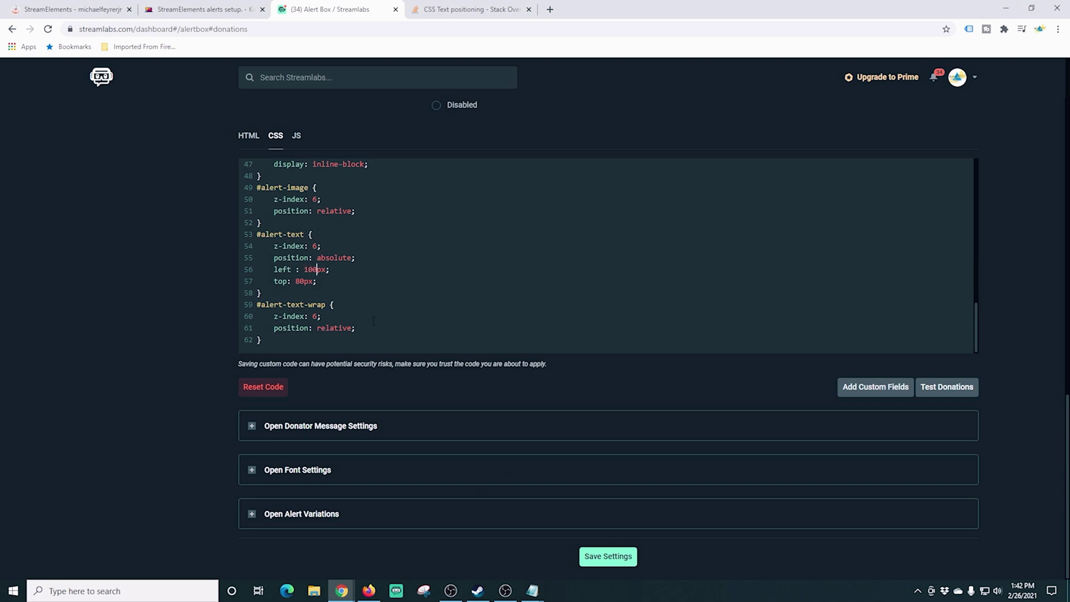
click(582, 554)
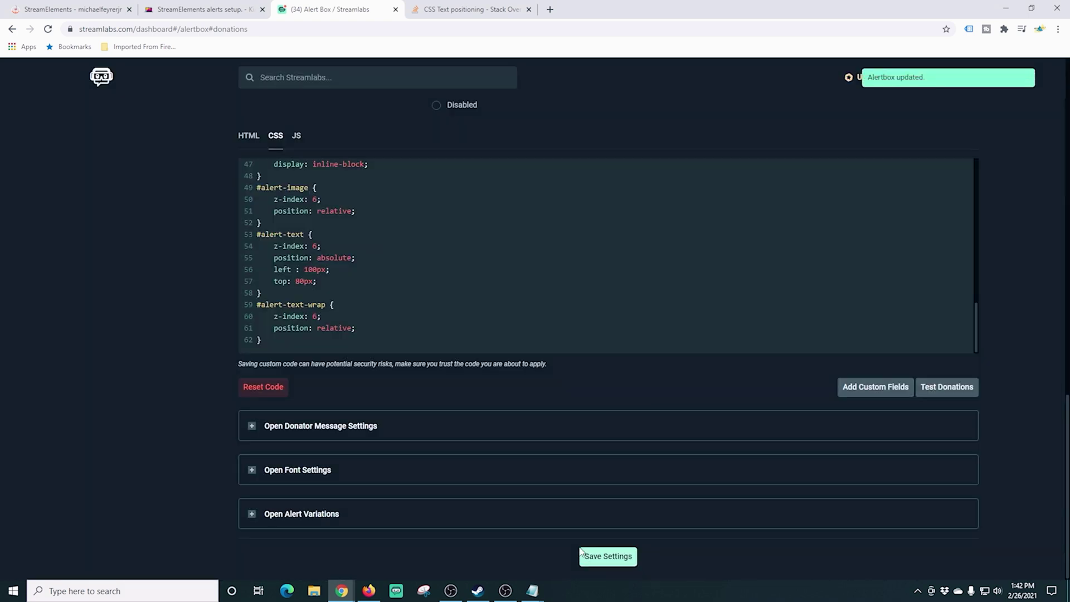
click(612, 557)
click(947, 386)
click(505, 589)
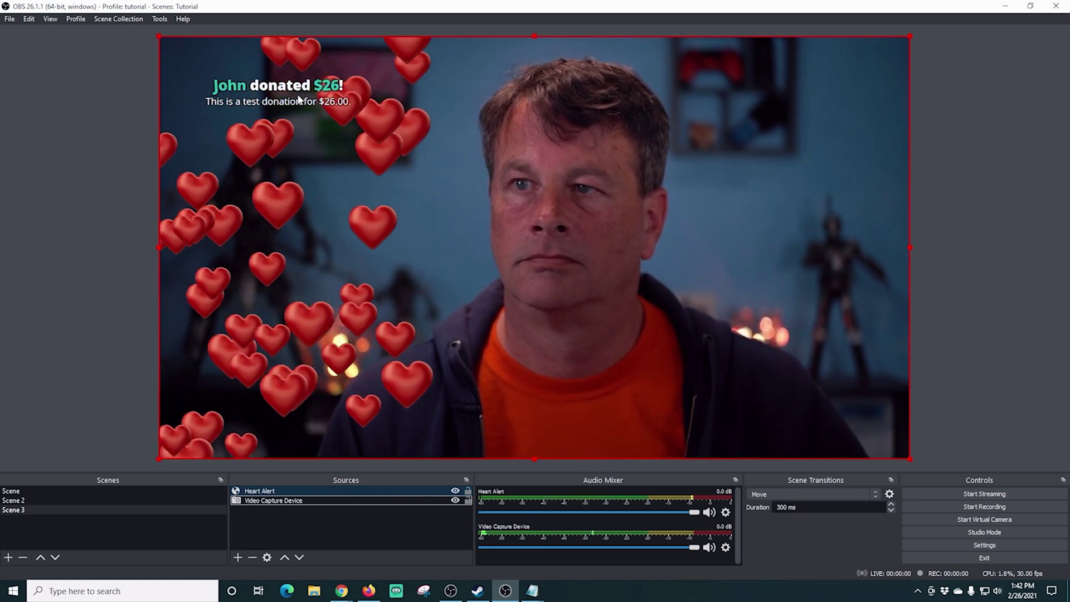
Return to Streamlabs, expand the donation alert's font settings and set the font size to 56px.
key(alt+Tab)
scroll(200, 337, down, 5)
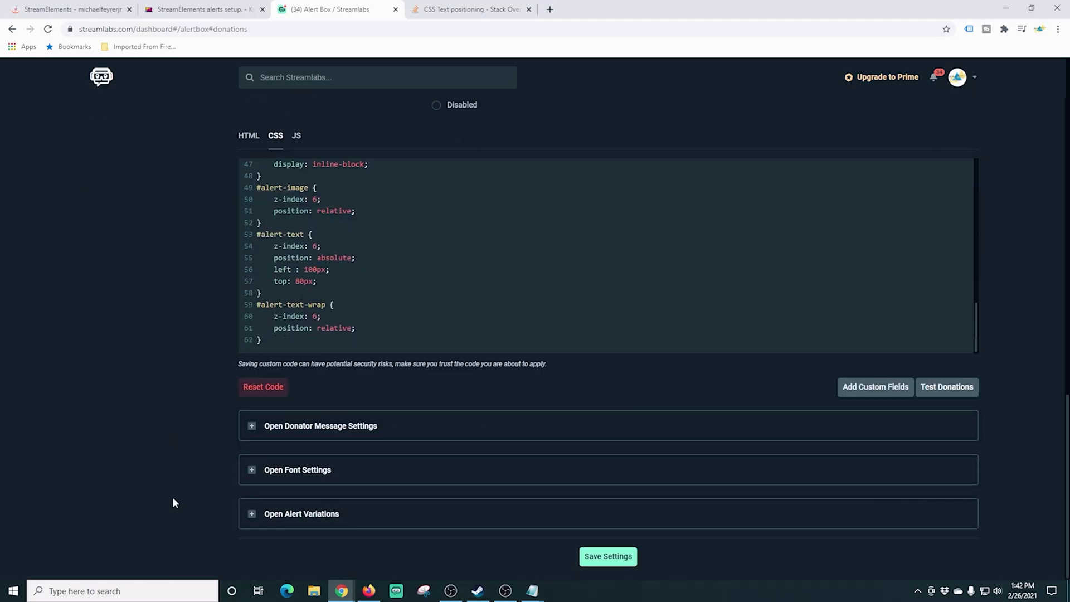
click(242, 461)
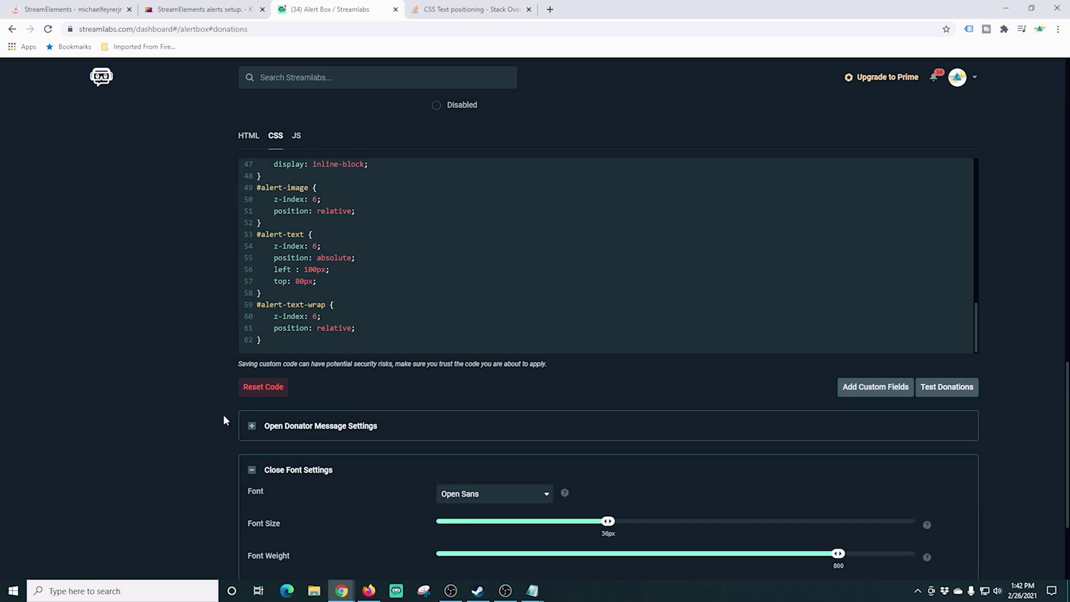
scroll(223, 414, down, 3)
drag(609, 369, 744, 374)
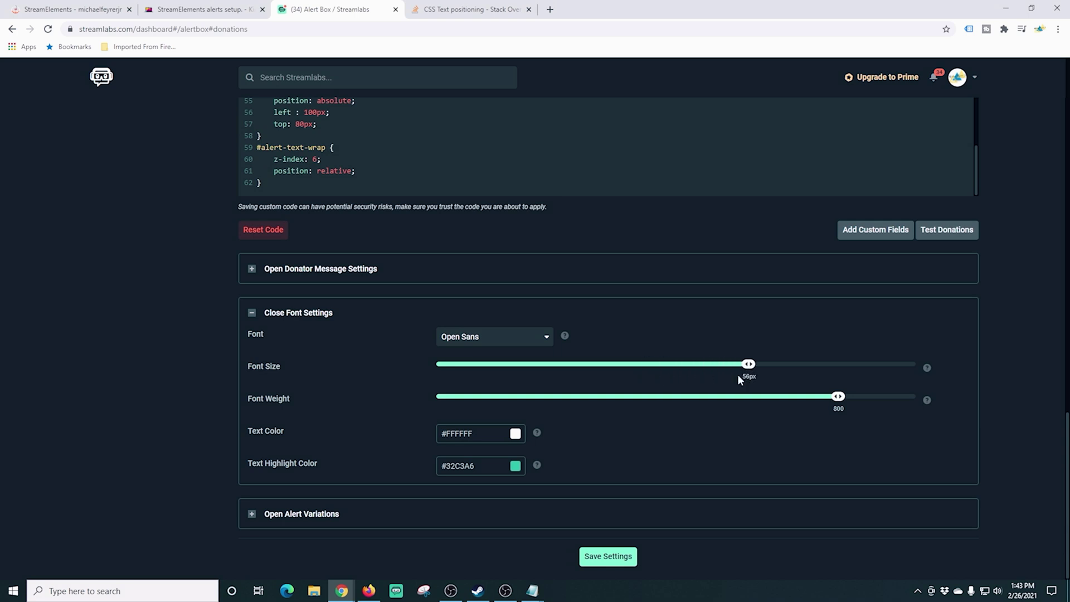
Save the font settings and send a test donation to check the text size in the OBS preview.
click(601, 556)
click(602, 554)
click(975, 228)
click(505, 589)
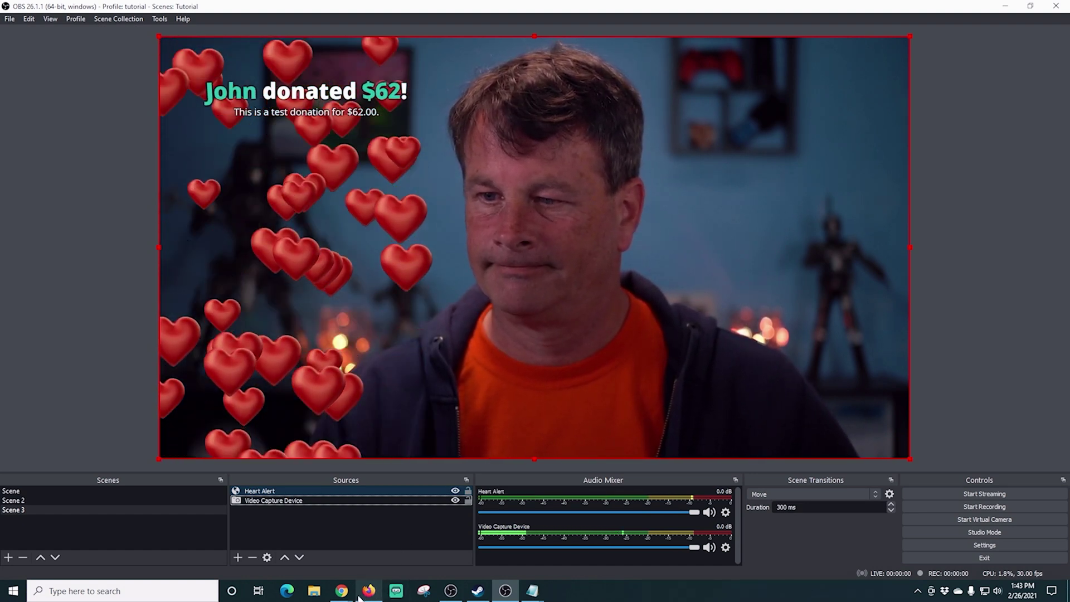
Return to the custom CSS in Streamlabs and set the #alert-text left value to 75px.
mouse_move(341, 591)
click(398, 549)
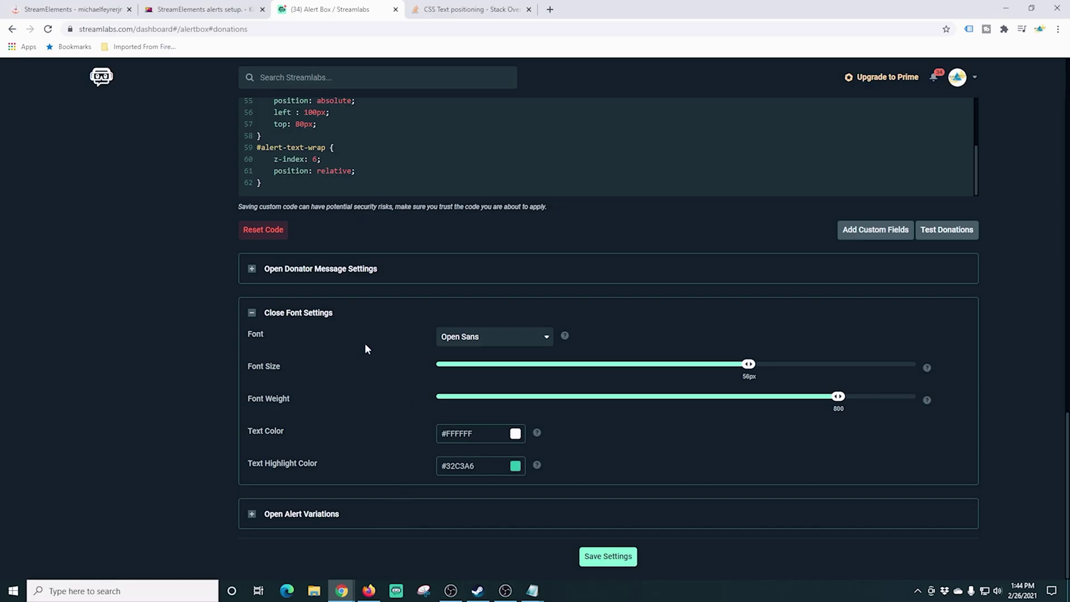
scroll(170, 255, up, 3)
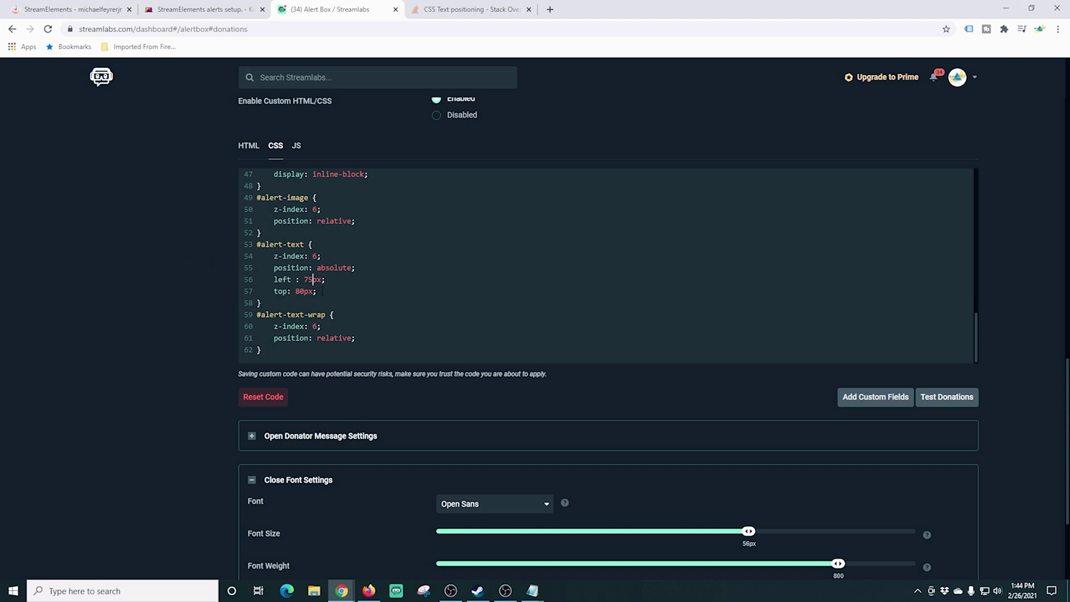
Save the donation alert settings and send a test donation to check the text position in the OBS preview.
scroll(615, 397, down, 3)
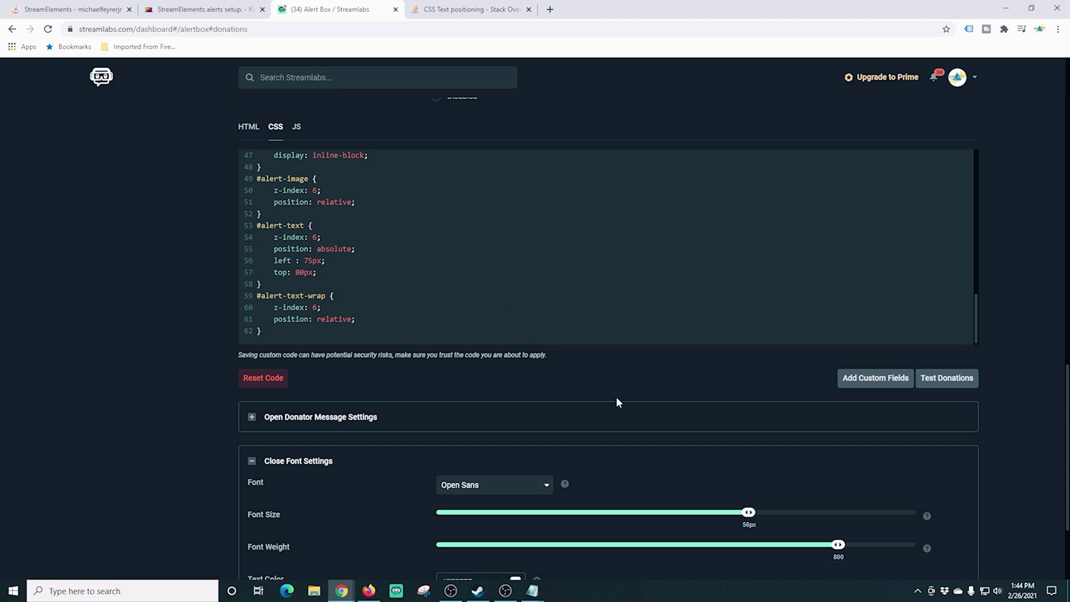
click(609, 562)
click(608, 562)
click(608, 562)
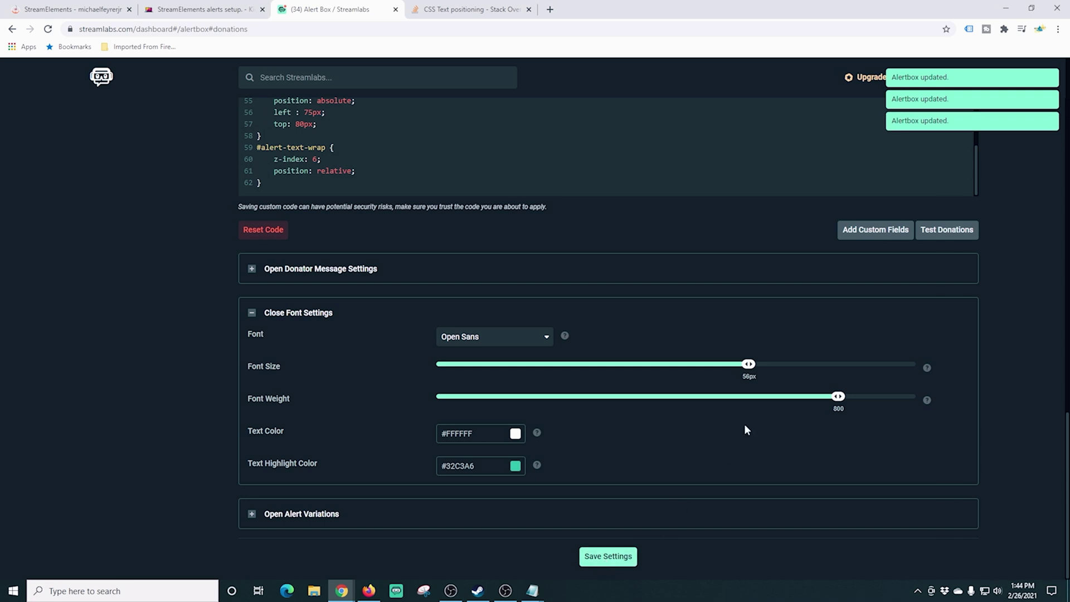
click(932, 231)
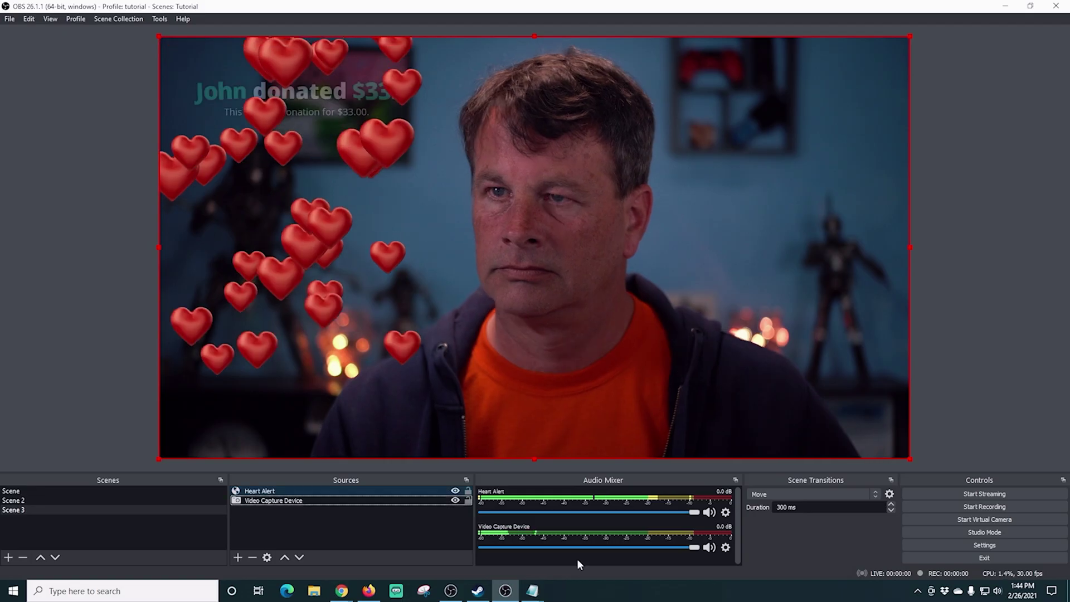
click(505, 591)
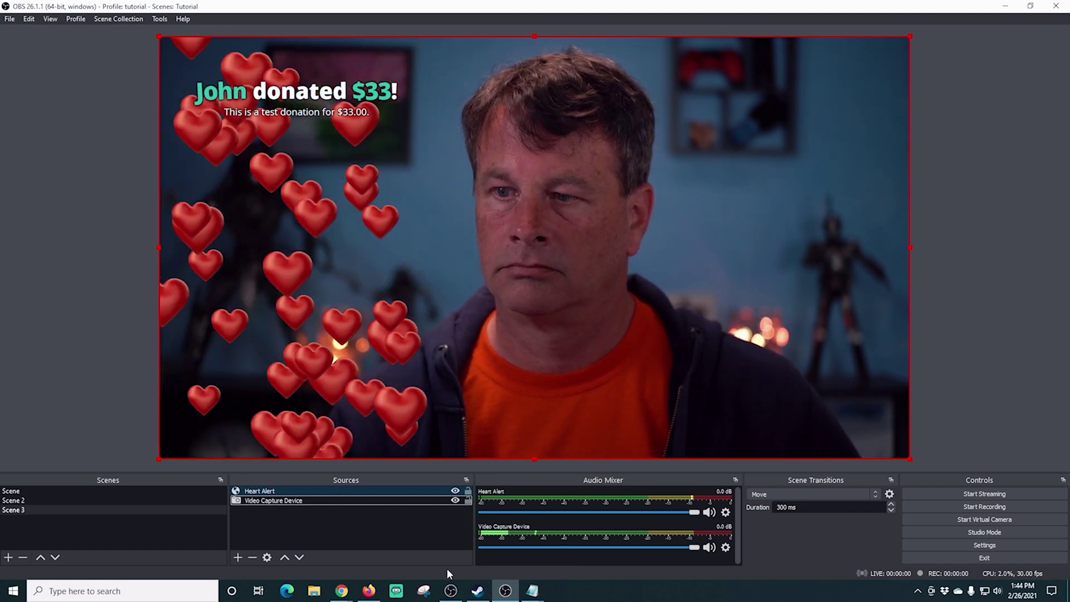
Return to Streamlabs and copy all of the donation alert's custom CSS code, from .widget-AlertBox through #alert-text-wrap.
mouse_move(342, 591)
click(377, 540)
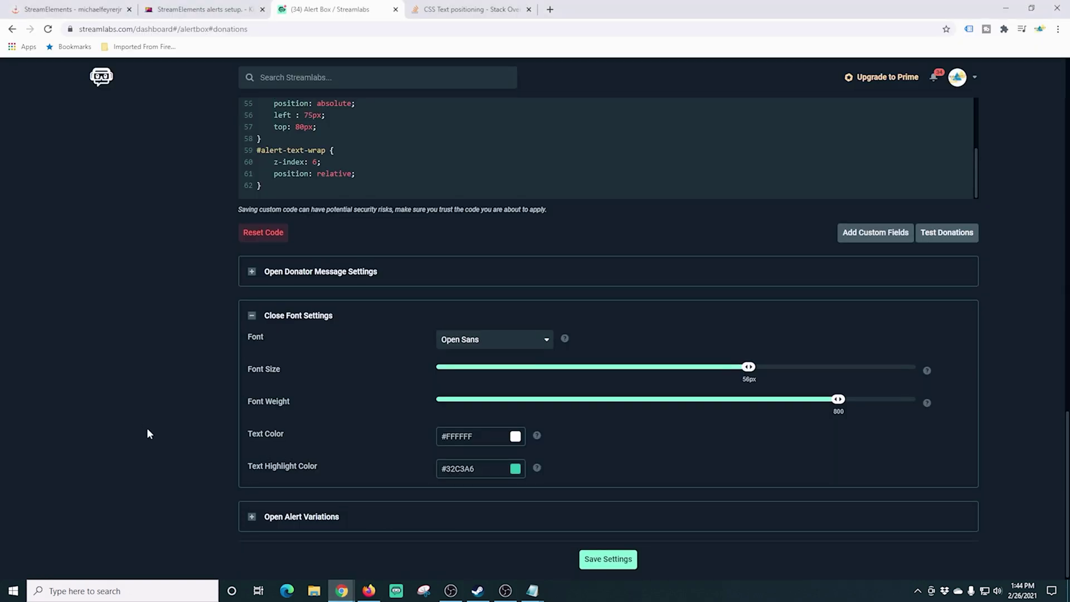
scroll(148, 433, up, 9)
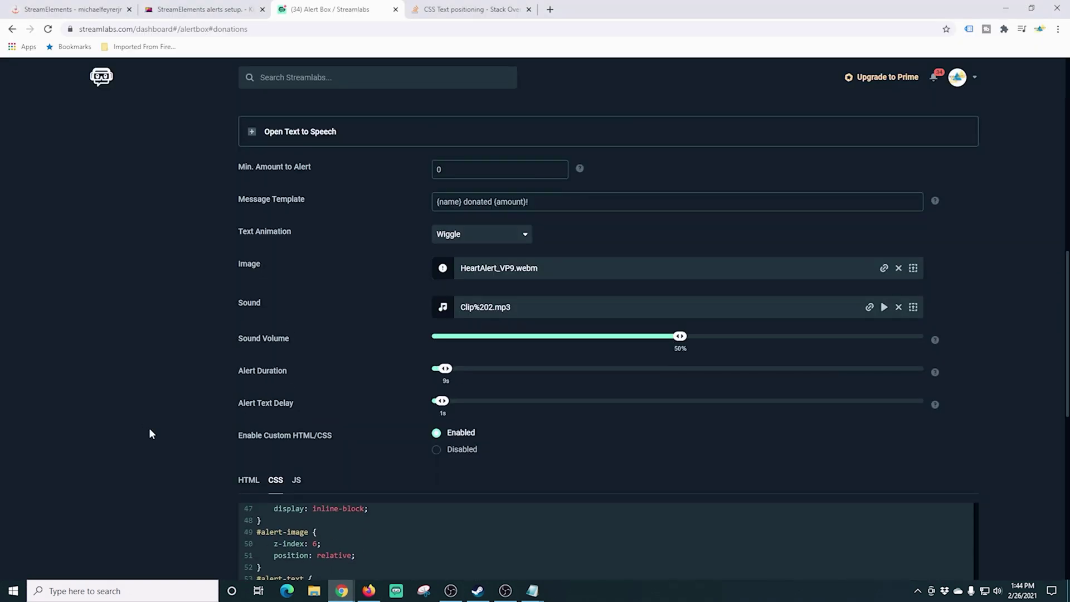
scroll(149, 433, up, 1)
scroll(149, 433, up, 1)
scroll(411, 419, down, 6)
scroll(452, 394, down, 1)
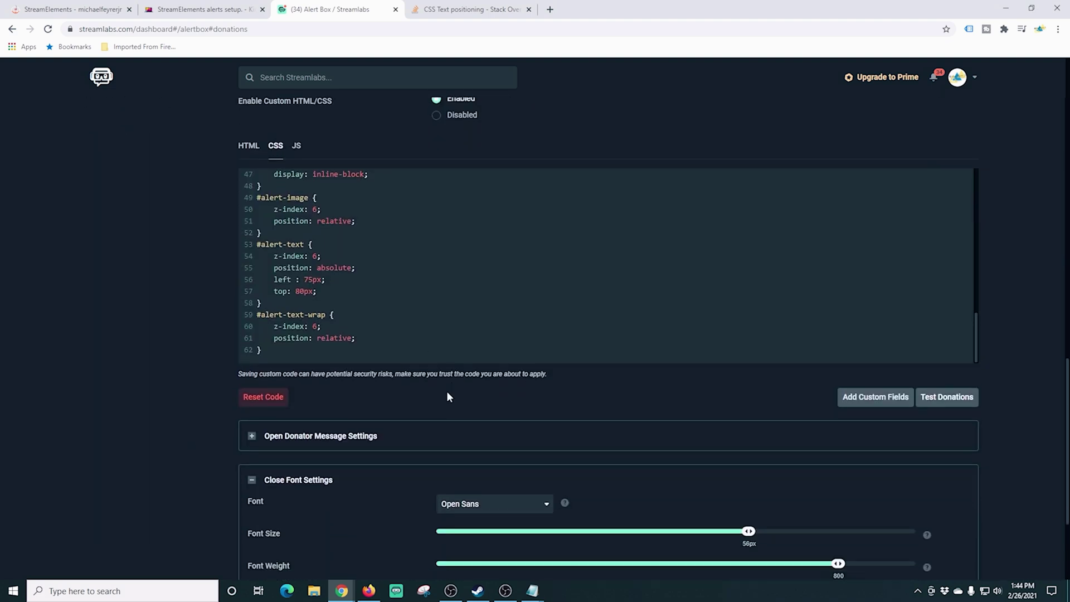
scroll(392, 331, up, 3)
scroll(393, 331, down, 3)
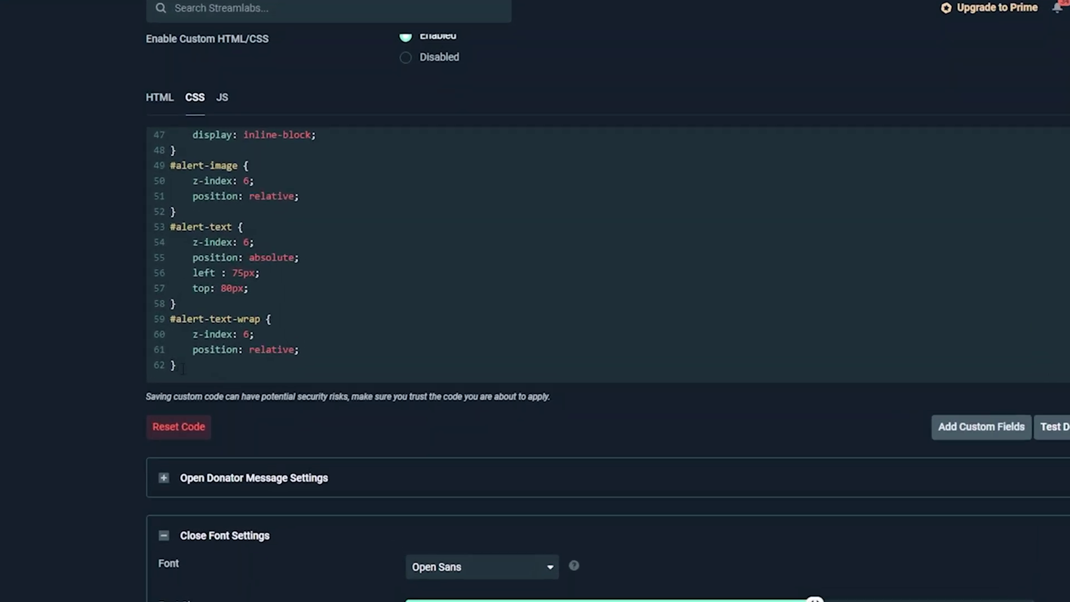
drag(177, 365, 170, 116)
drag(40, 50, 41, 43)
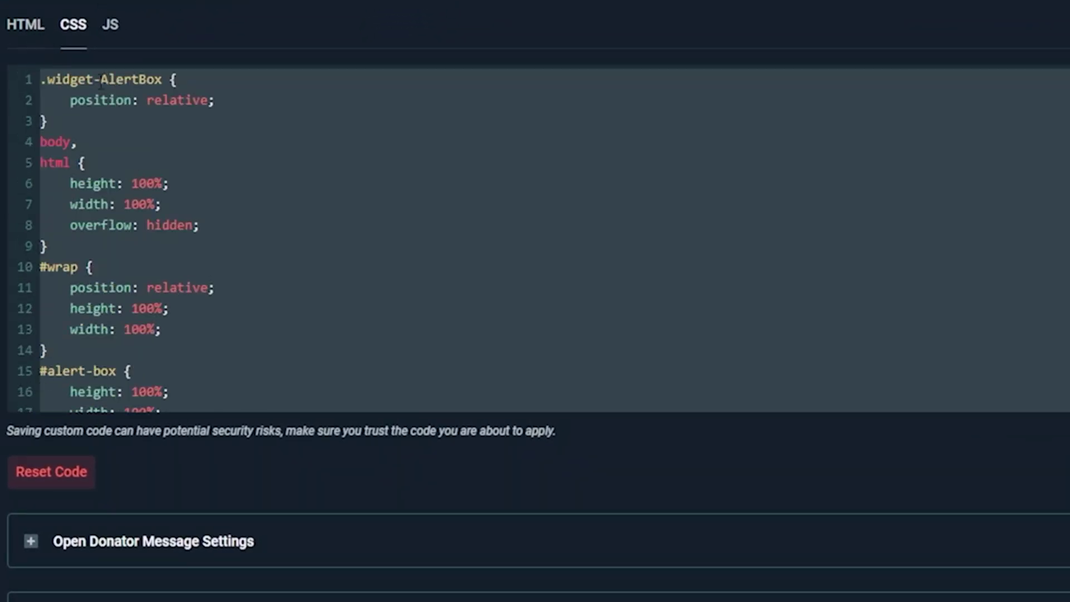
right_click(116, 96)
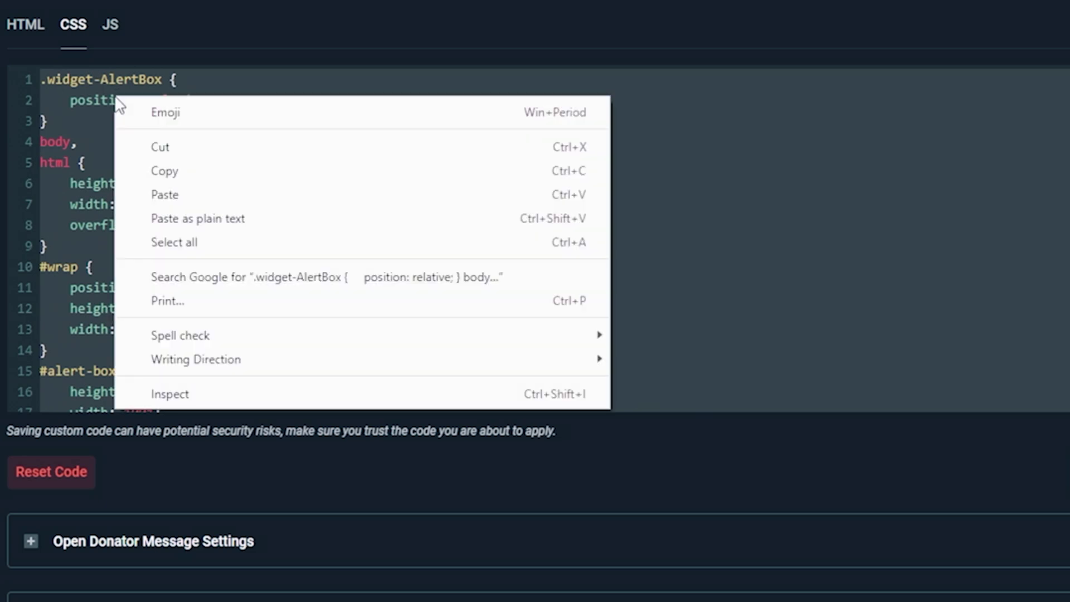
click(186, 194)
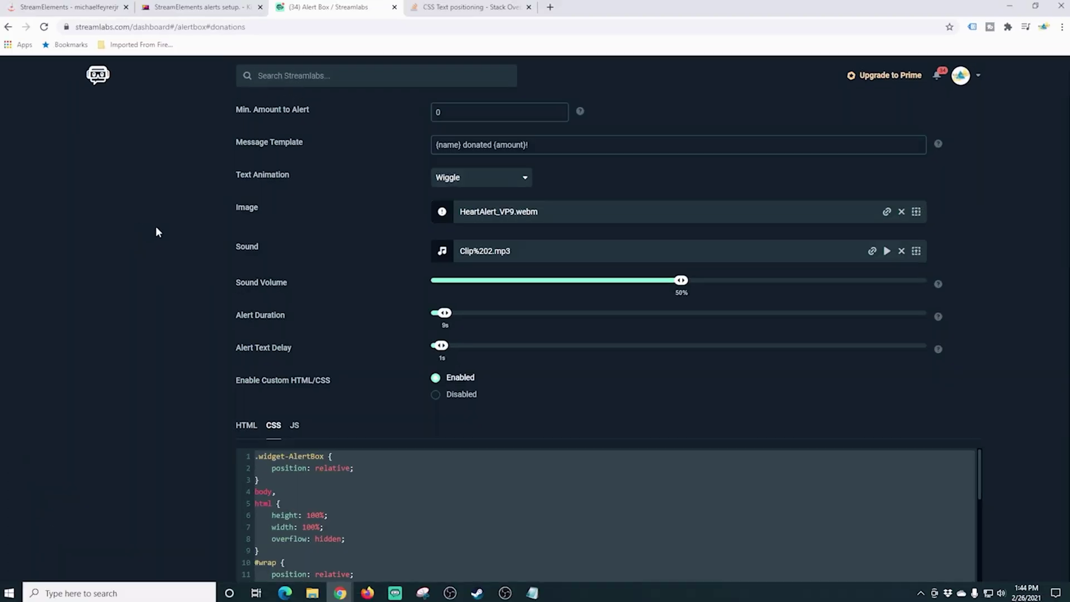
Open the Subscribers alert settings, choose the uploaded HeartAlert_VP9.webm as its image and set the alert duration to 9s.
scroll(158, 225, up, 10)
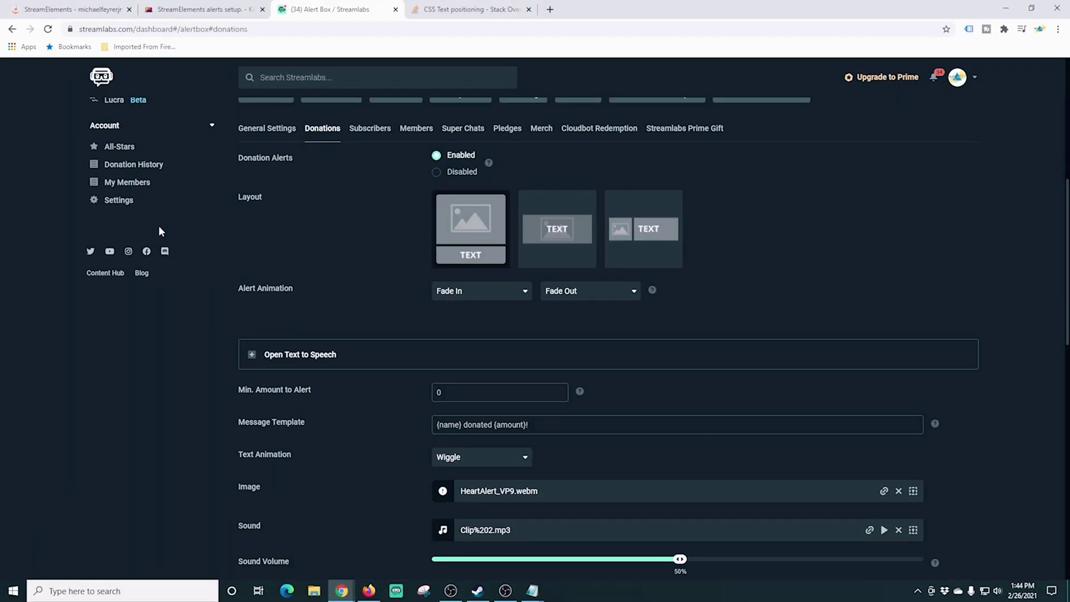
click(370, 352)
scroll(236, 438, down, 6)
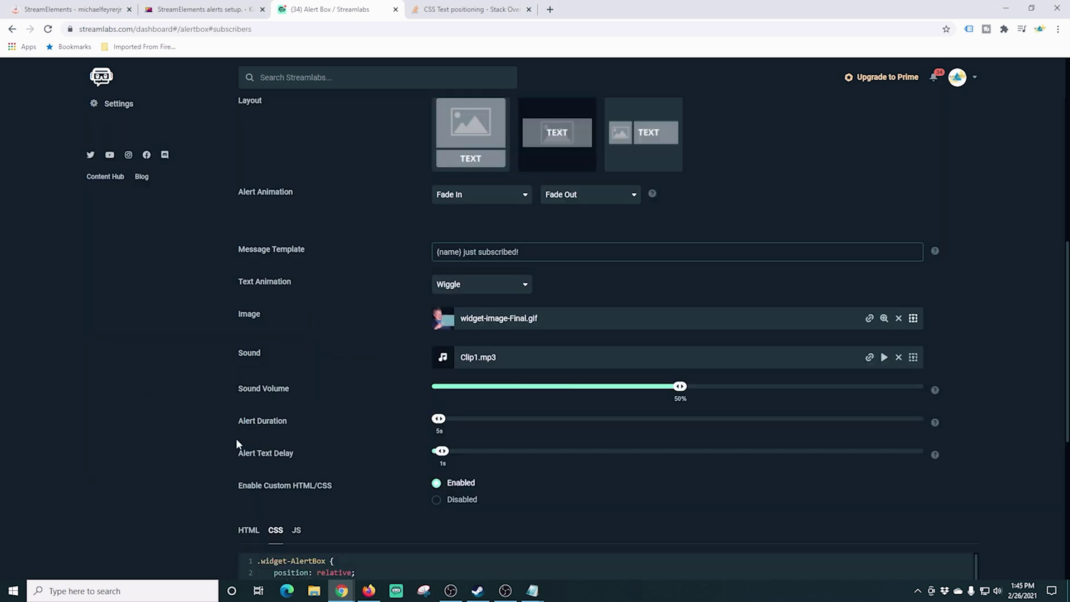
click(914, 319)
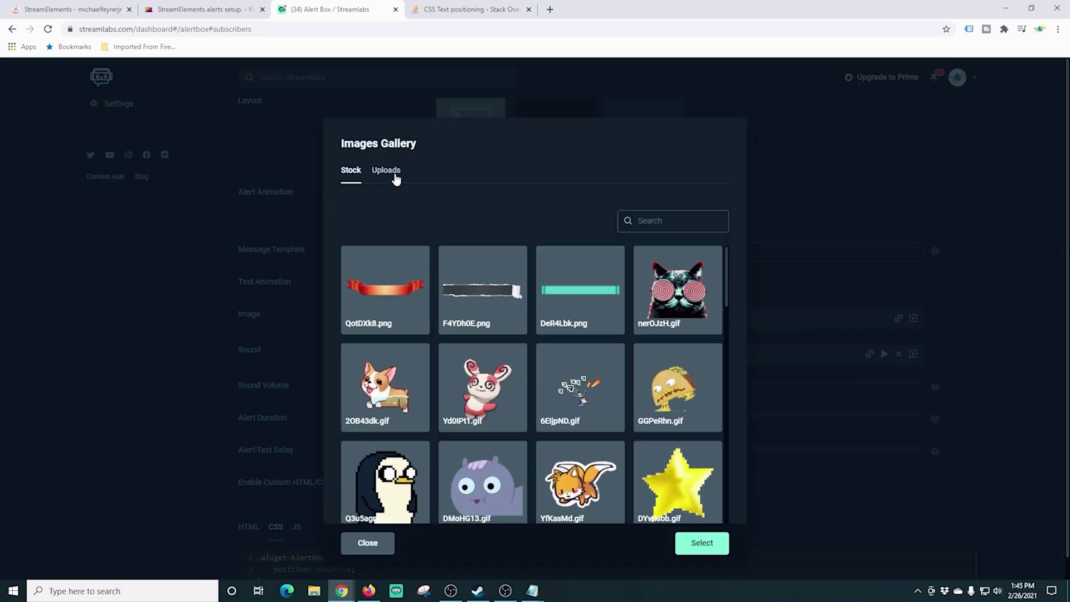
click(394, 176)
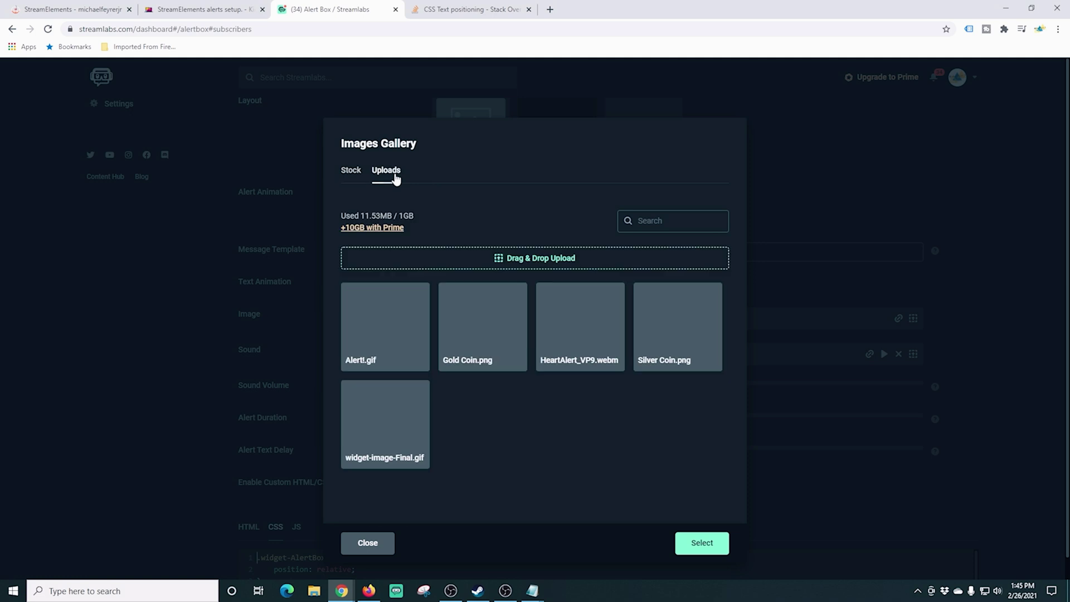
double_click(565, 328)
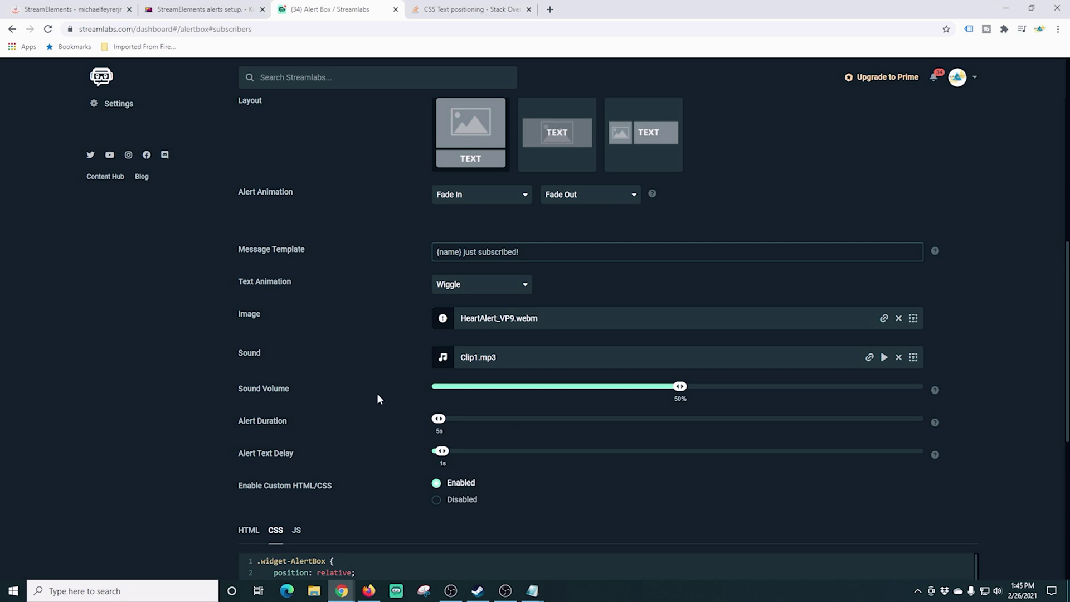
scroll(377, 399, down, 2)
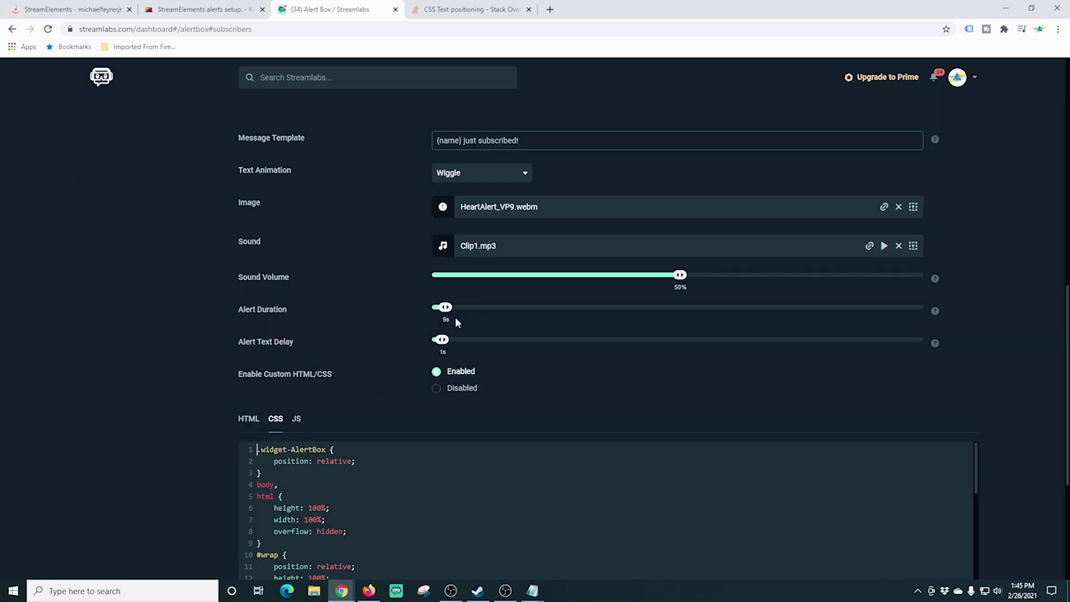
Replace the subscriber alert's entire custom CSS with the code copied from the donation alert and save the settings.
scroll(394, 381, down, 2)
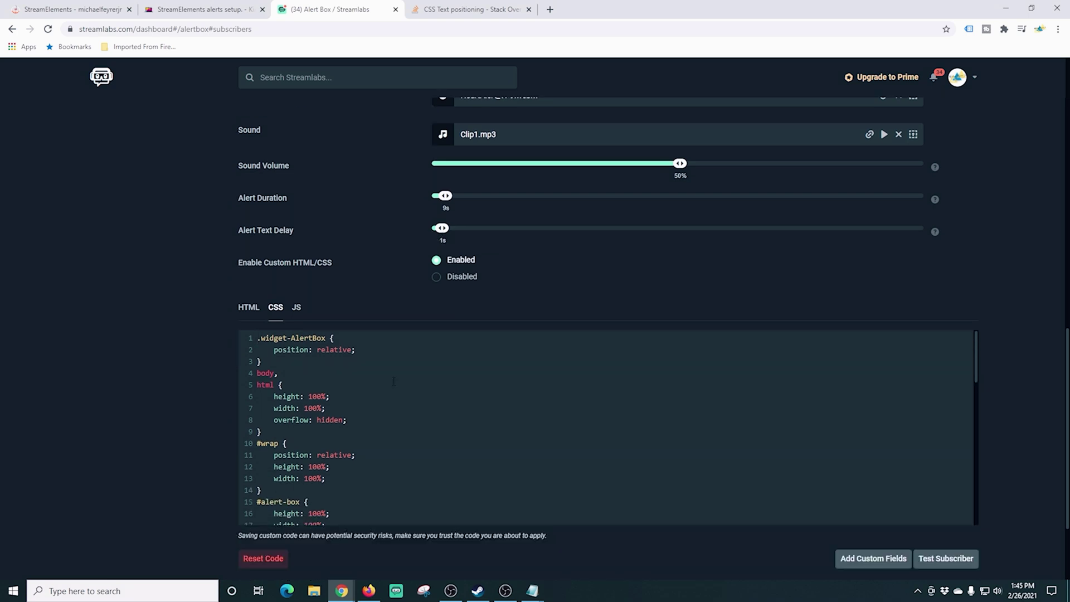
scroll(348, 480, down, 9)
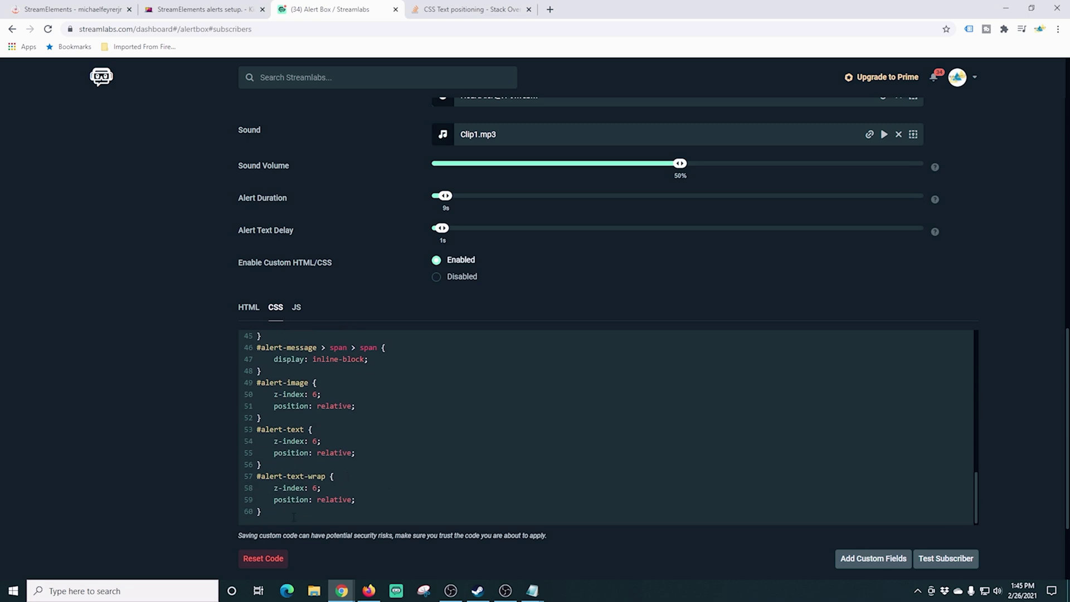
key(ctrl+a)
key(ctrl+v)
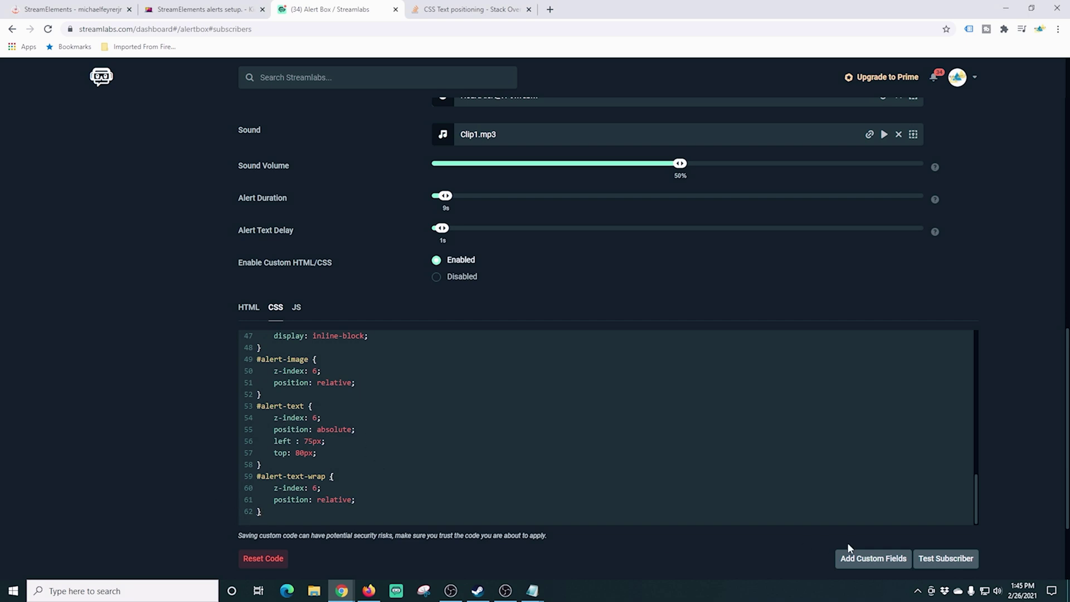
scroll(688, 539, down, 2)
click(610, 555)
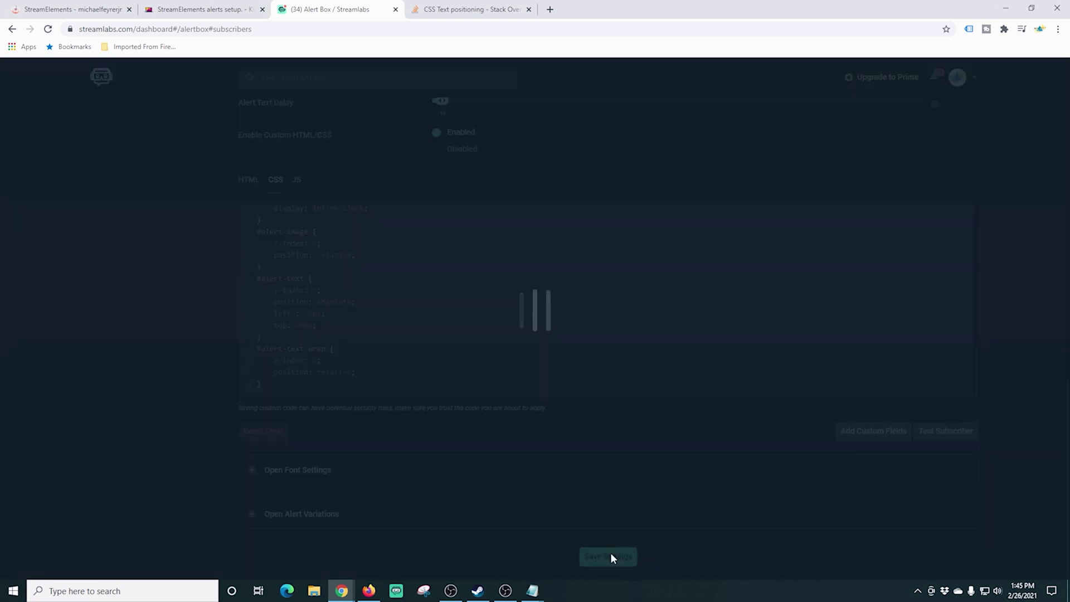
click(611, 557)
click(611, 557)
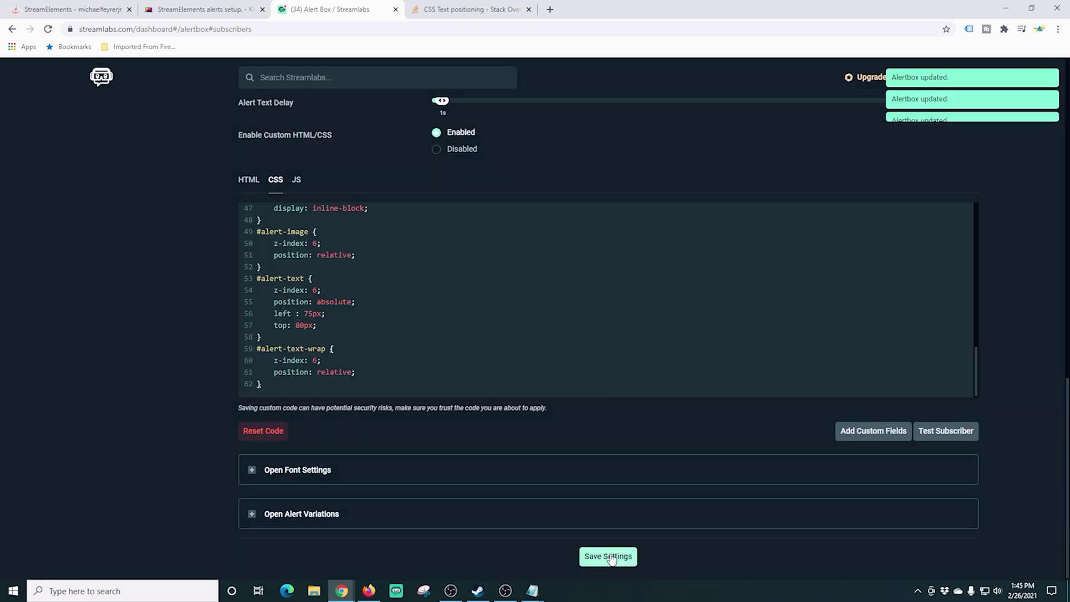
Expand the subscriber alert's font settings, set the font size to 56px, save, and check it with a test subscriber alert in OBS.
click(252, 471)
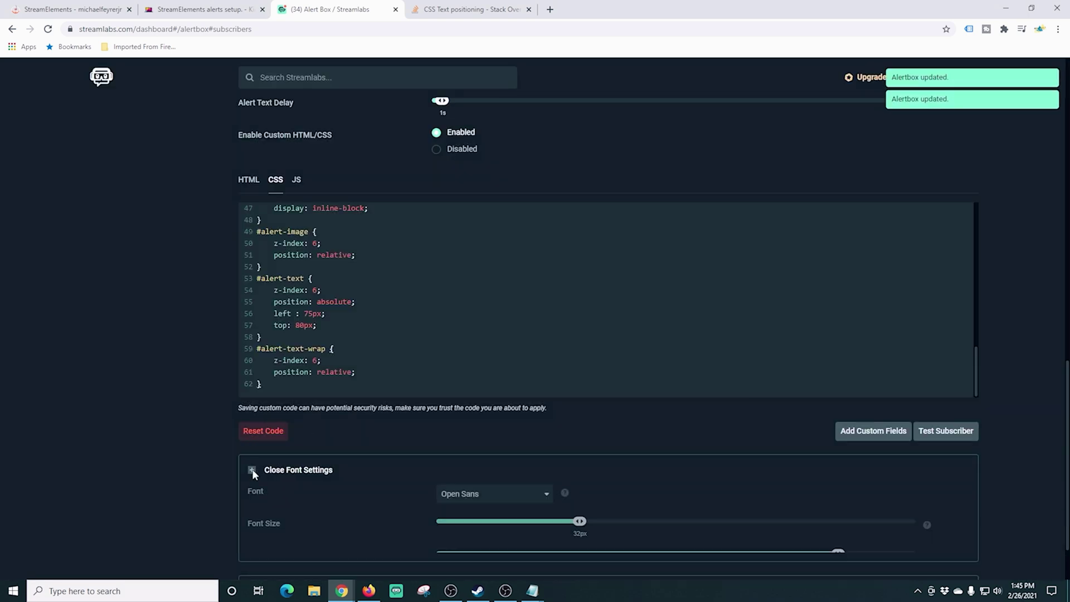
scroll(560, 465, down, 2)
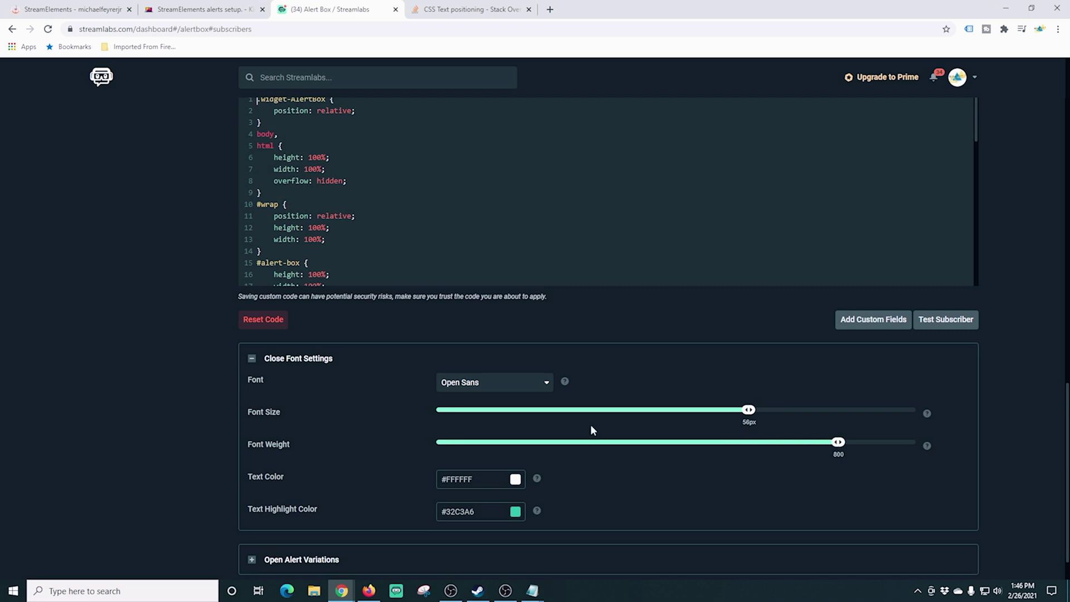
scroll(163, 464, down, 1)
click(589, 557)
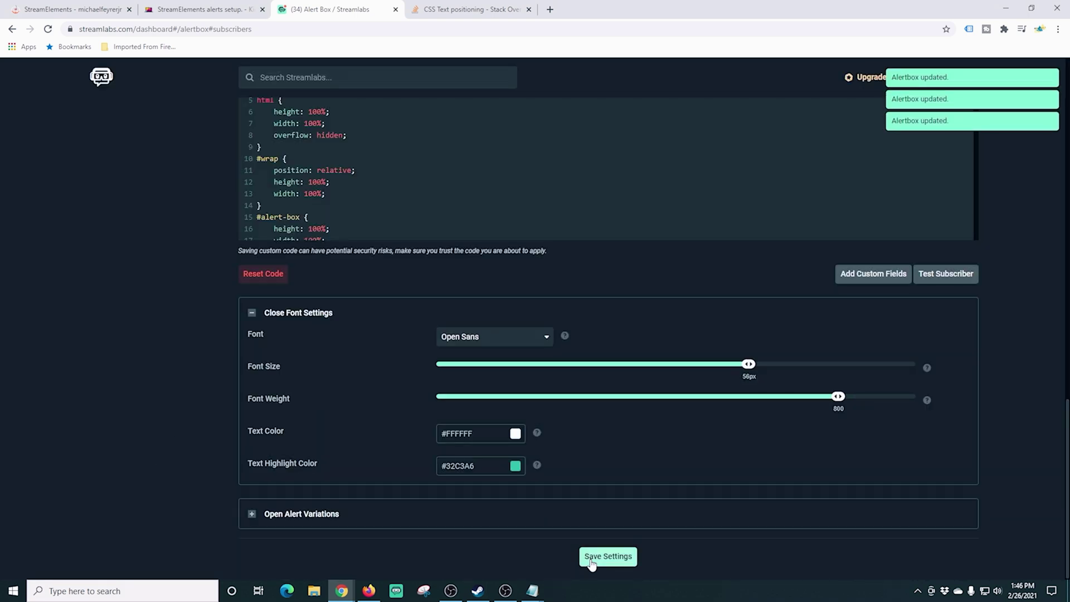
click(948, 273)
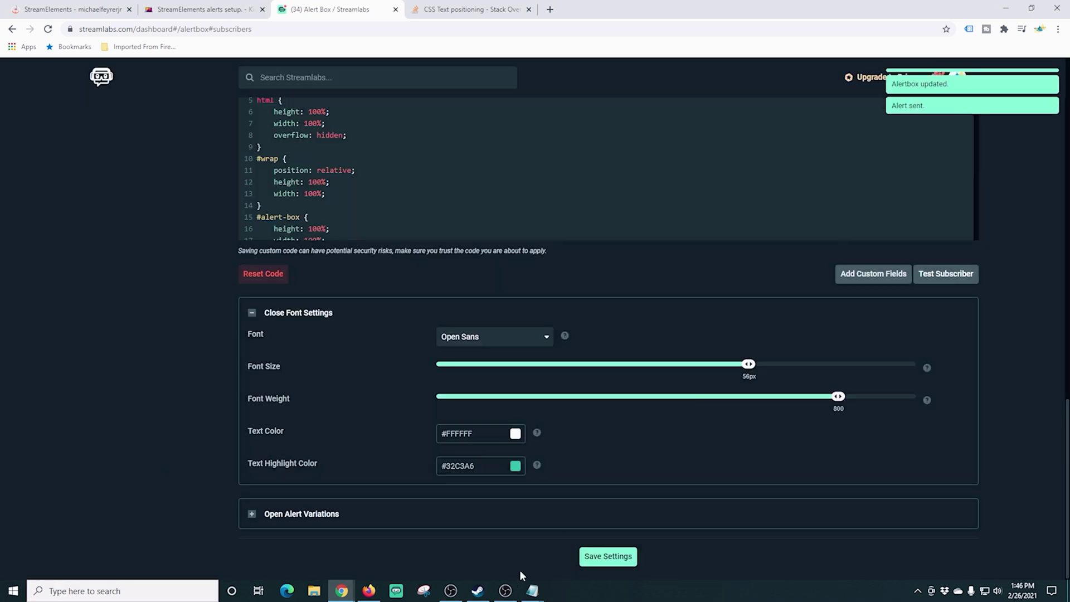
click(505, 591)
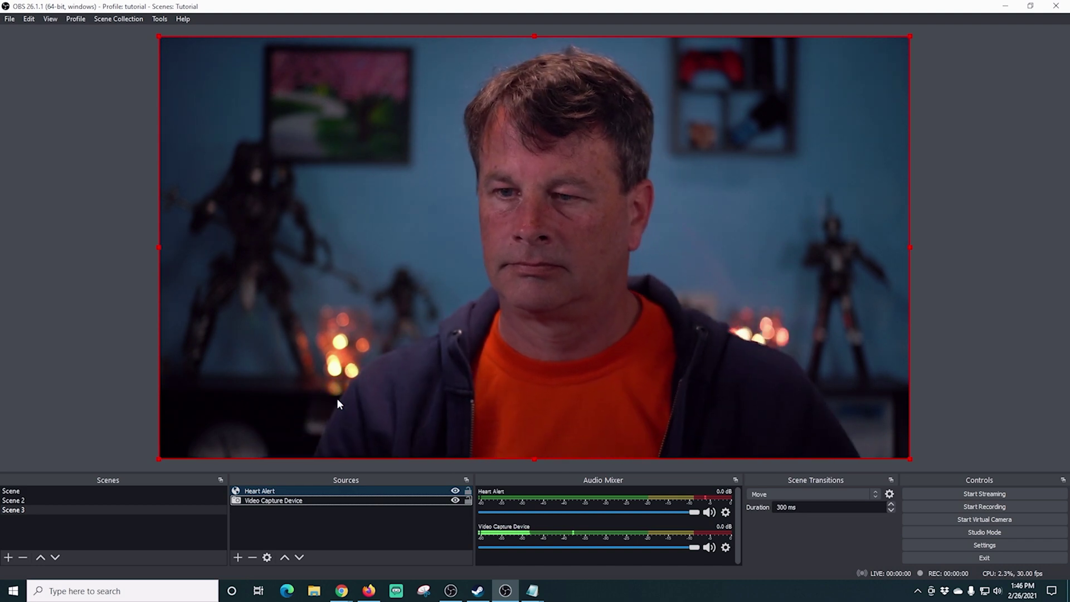
Return to Streamlabs, set the subscriber alert's font size to 32px, save, and check it with a test subscriber alert in OBS.
mouse_move(341, 590)
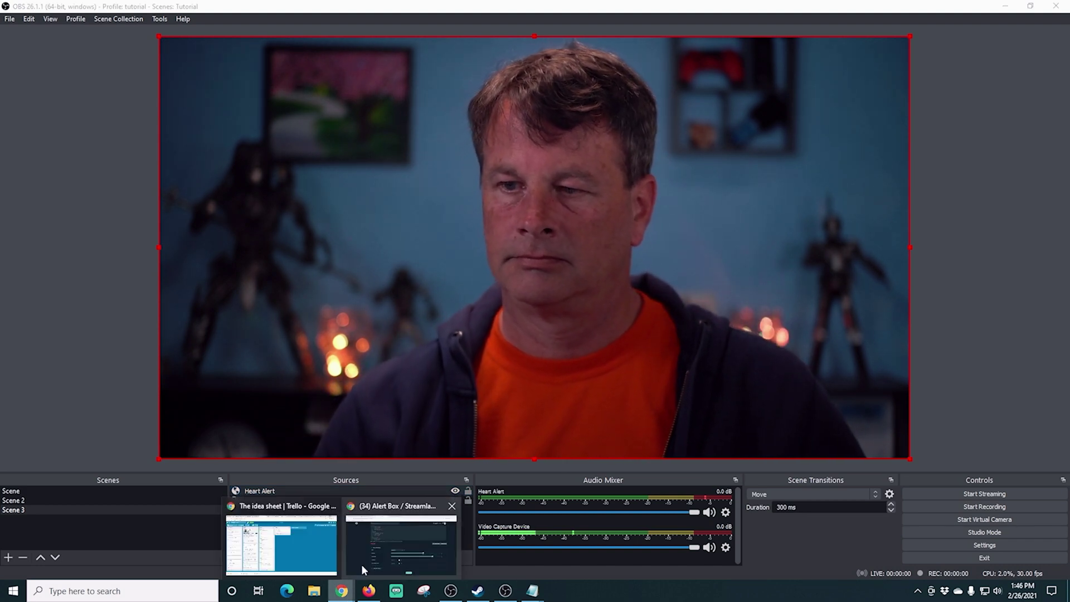
click(380, 533)
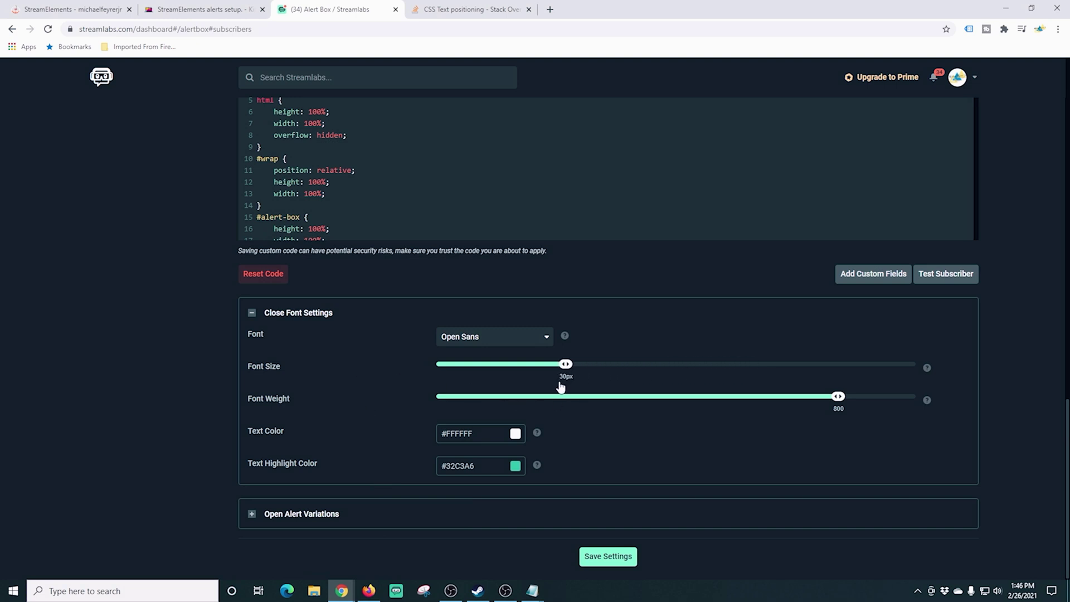
drag(550, 383, 565, 382)
click(609, 558)
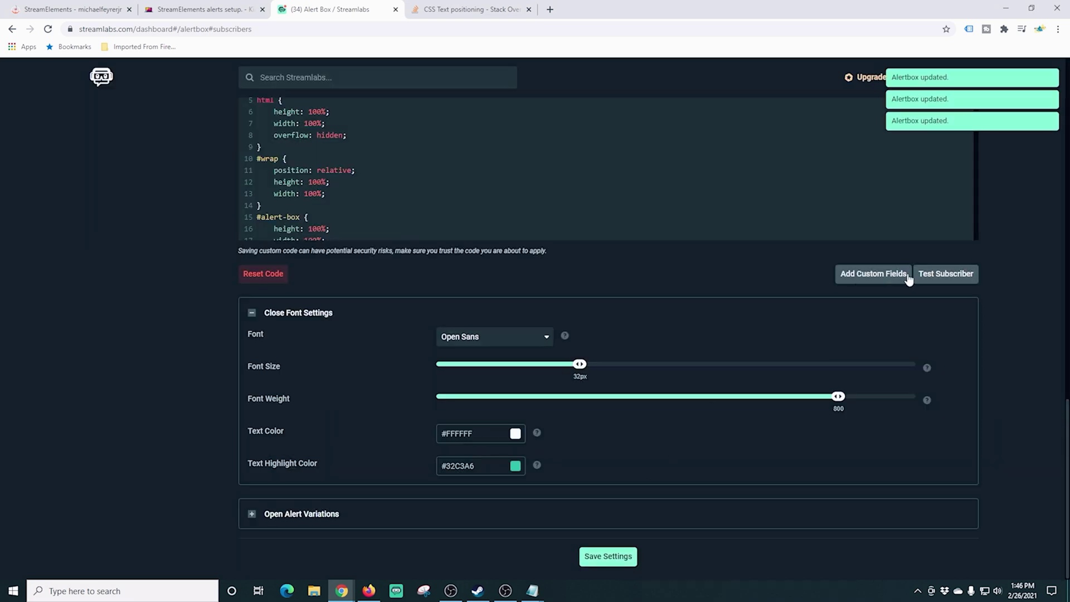
click(939, 275)
click(506, 591)
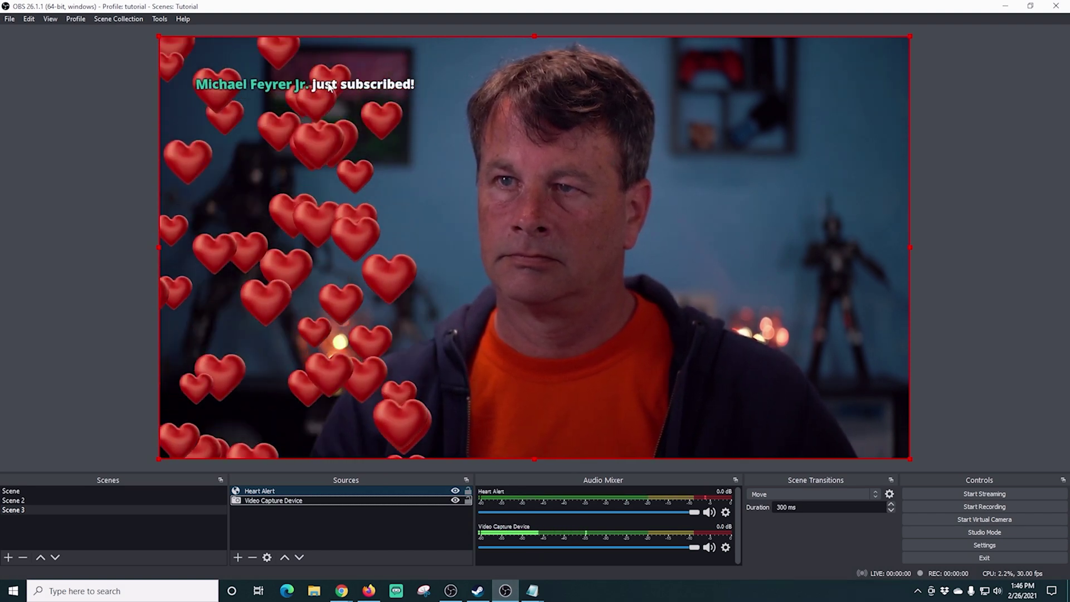
In the subscriber alert's custom CSS in Streamlabs, set the #alert-text left value to 50px, save, and test it in OBS.
mouse_move(342, 590)
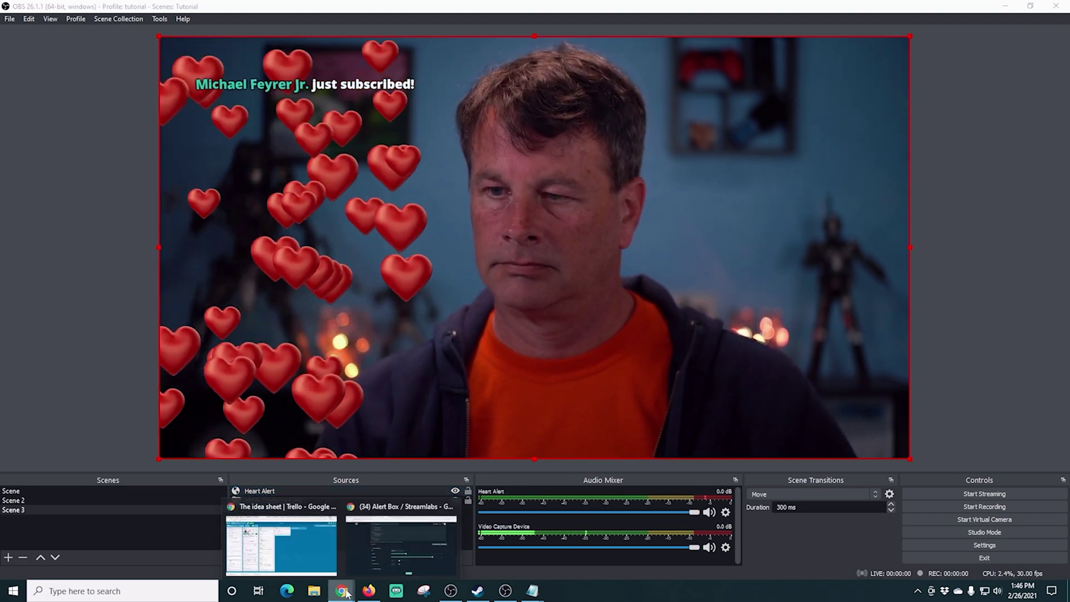
click(390, 550)
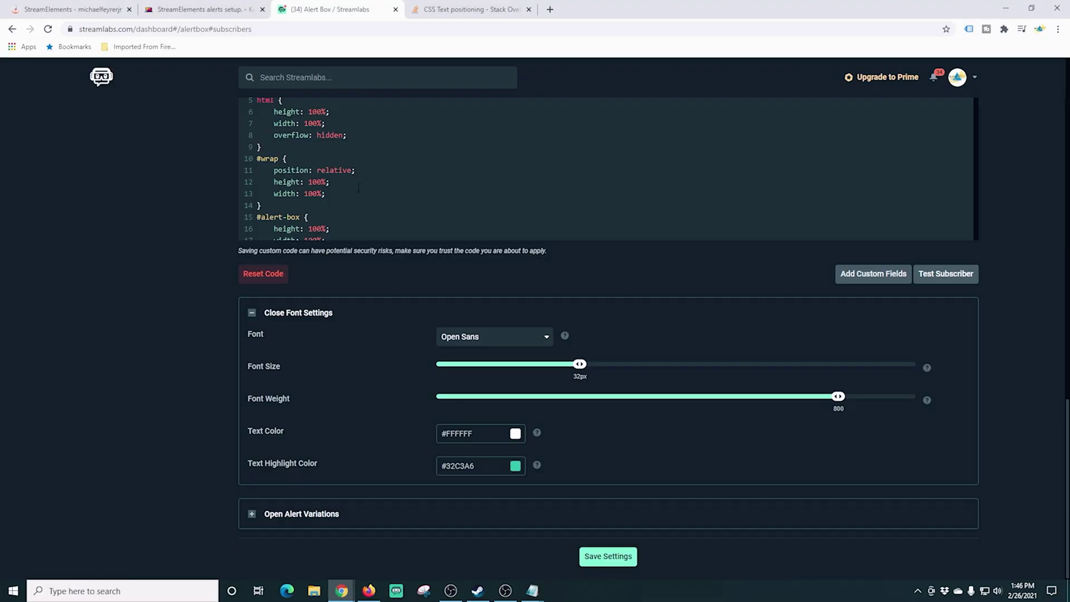
scroll(343, 190, down, 5)
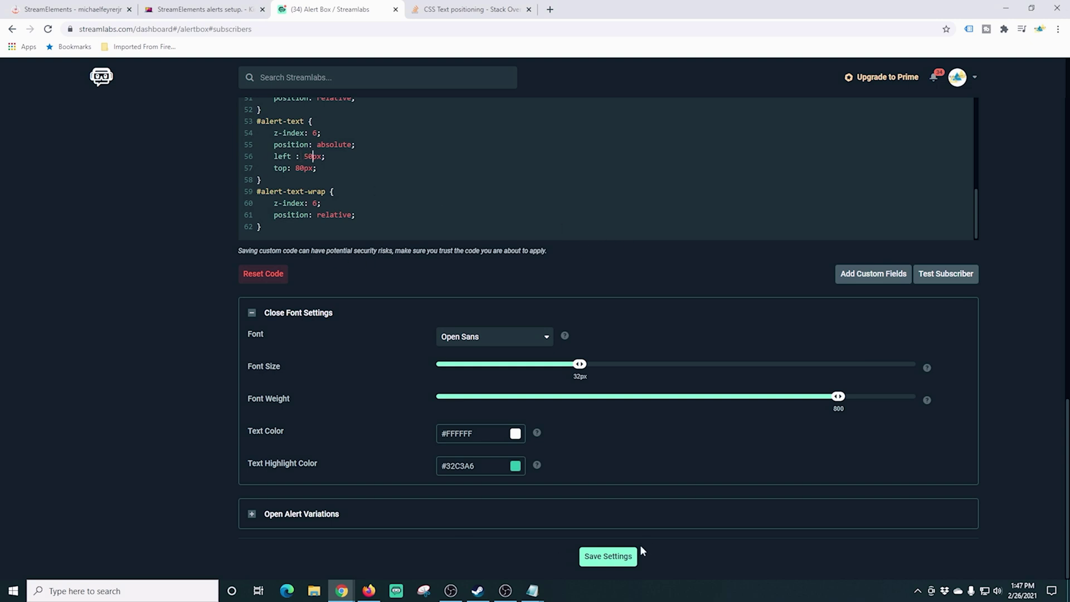
click(623, 558)
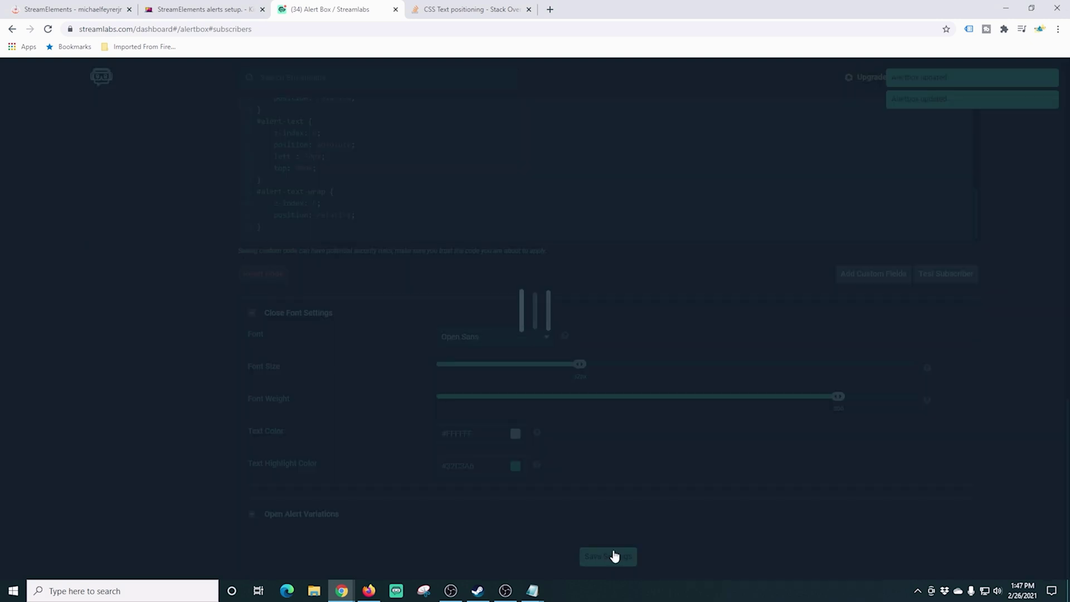
click(942, 273)
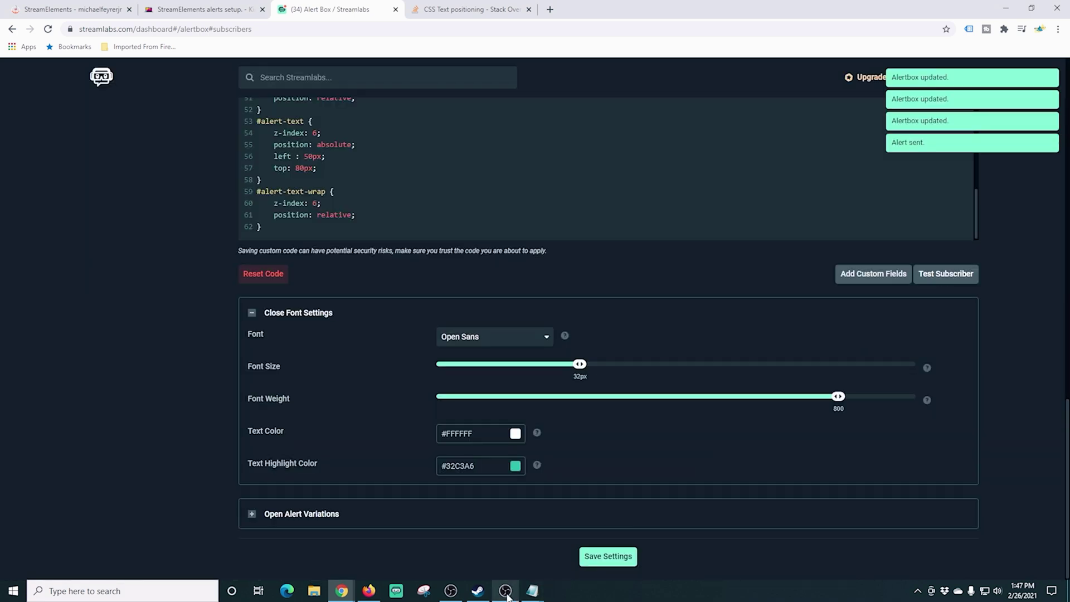
click(506, 594)
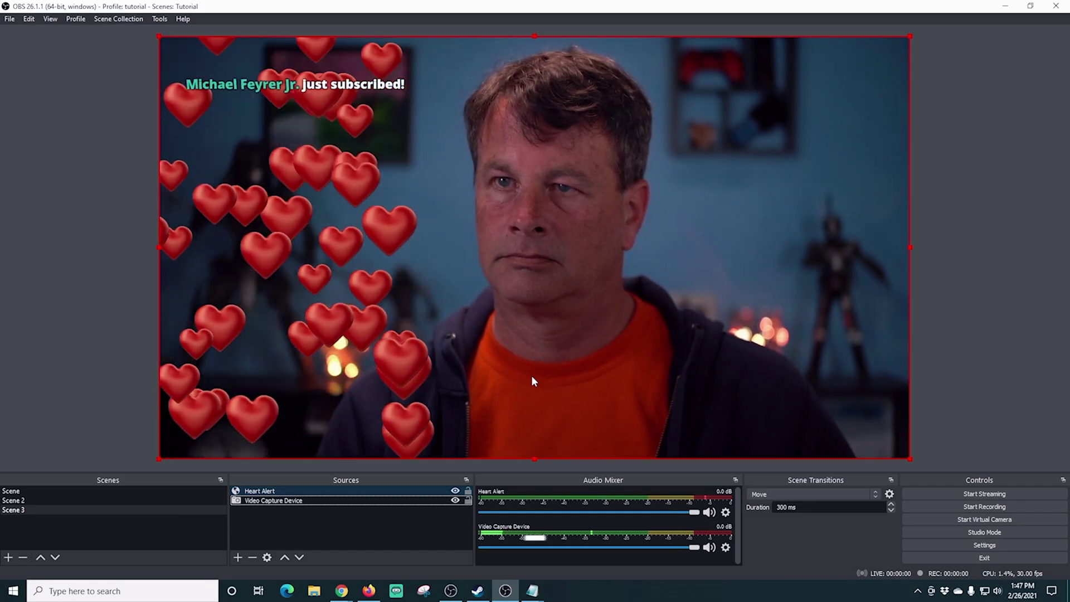